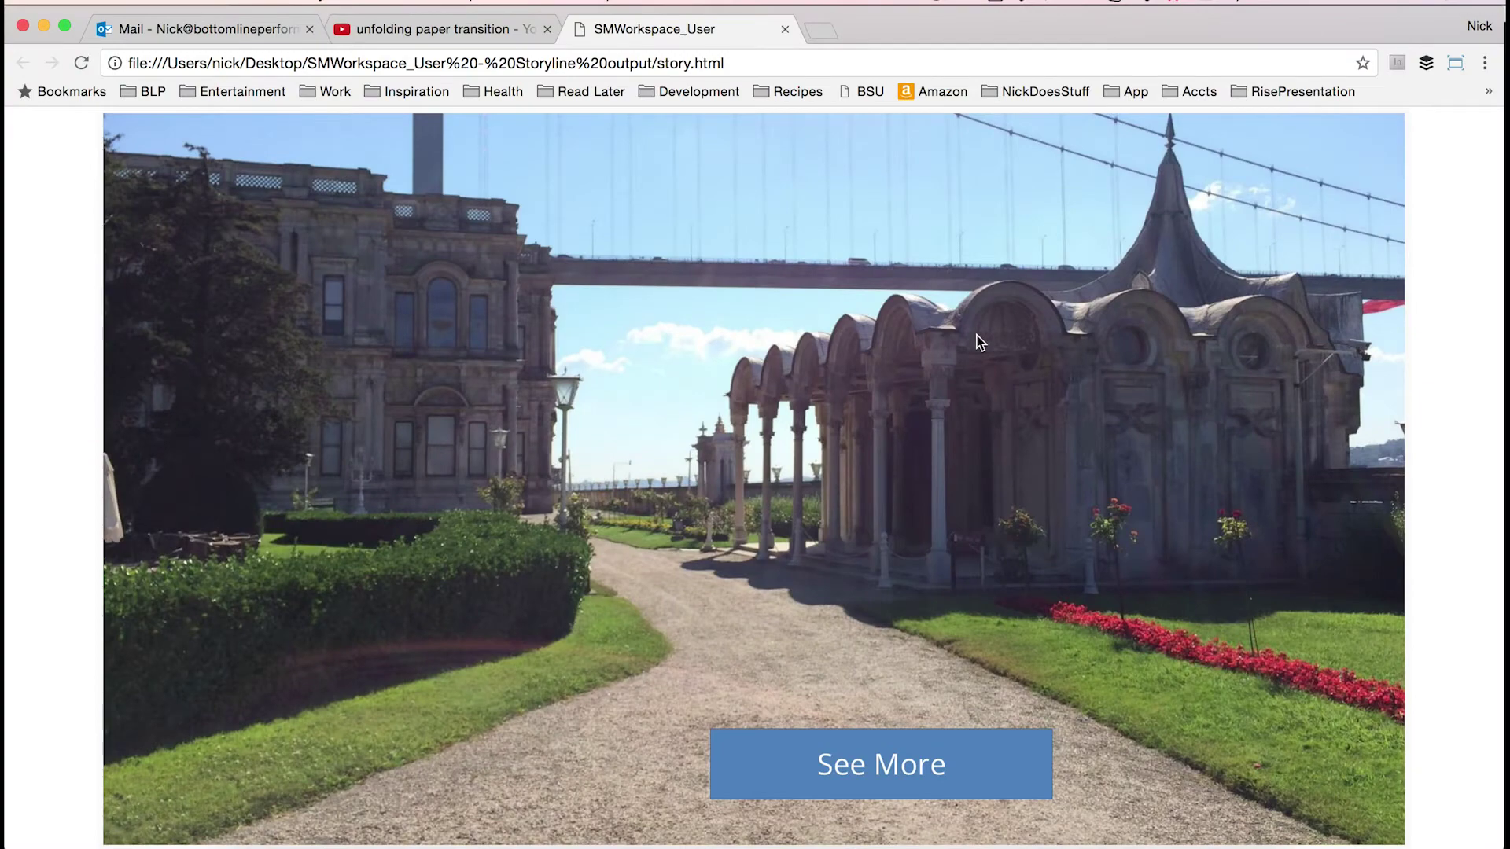
Test the published paper-fold effect by showing and hiding it repeatedly with See More and Hide, and scrub the fold with the slider.
{"action": "left_click", "coordinate": [1027, 765]}
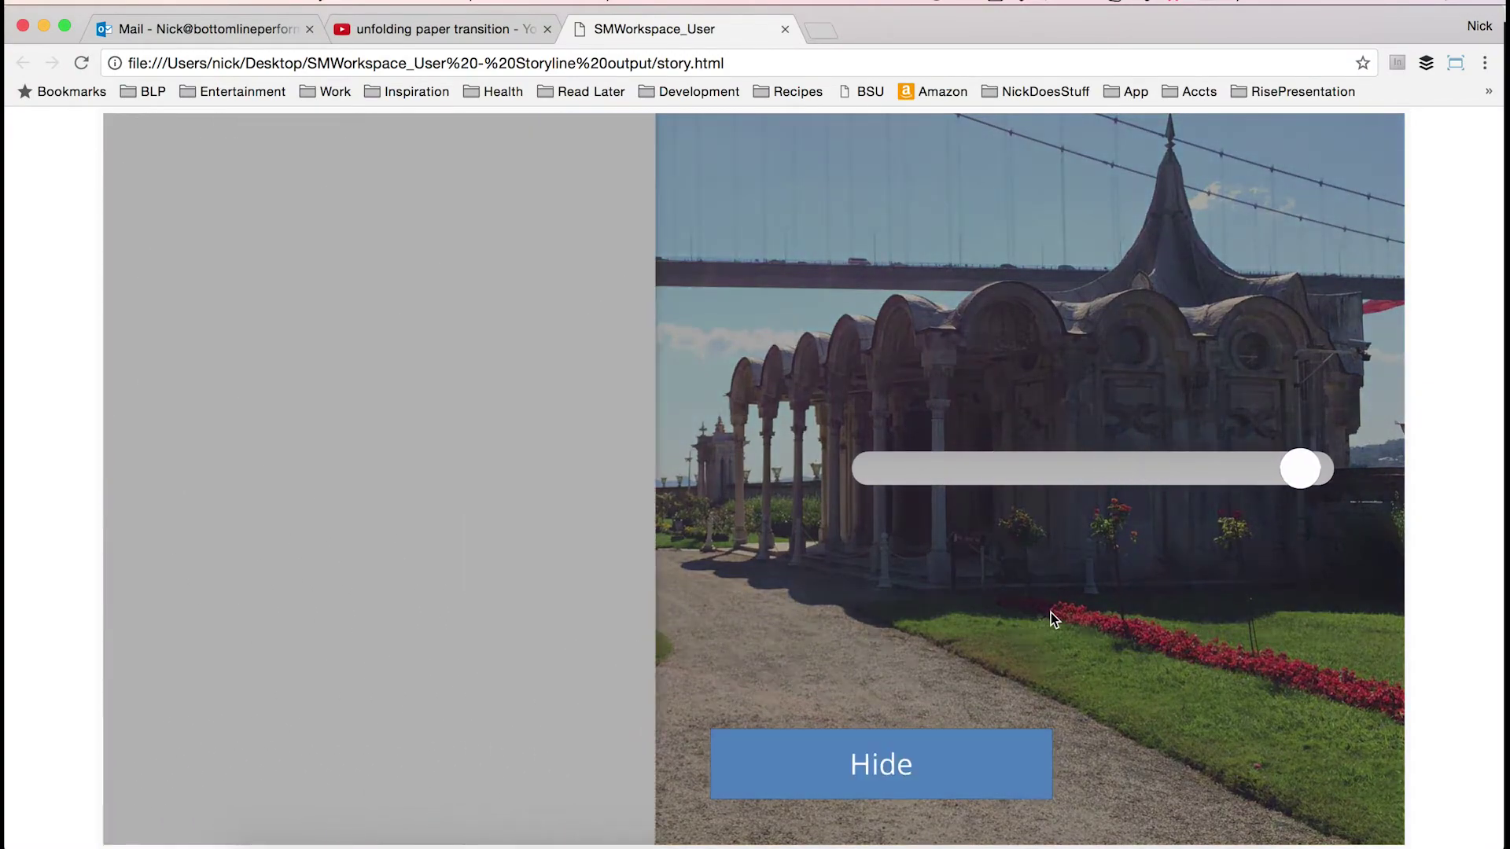
{"action": "left_click", "coordinate": [939, 791]}
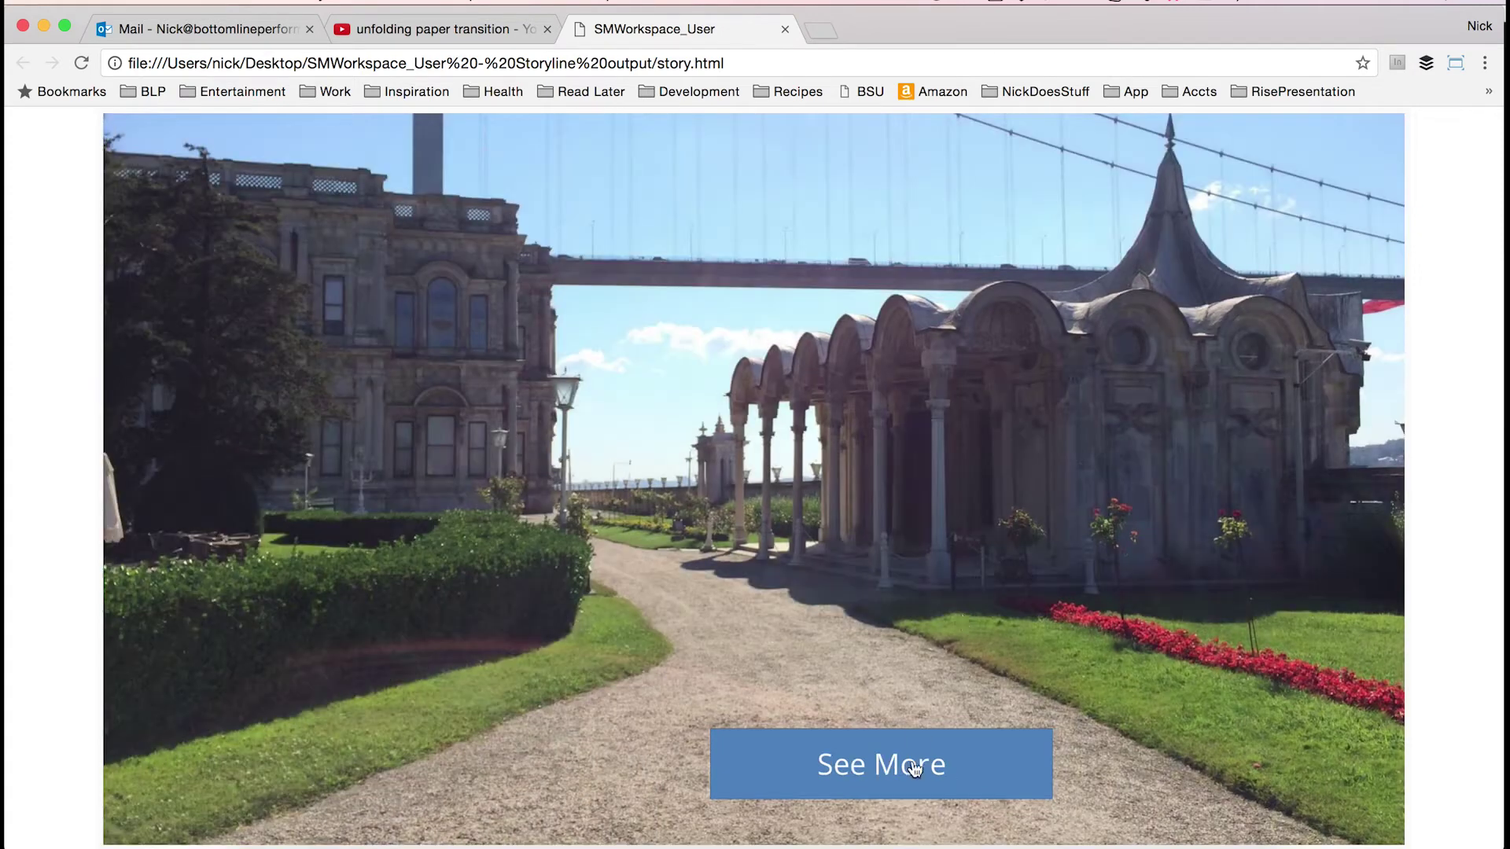
{"action": "left_click", "coordinate": [913, 769]}
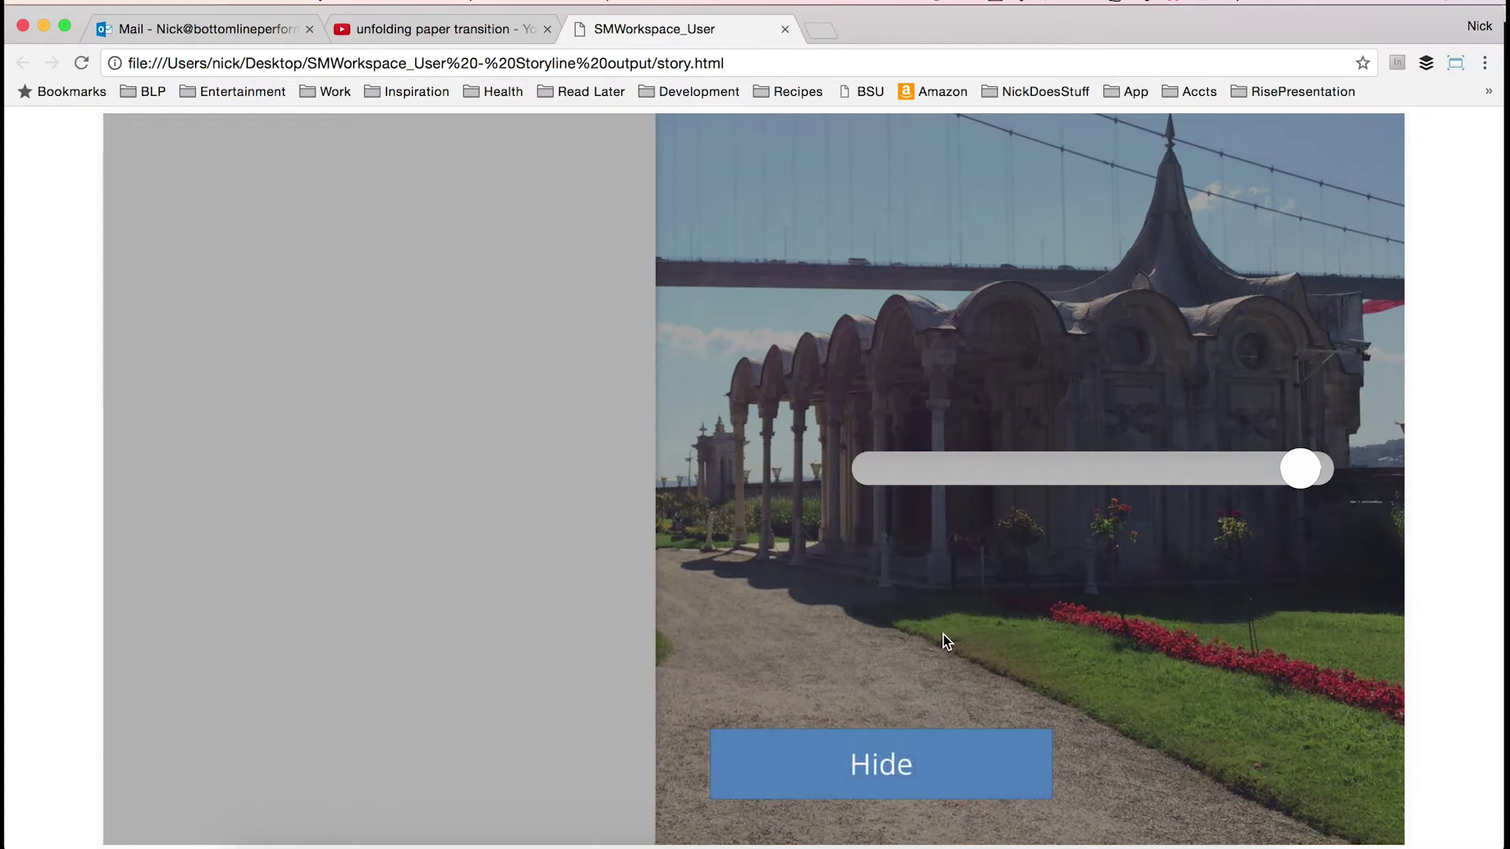
{"action": "left_click", "coordinate": [954, 781]}
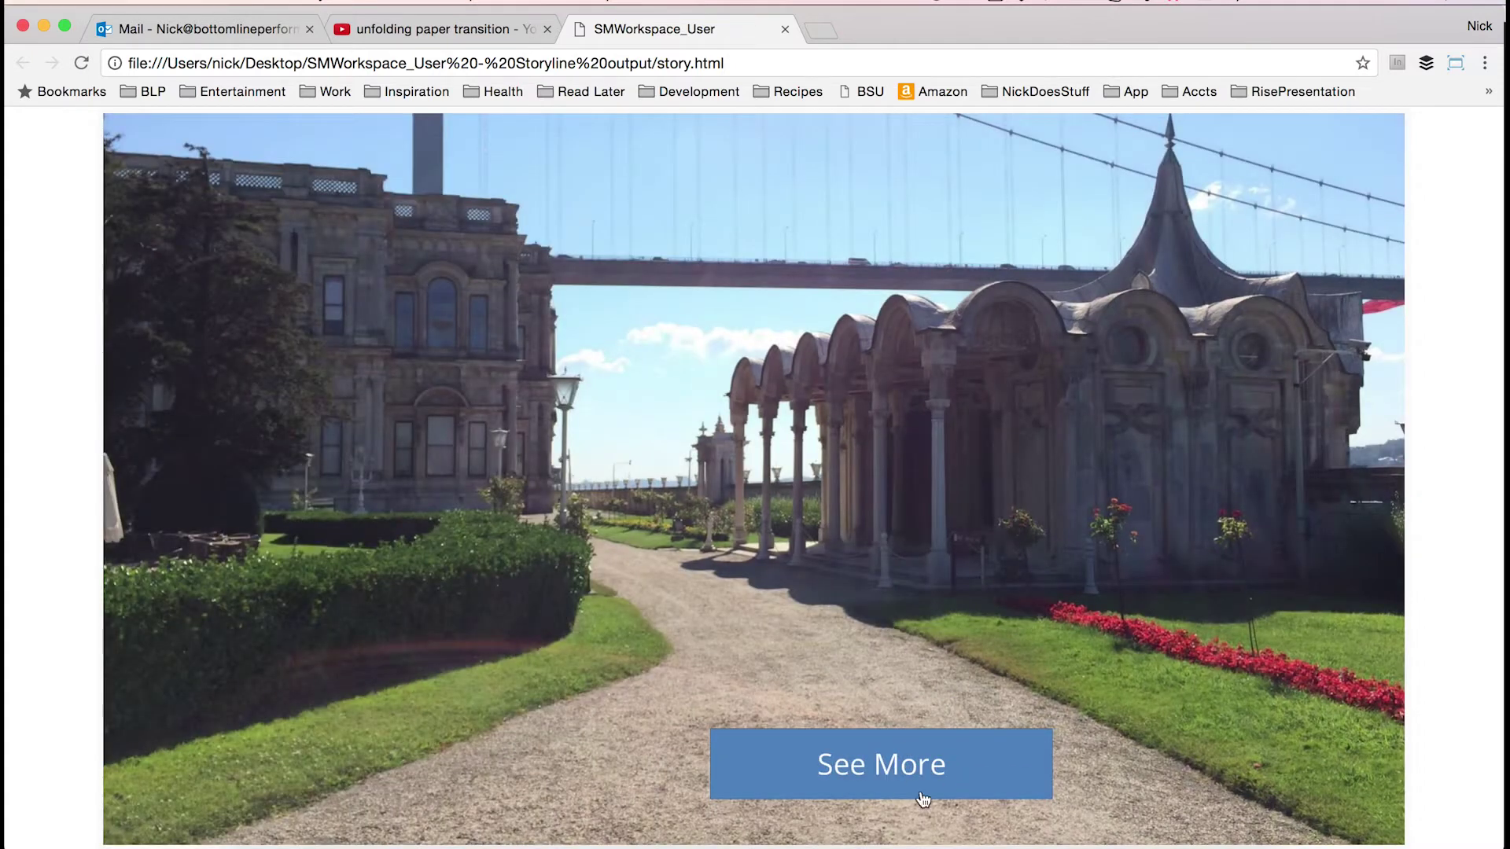
{"action": "left_click", "coordinate": [921, 792]}
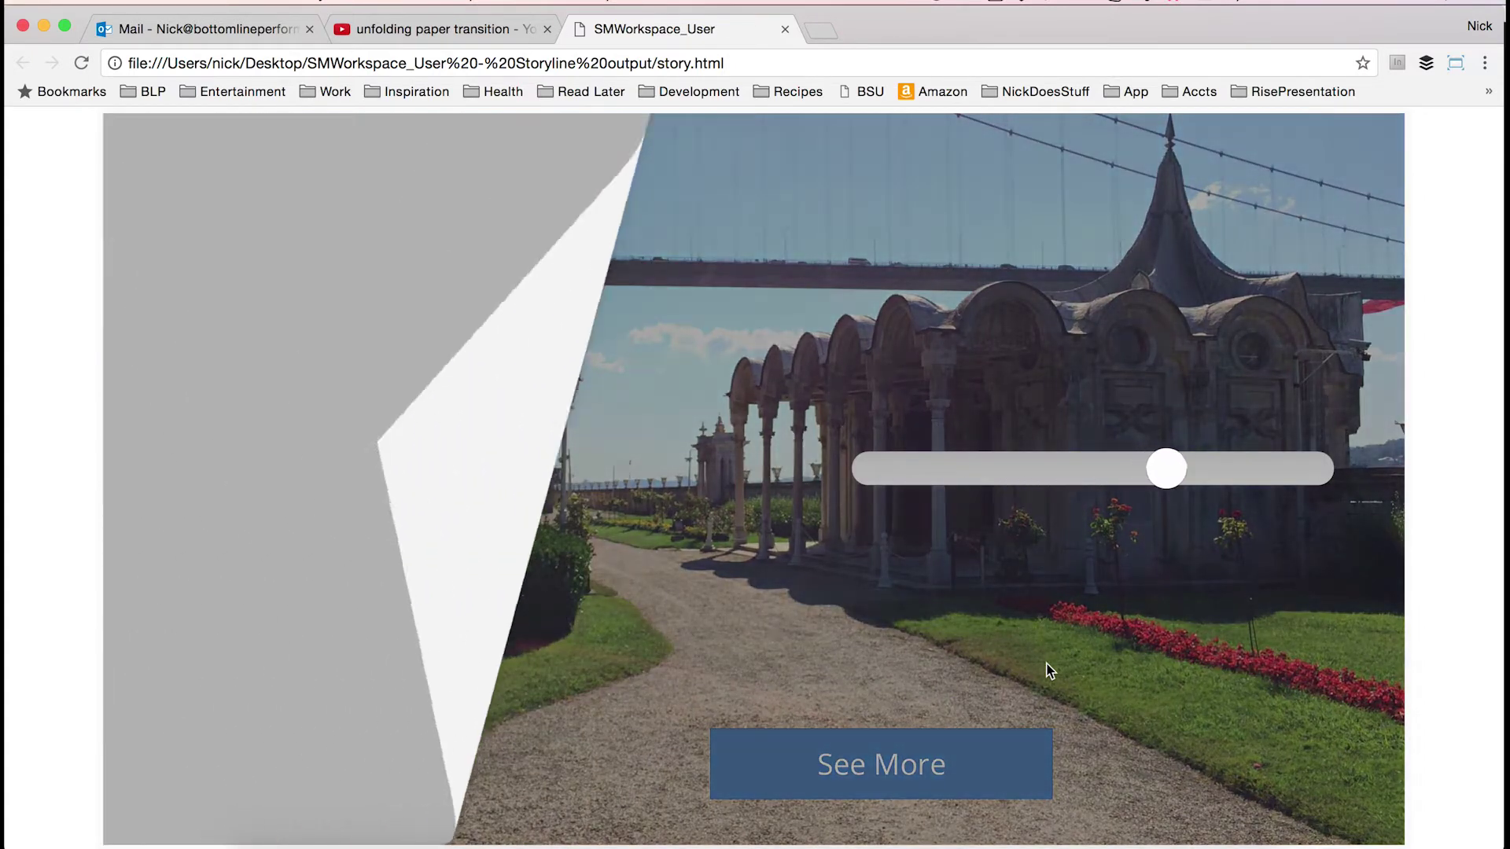
{"action": "left_click", "coordinate": [1355, 478]}
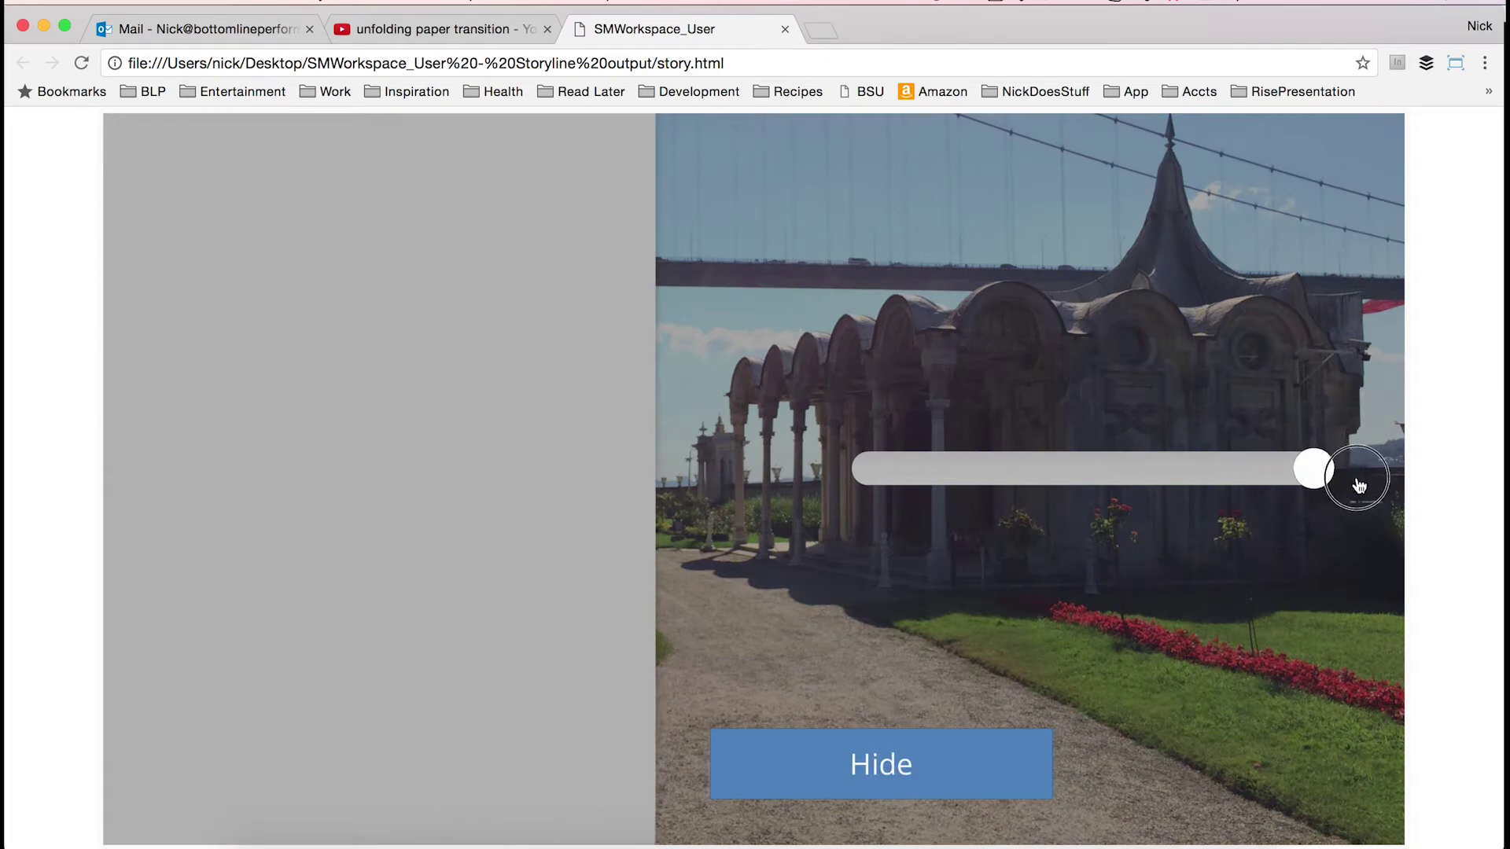
{"action": "left_click_drag", "start_coordinate": [1324, 485], "coordinate": [1153, 476]}
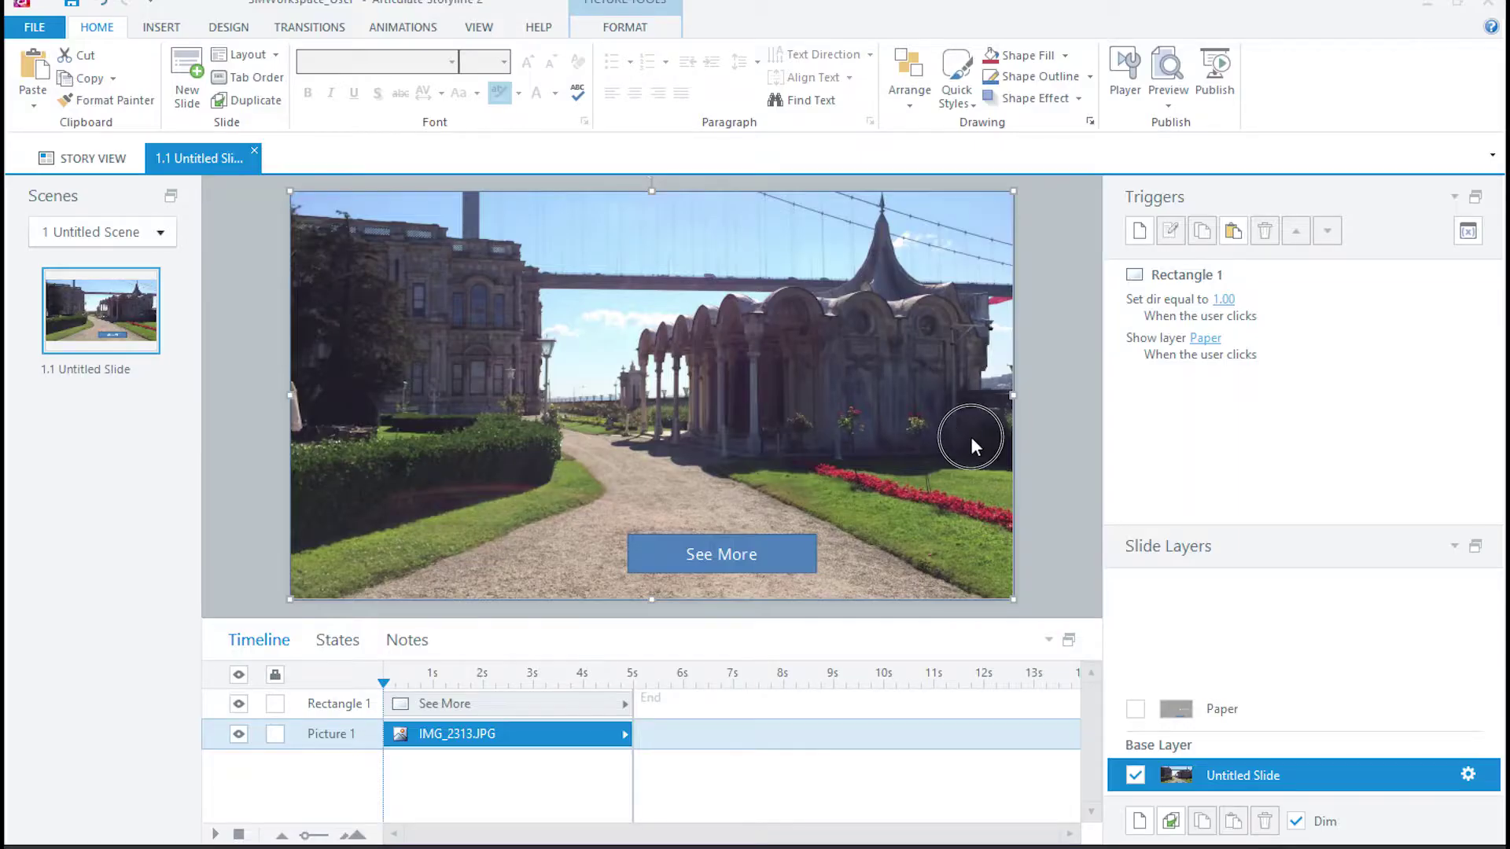
{"action": "left_click_drag", "start_coordinate": [970, 436], "coordinate": [1101, 544]}
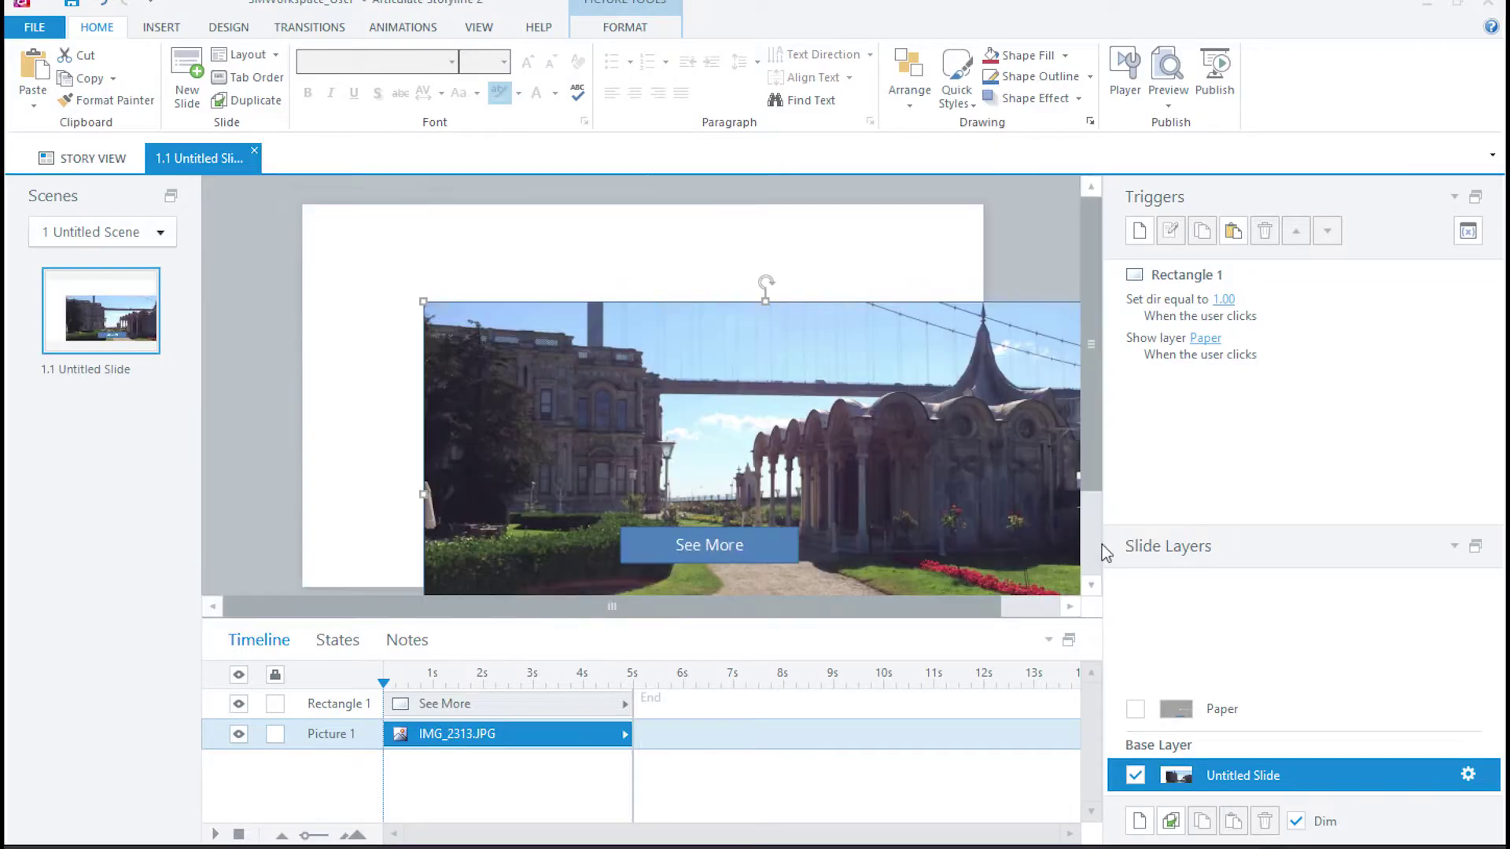
{"action": "key", "text": "ctrl+z"}
{"action": "left_click", "coordinate": [1239, 778]}
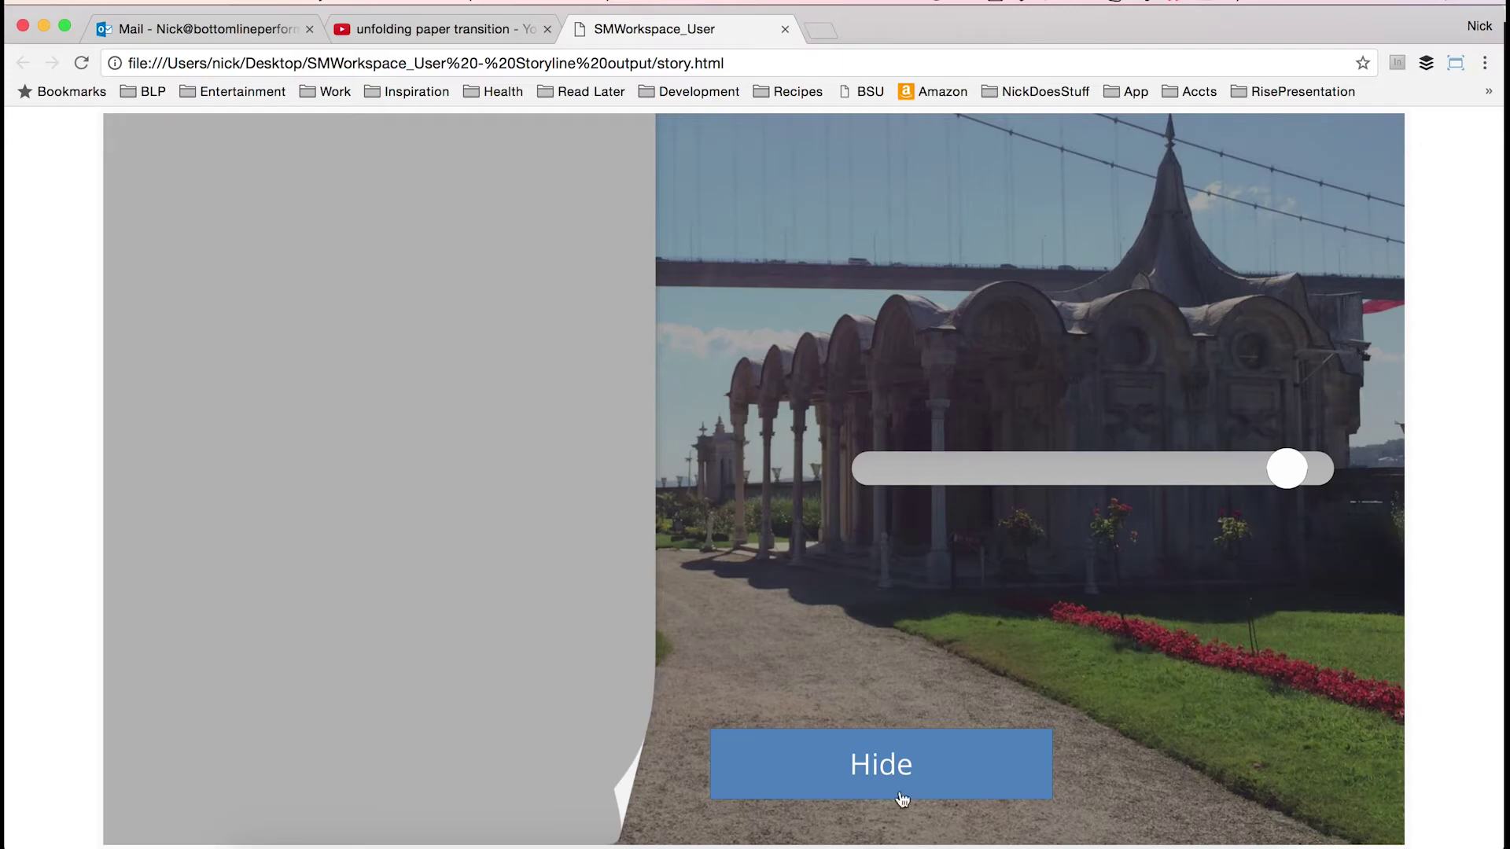
Switch to After Effects and play back the page-fold animation in Comp 2 from its start.
{"action": "left_click", "coordinate": [849, 822]}
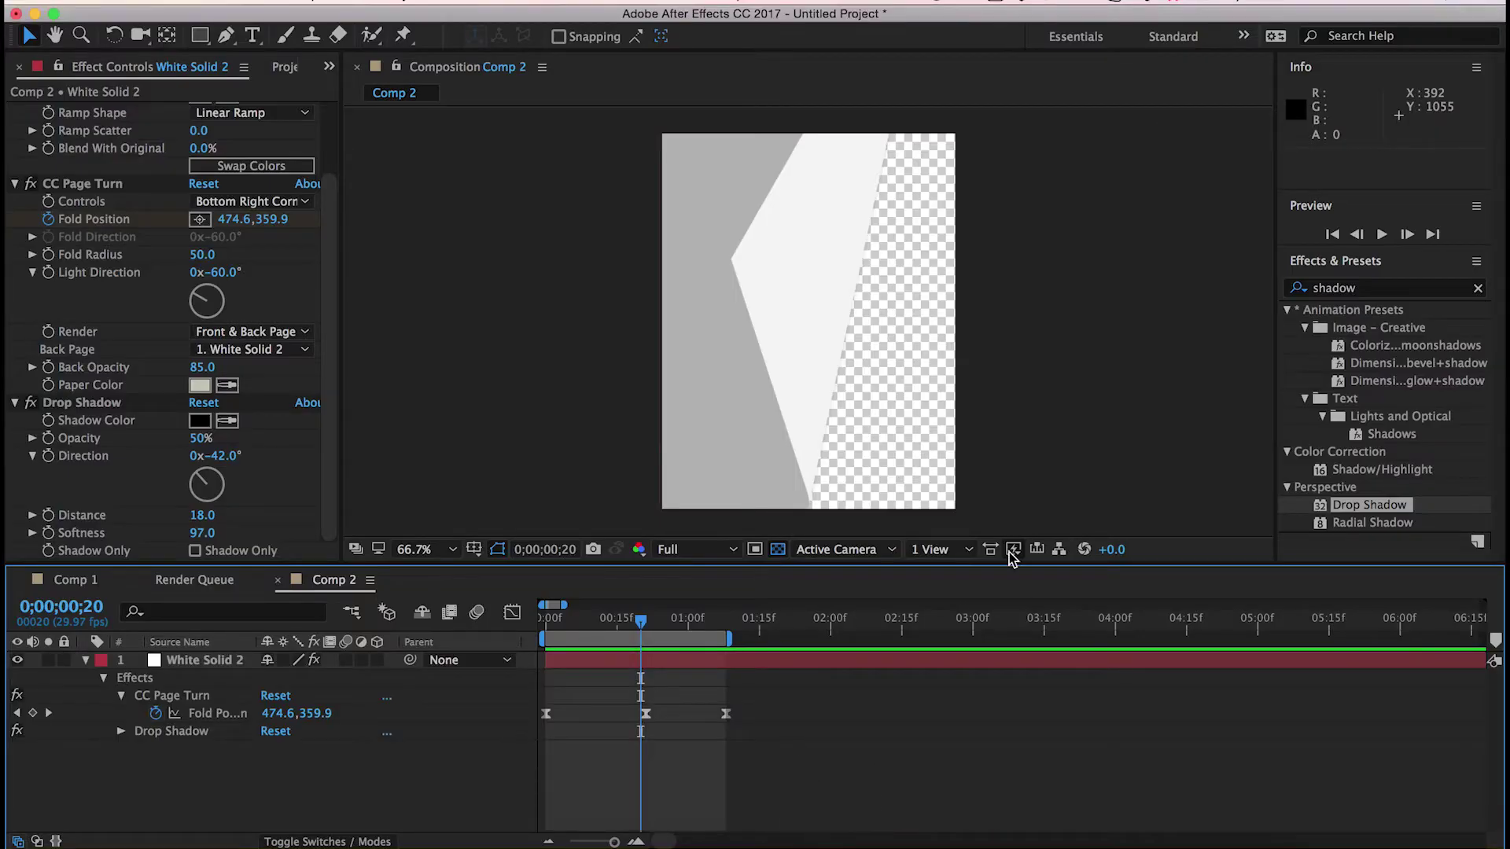
{"action": "left_click_drag", "start_coordinate": [640, 620], "coordinate": [533, 615]}
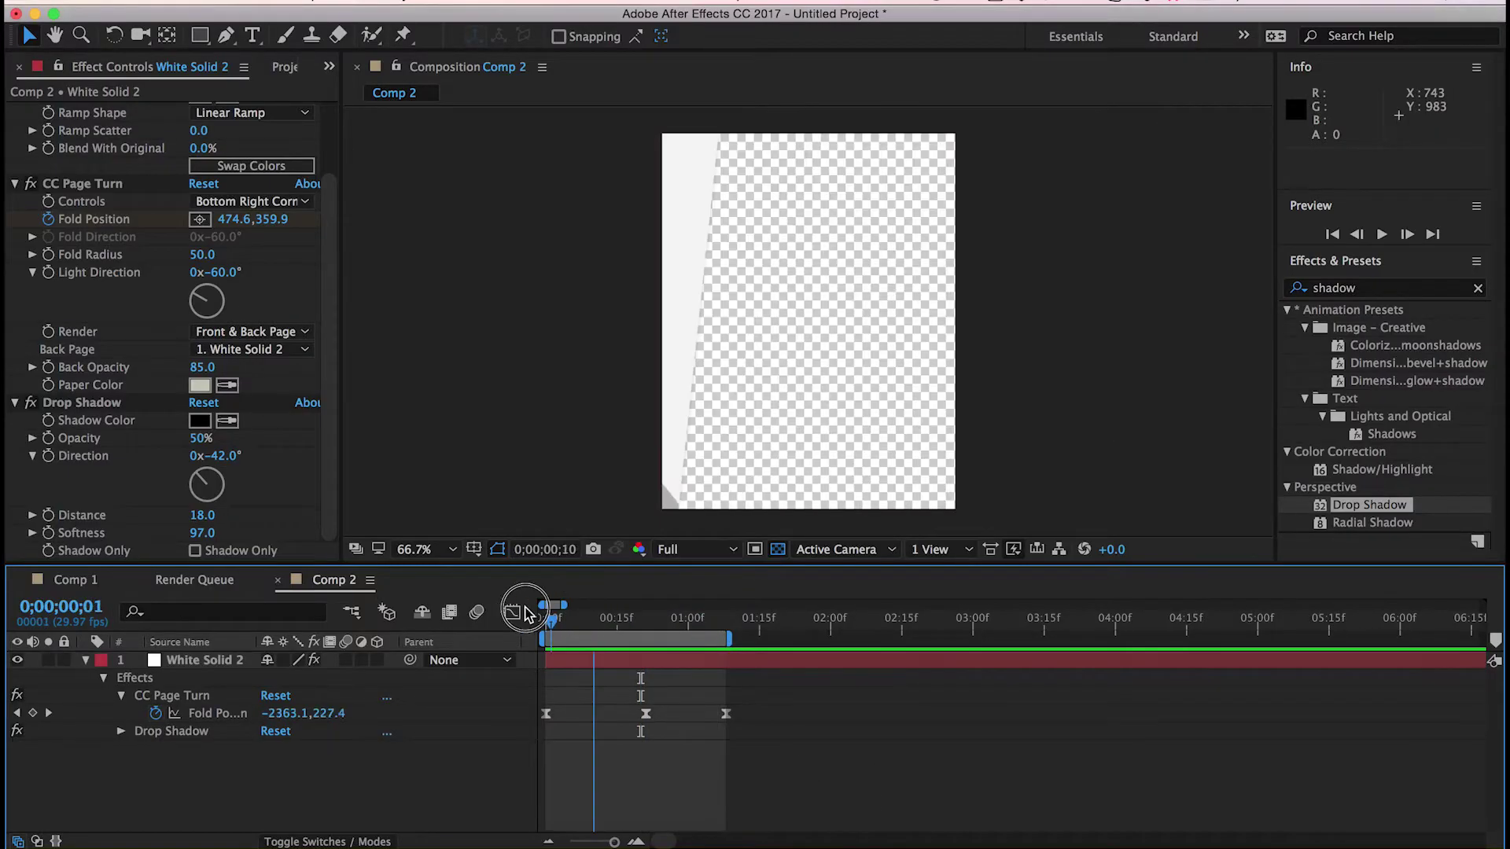
{"action": "key", "text": "space"}
Examine the CC Page Turn effect and its Fold Position across the timeline, undo the last value change and return to the first frame.
{"action": "left_click", "coordinate": [84, 189]}
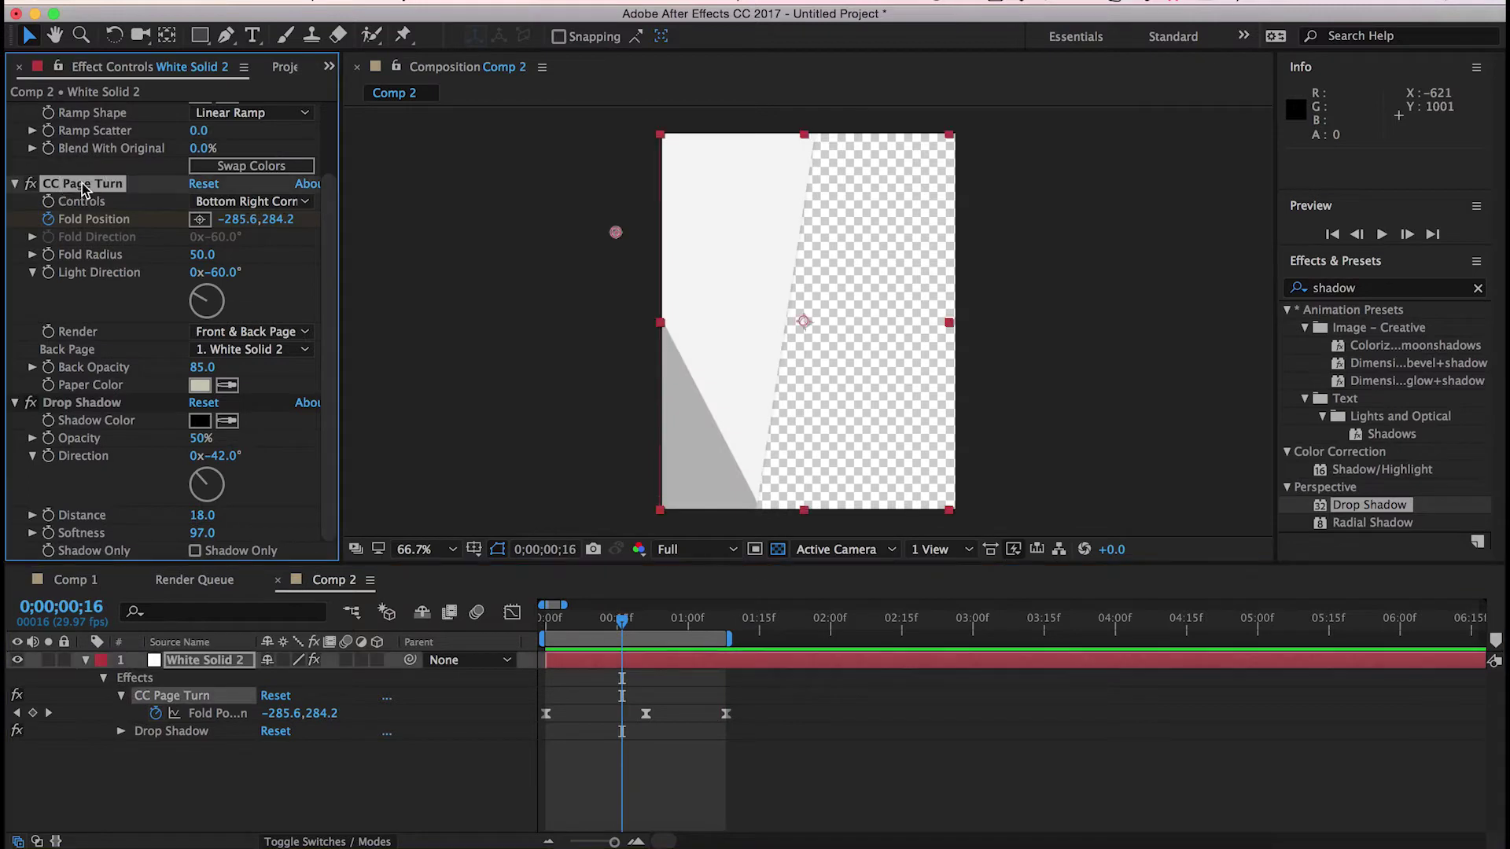
{"action": "left_click_drag", "start_coordinate": [325, 253], "coordinate": [327, 181]}
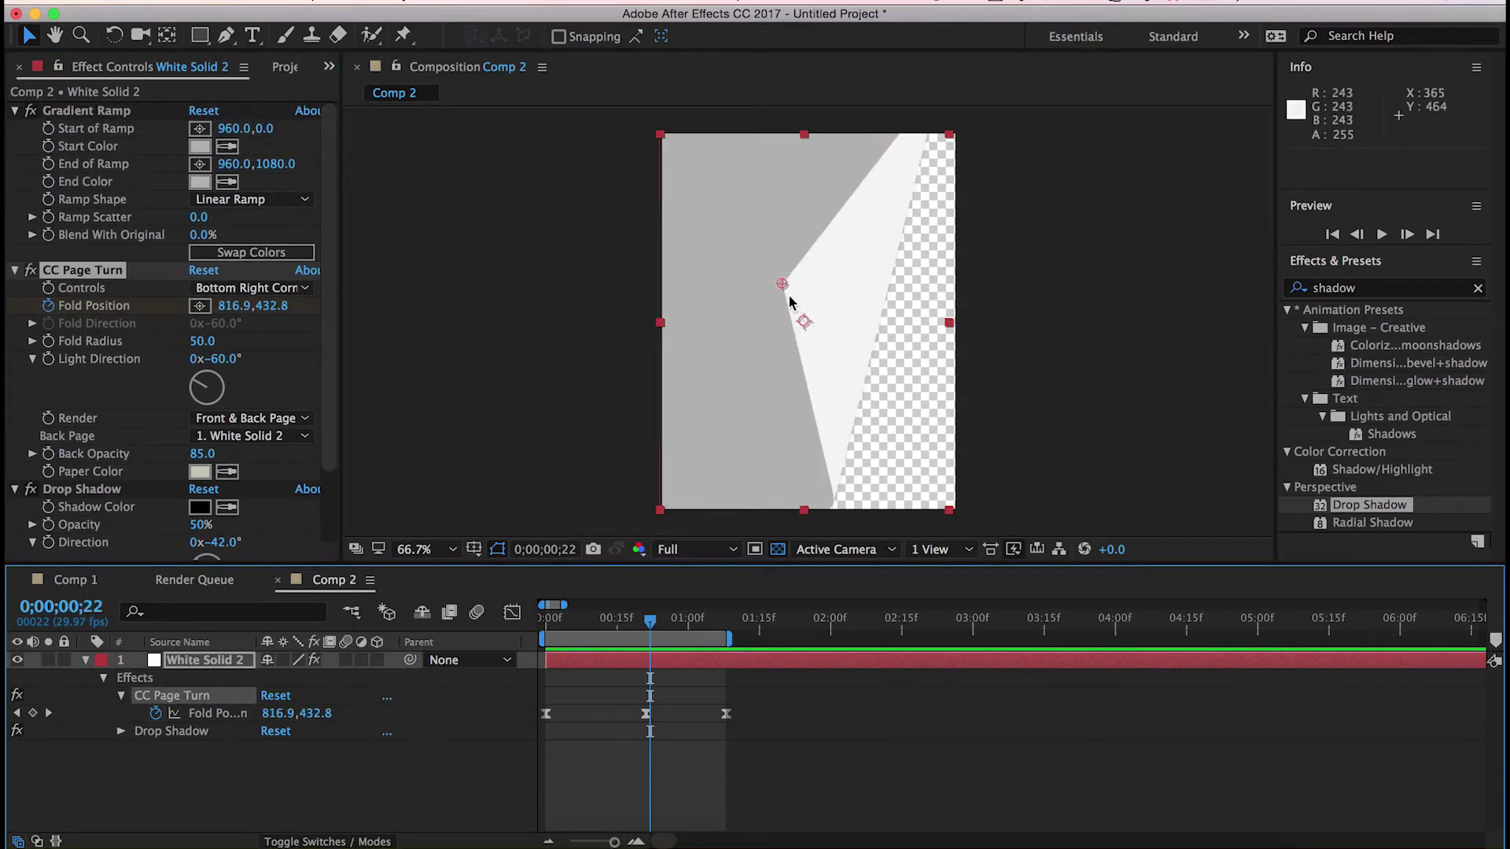
{"action": "left_click_drag", "start_coordinate": [781, 283], "coordinate": [616, 232]}
{"action": "left_click_drag", "start_coordinate": [616, 623], "coordinate": [678, 621]}
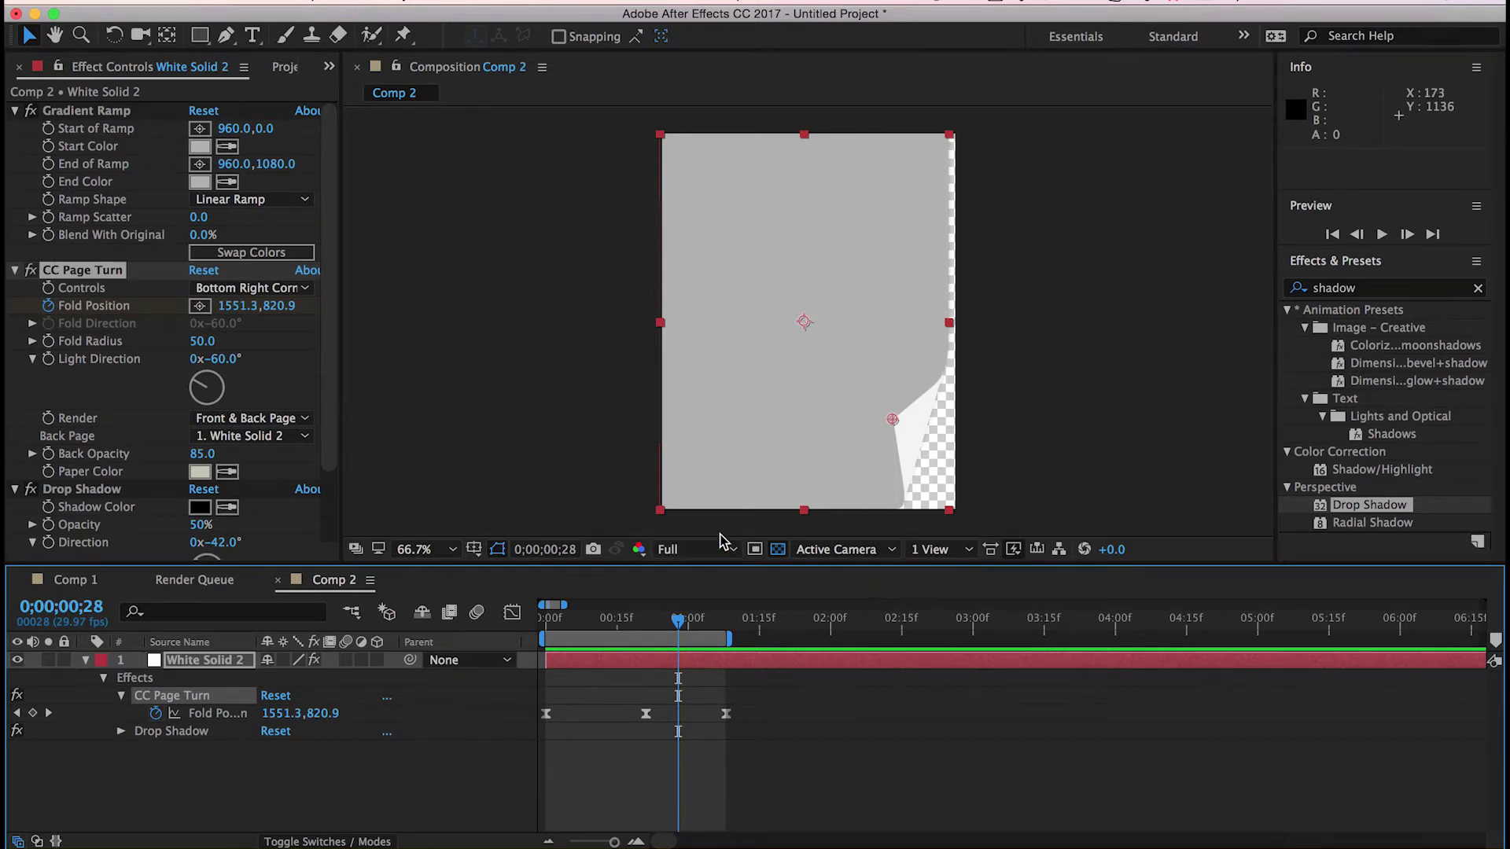
{"action": "key", "text": "super+z"}
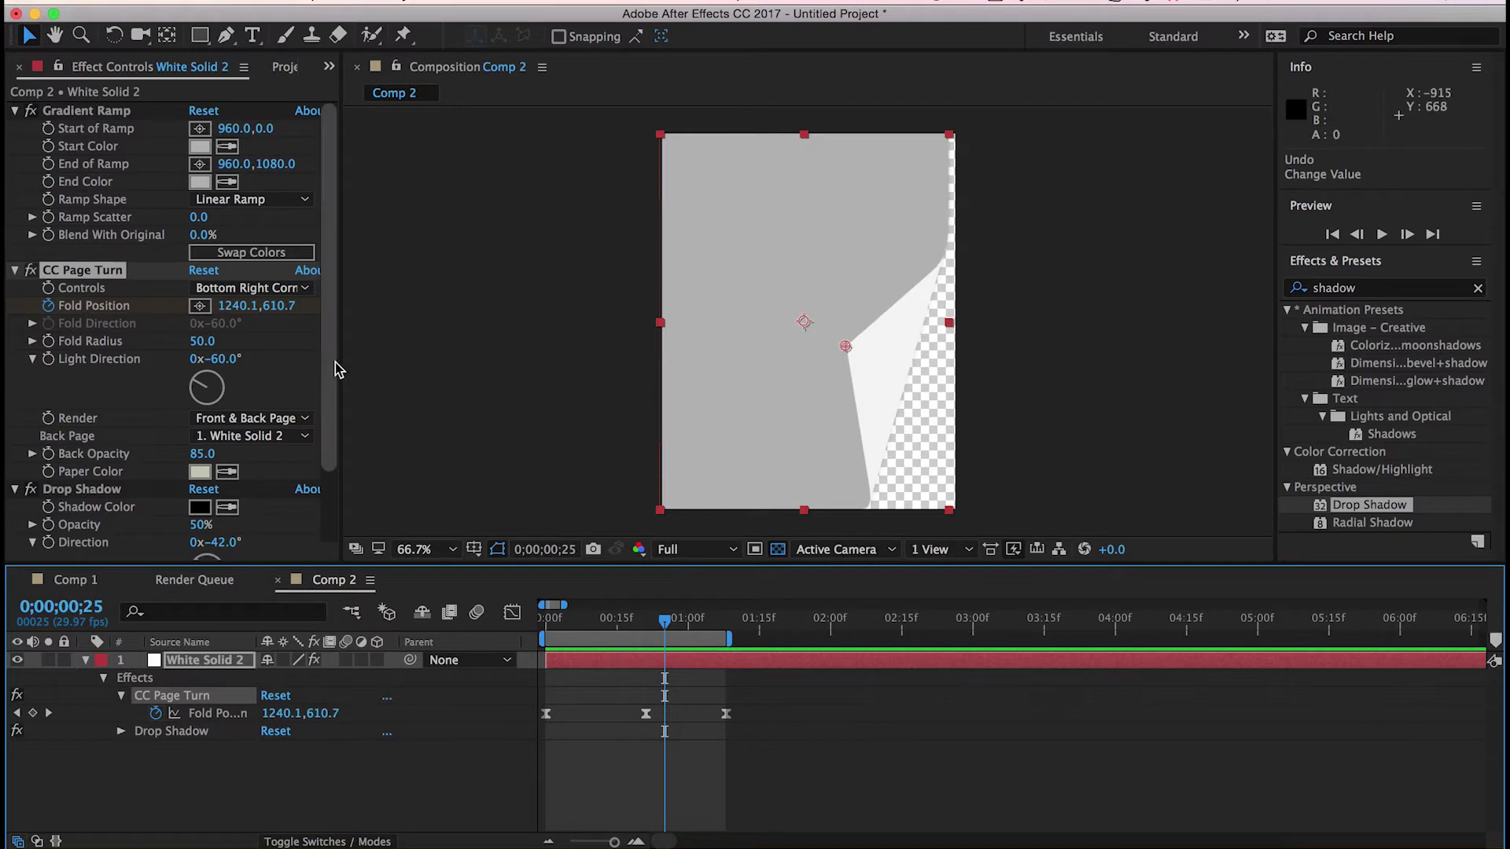
{"action": "scroll", "coordinate": [335, 362], "scroll_direction": "down", "scroll_amount": 3}
{"action": "key", "text": "Home"}
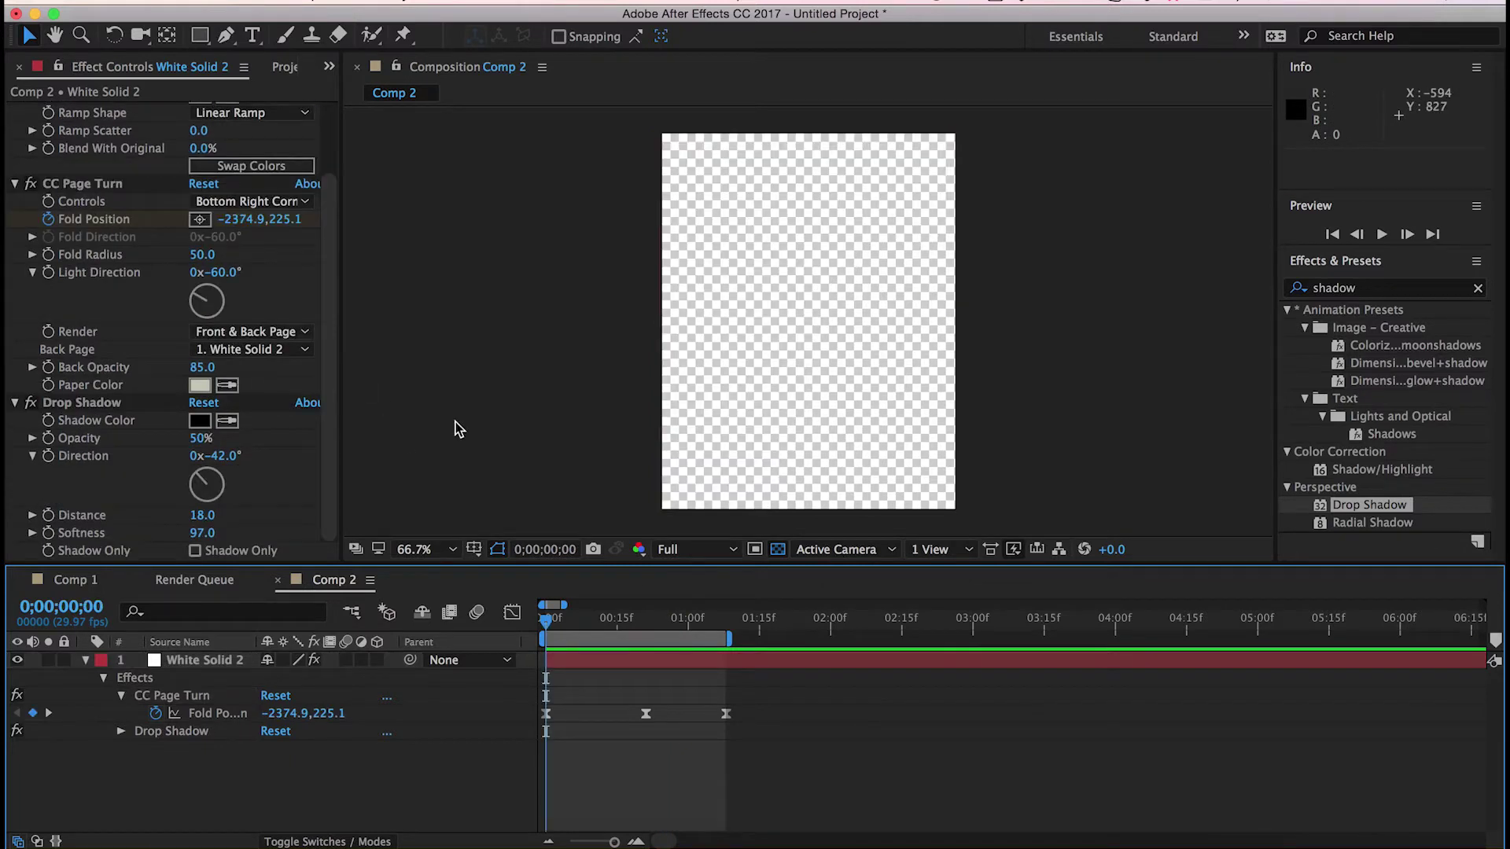
Add Comp 2 to the render queue and set its output module to PNG Sequence with RGB + Alpha channels.
{"action": "left_click", "coordinate": [338, 2]}
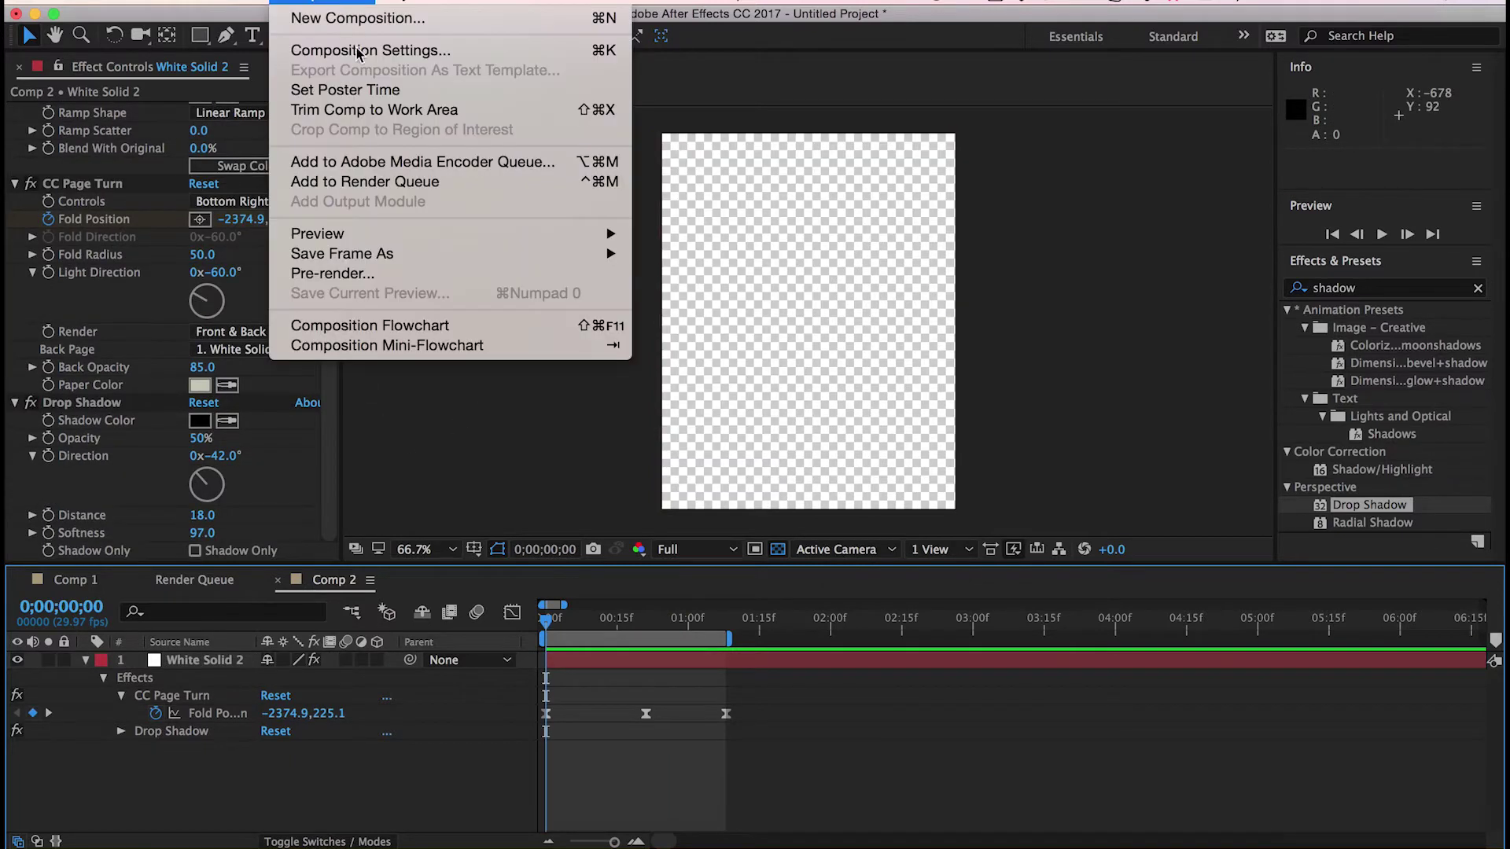
{"action": "left_click", "coordinate": [423, 185]}
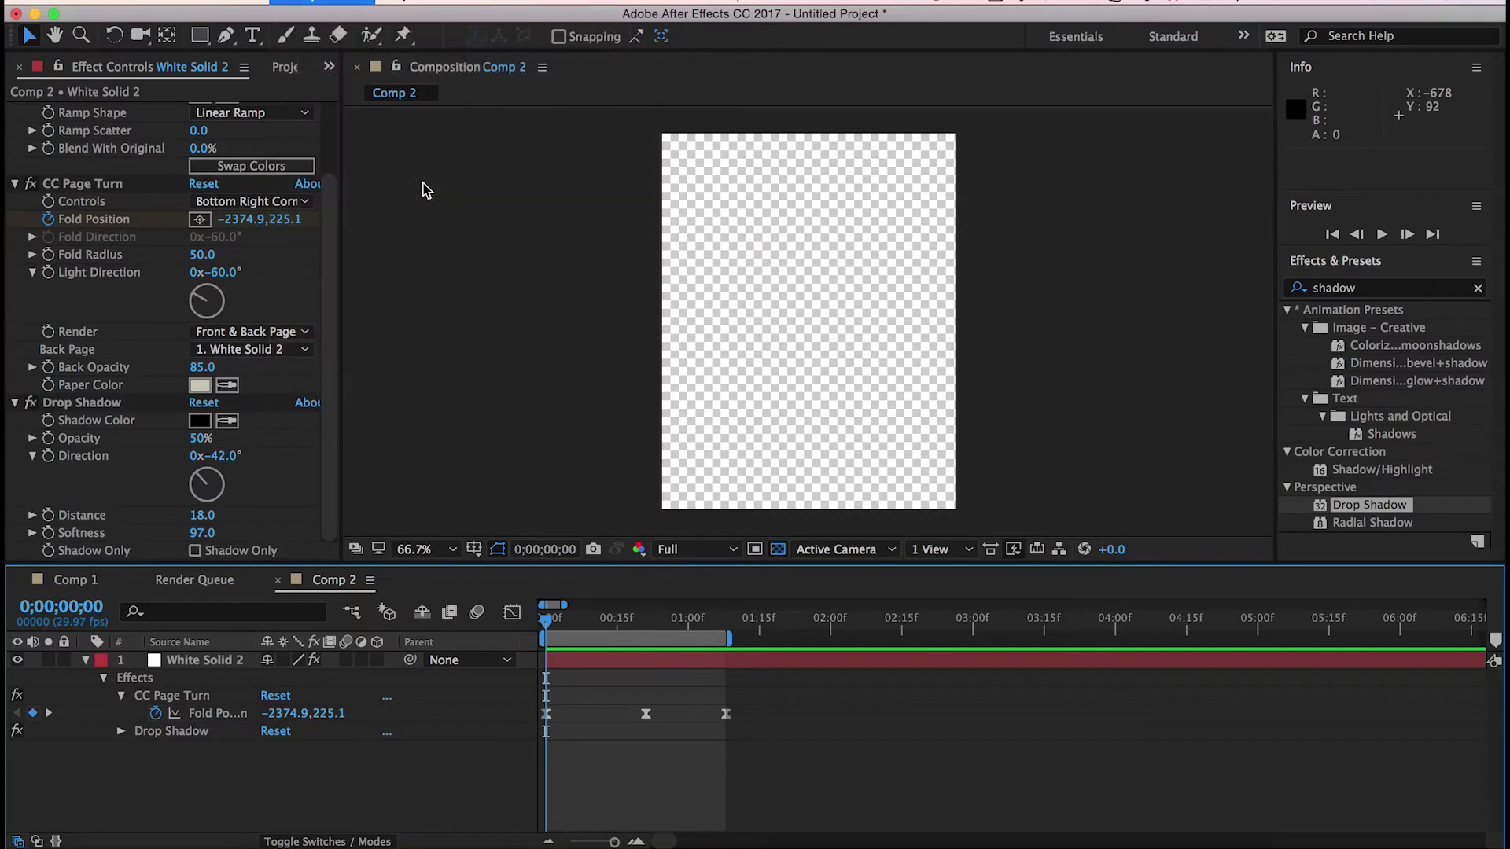
{"action": "left_click", "coordinate": [179, 820]}
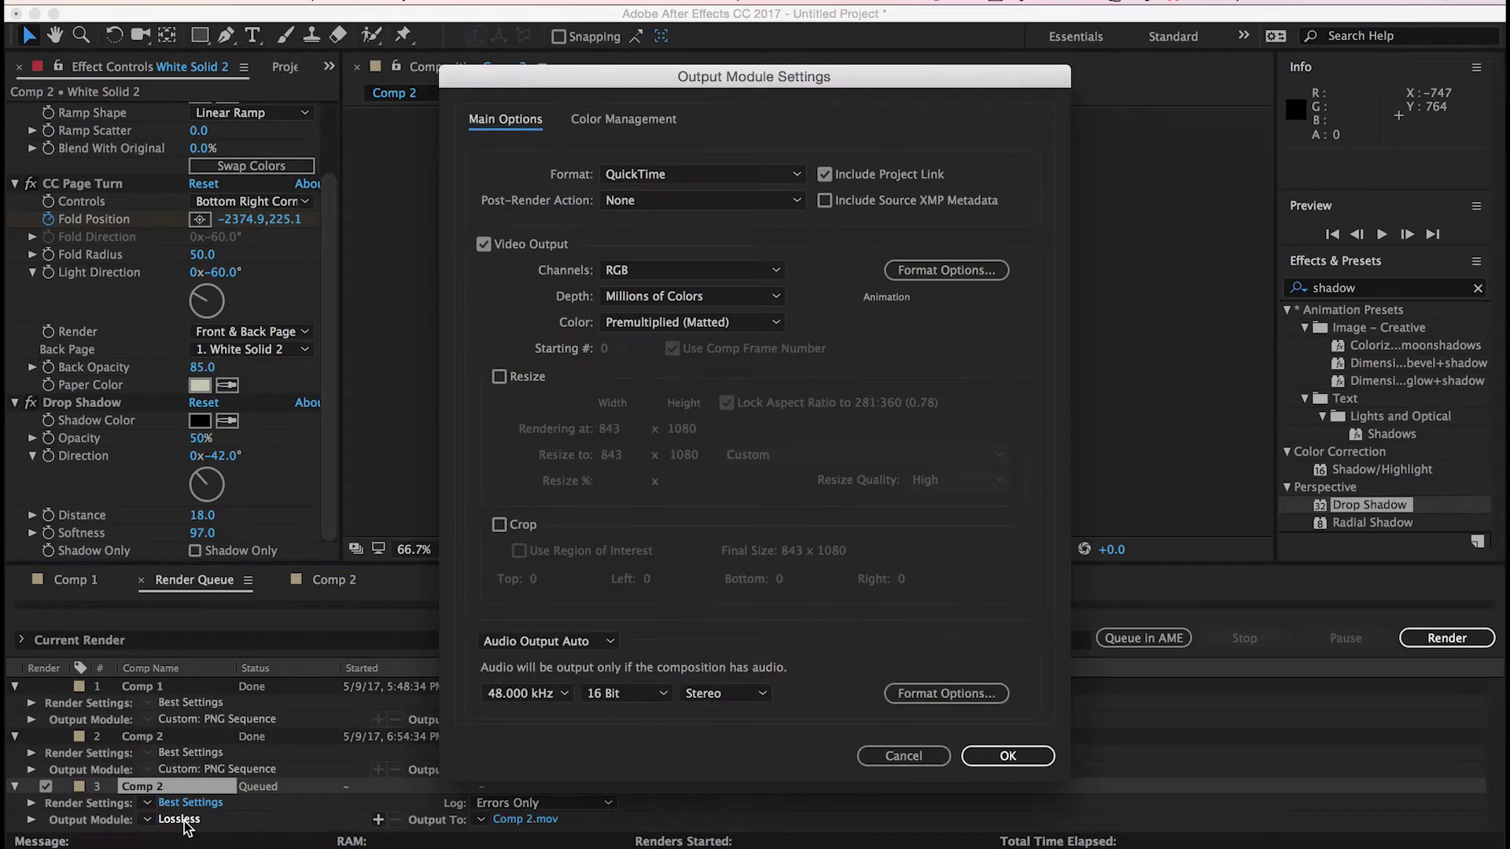
{"action": "left_click", "coordinate": [692, 173]}
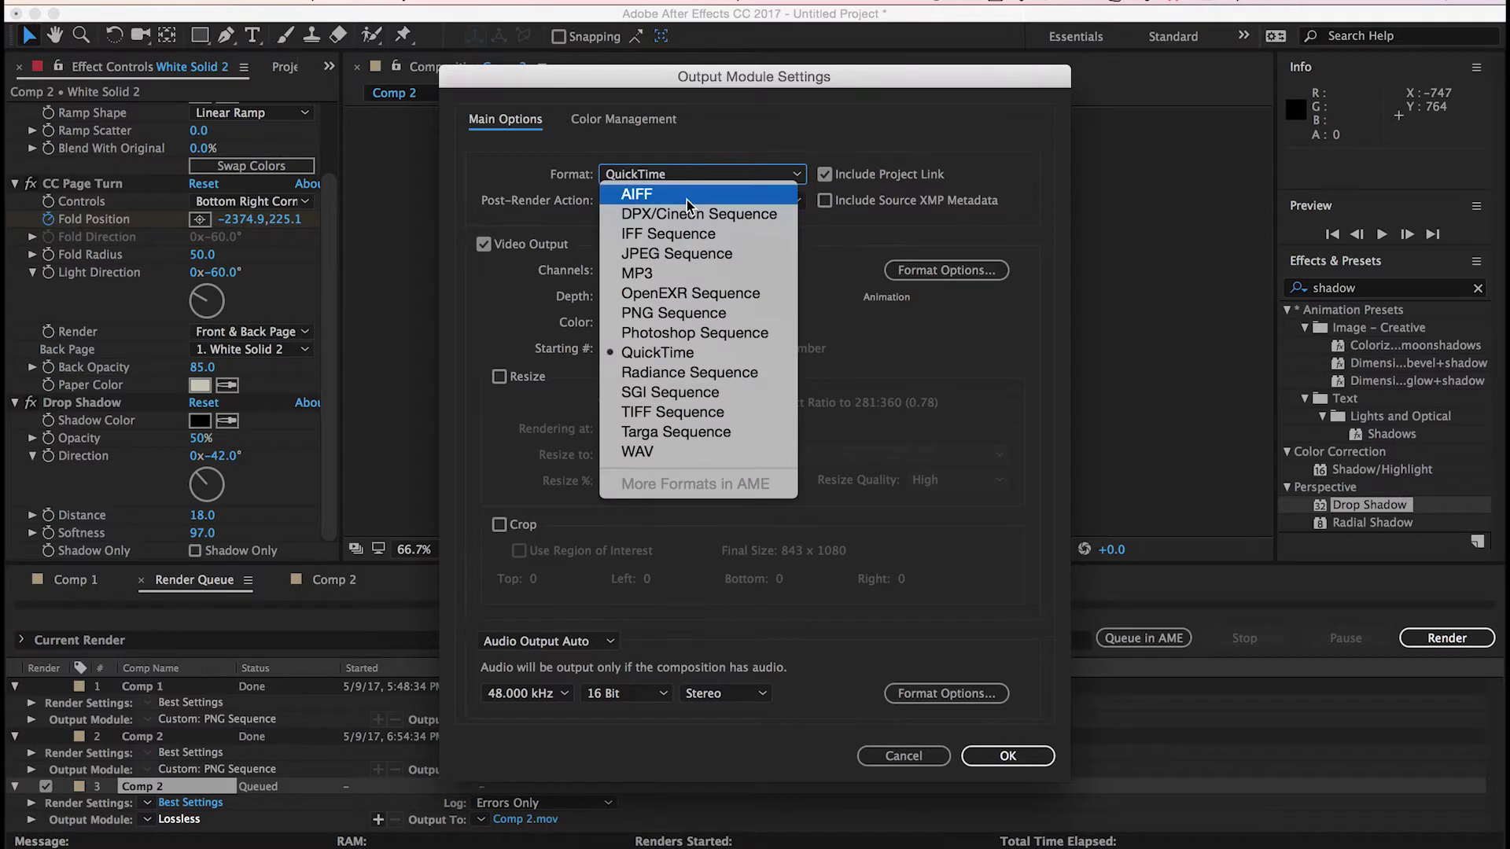
{"action": "left_click", "coordinate": [677, 313]}
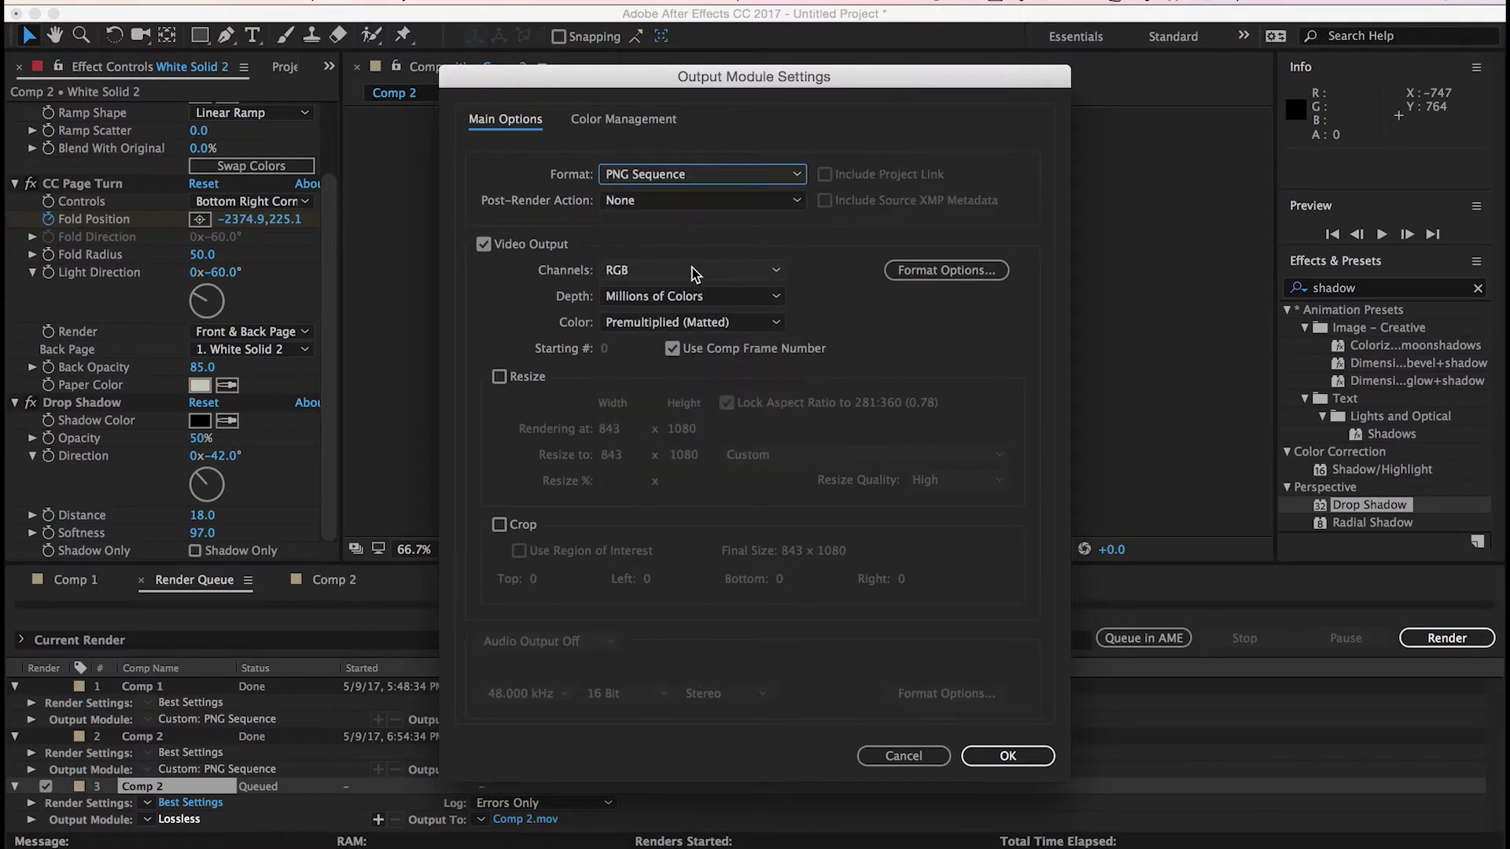
{"action": "left_click", "coordinate": [695, 271]}
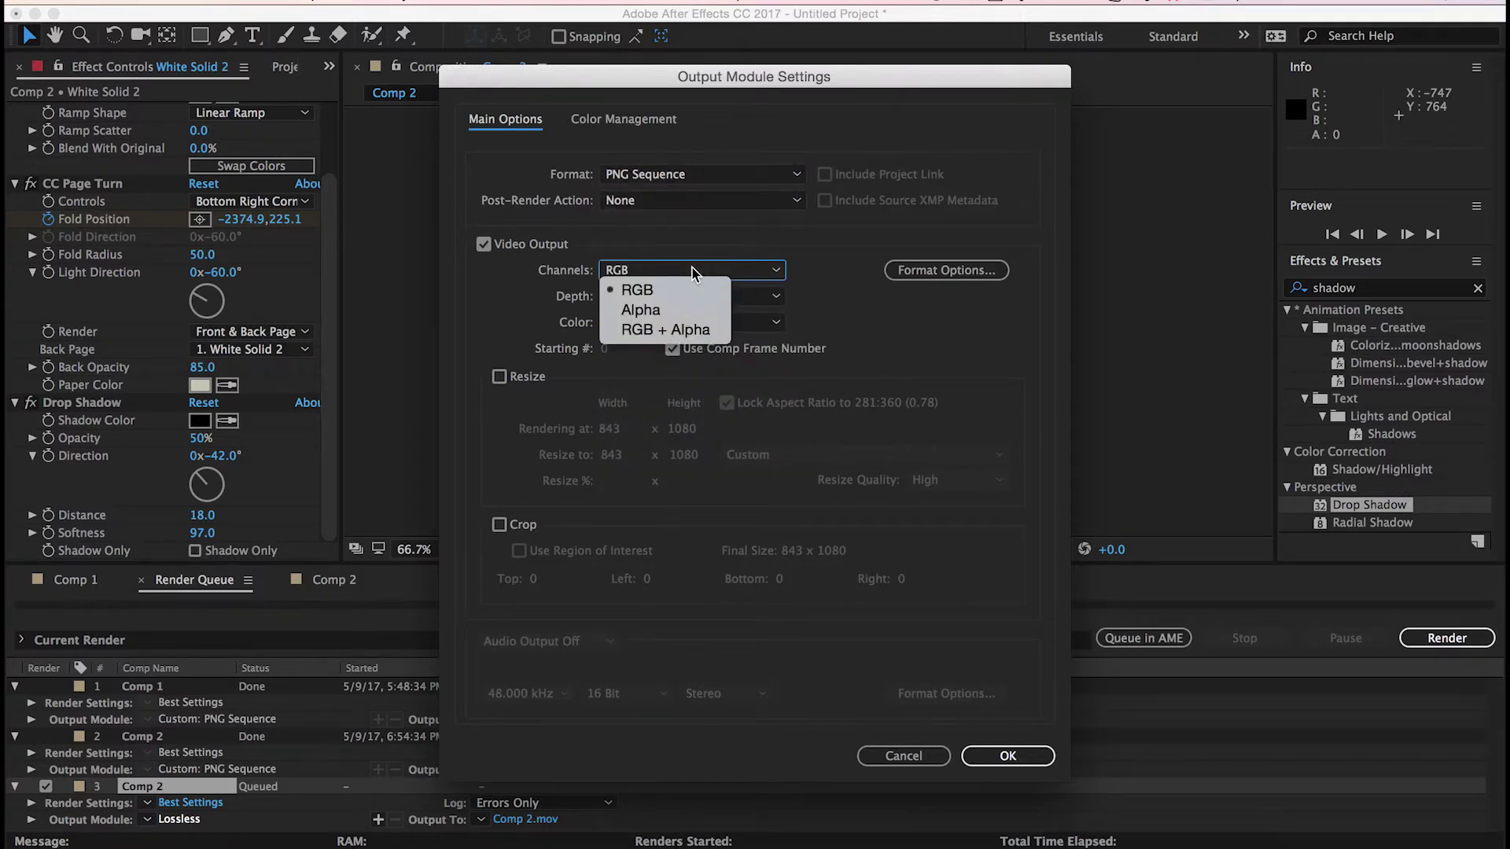
{"action": "left_click", "coordinate": [676, 329]}
{"action": "left_click", "coordinate": [1007, 756]}
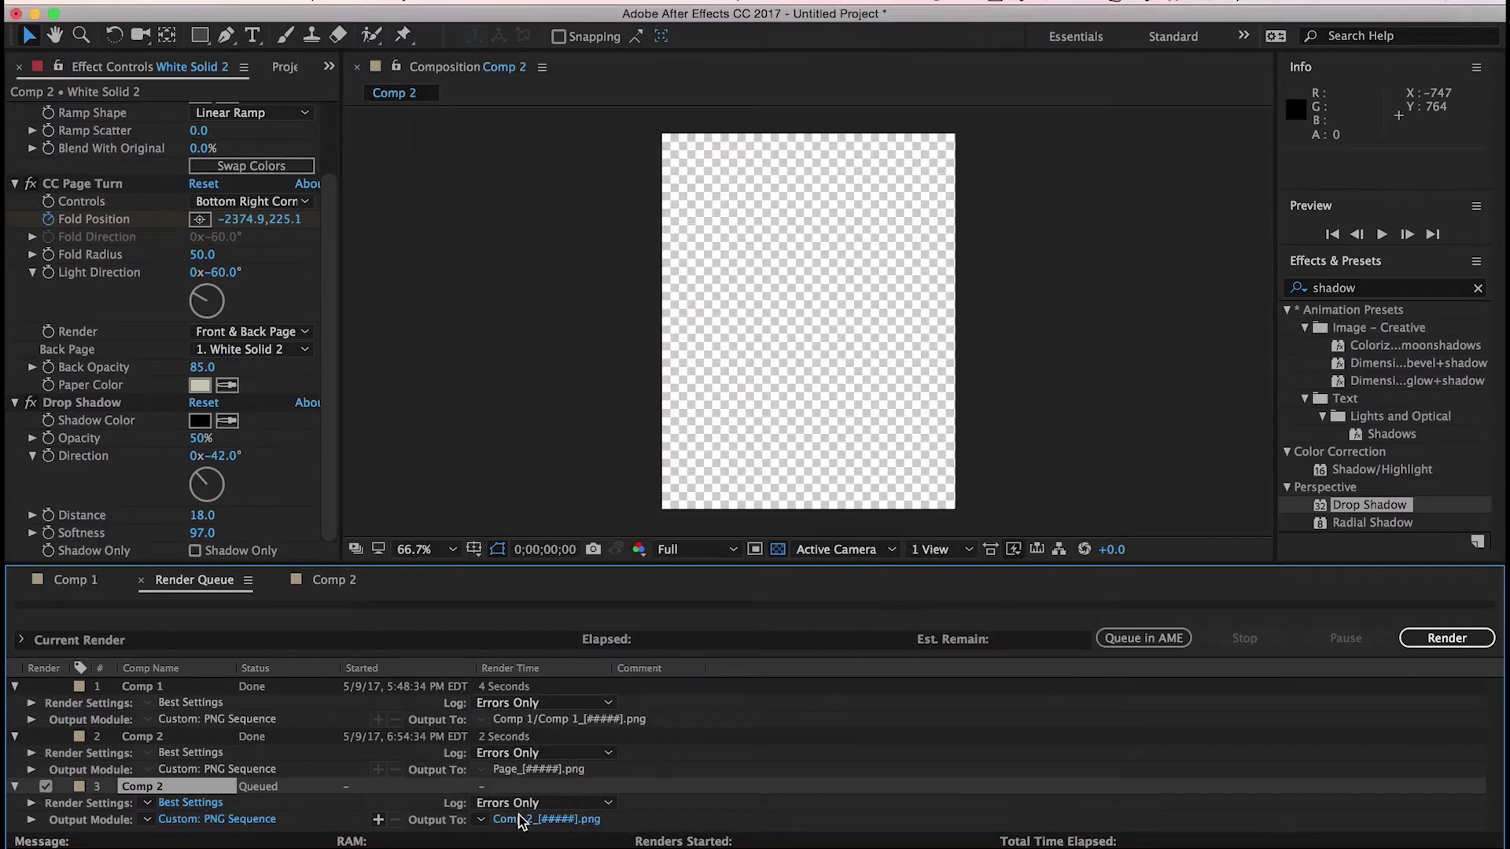
Set the output to numbered files img/[#####].png and render the Comp 2 sequence.
{"action": "left_click", "coordinate": [566, 820]}
{"action": "key", "text": "BackSpace"}
{"action": "key", "text": "Return"}
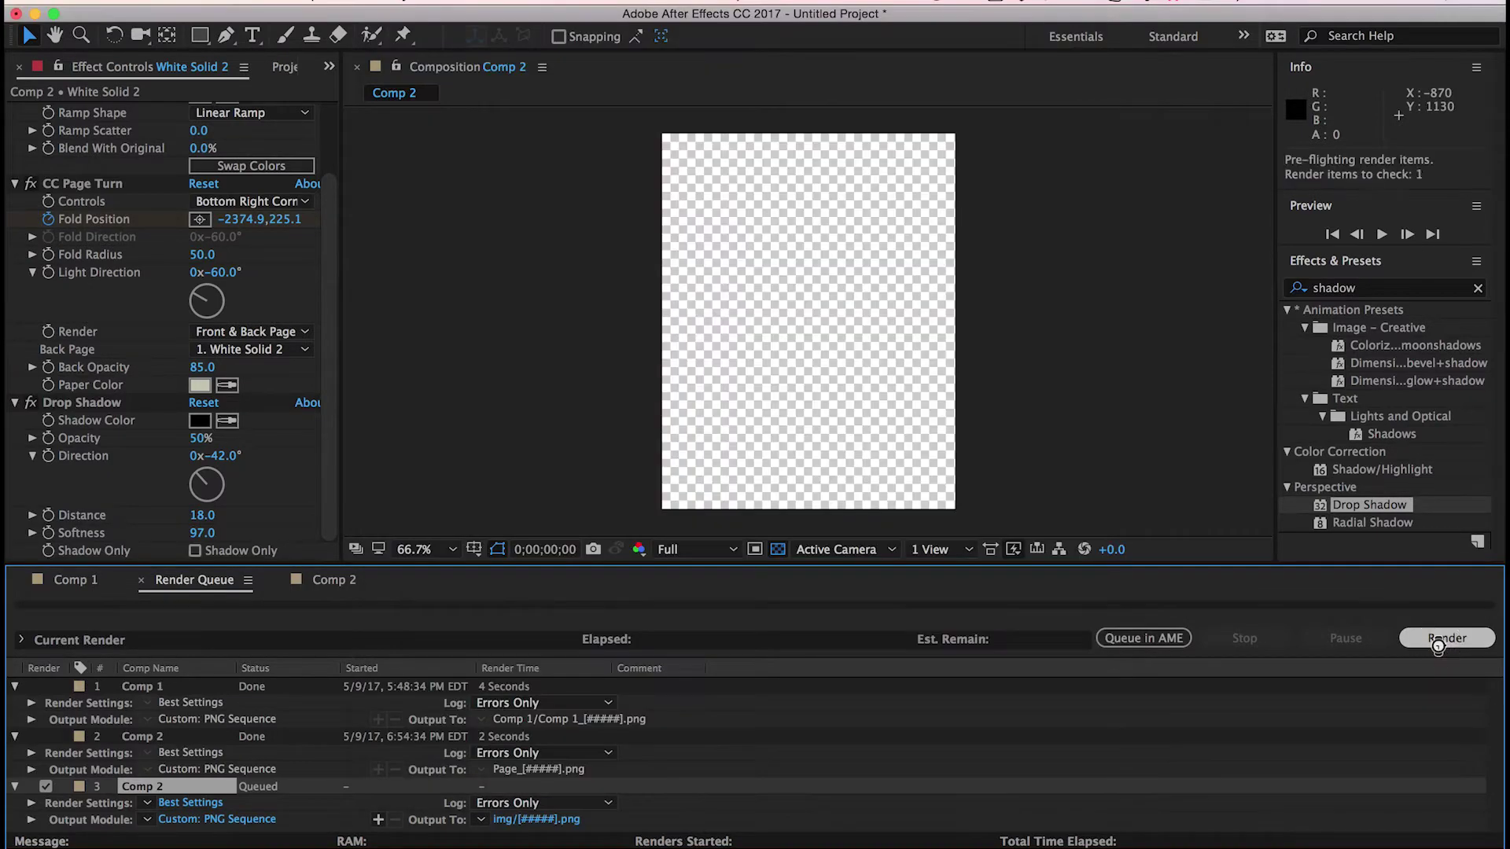
{"action": "left_click", "coordinate": [1447, 638]}
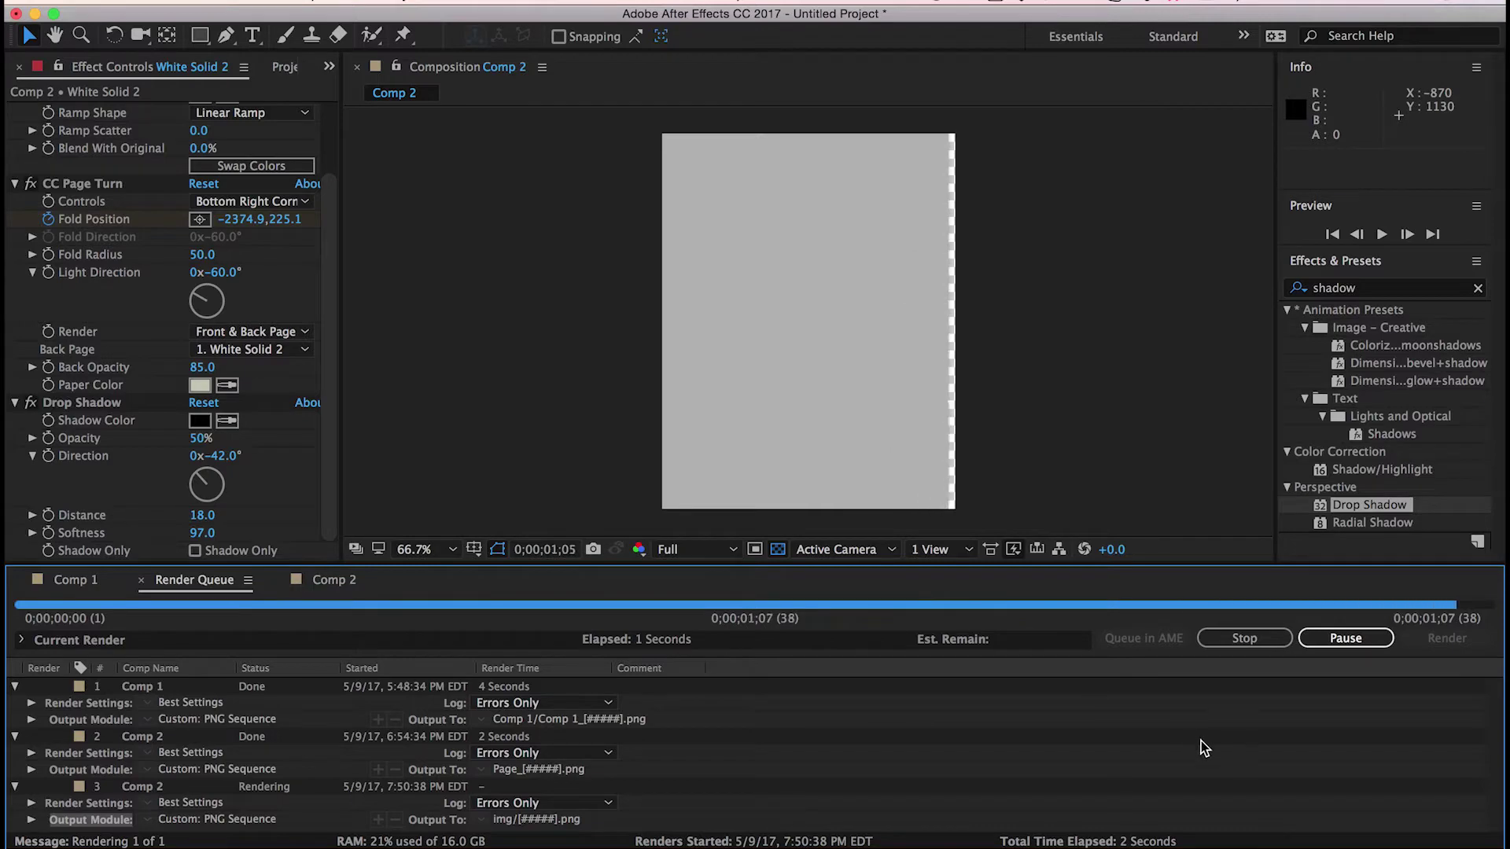
Open the img folder on the desktop and preview the rendered PNG frames one after another, starting with 00000.png.
{"action": "key", "text": "F11"}
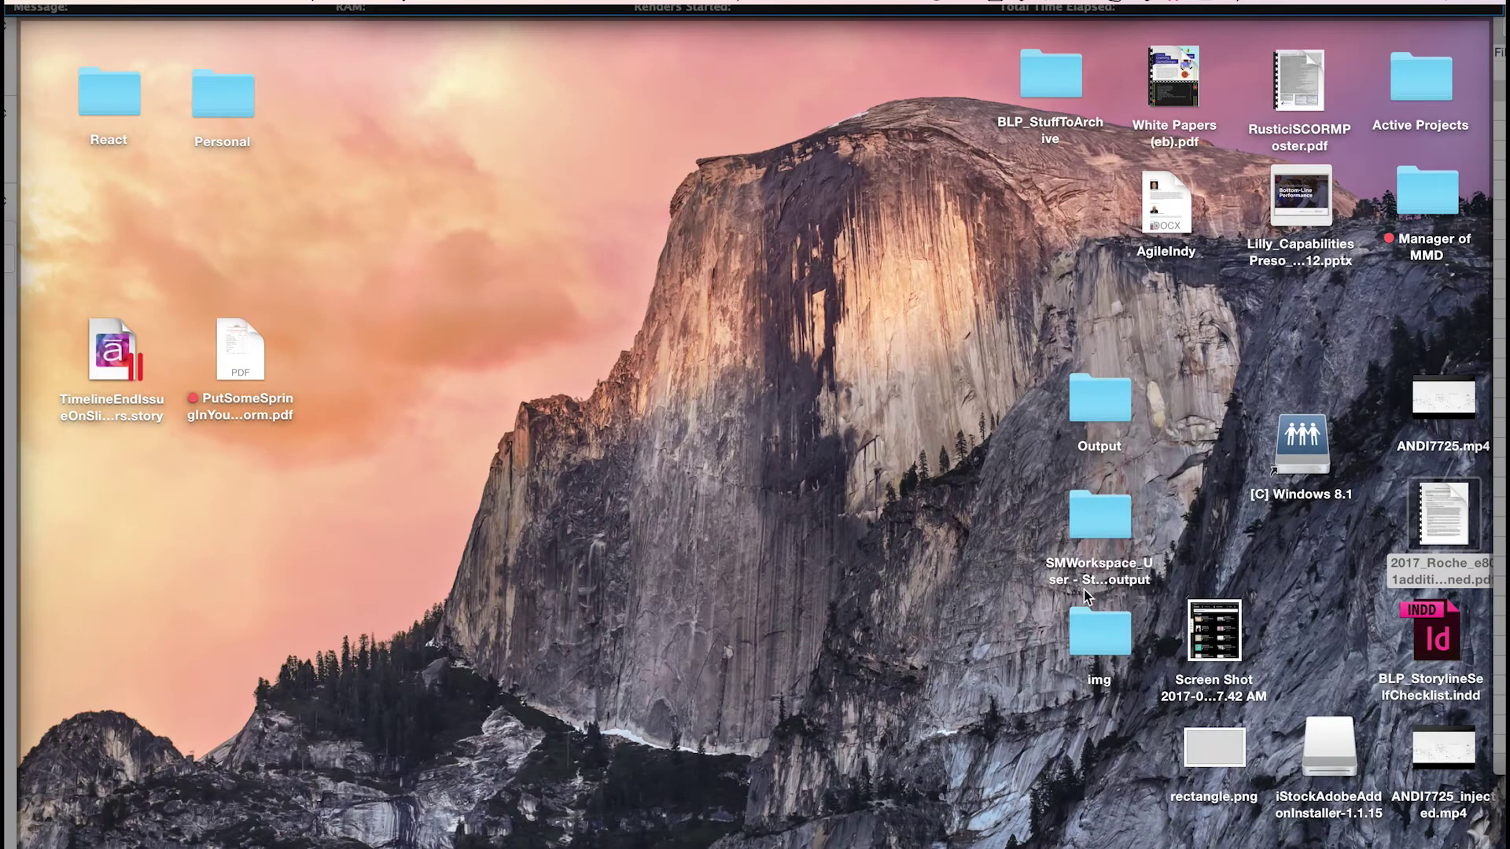
{"action": "left_click", "coordinate": [1100, 641]}
{"action": "double_click", "coordinate": [1099, 646]}
{"action": "left_click", "coordinate": [654, 220]}
{"action": "key", "text": "space"}
{"action": "key", "text": "Down"}
{"action": "key", "text": "Down"}
{"action": "key", "text": "Down"}
{"action": "key", "text": "Down"}
{"action": "key", "text": "Down"}
{"action": "key", "text": "Down"}
{"action": "key", "text": "Down"}
{"action": "key", "text": "Down"}
{"action": "key", "text": "Down"}
{"action": "key", "text": "Down"}
{"action": "key", "text": "Down"}
{"action": "key", "text": "Down"}
{"action": "key", "text": "Down"}
{"action": "key", "text": "Down"}
{"action": "key", "text": "Down"}
{"action": "key", "text": "Down"}
{"action": "key", "text": "Down"}
{"action": "key", "text": "Down"}
{"action": "key", "text": "Down"}
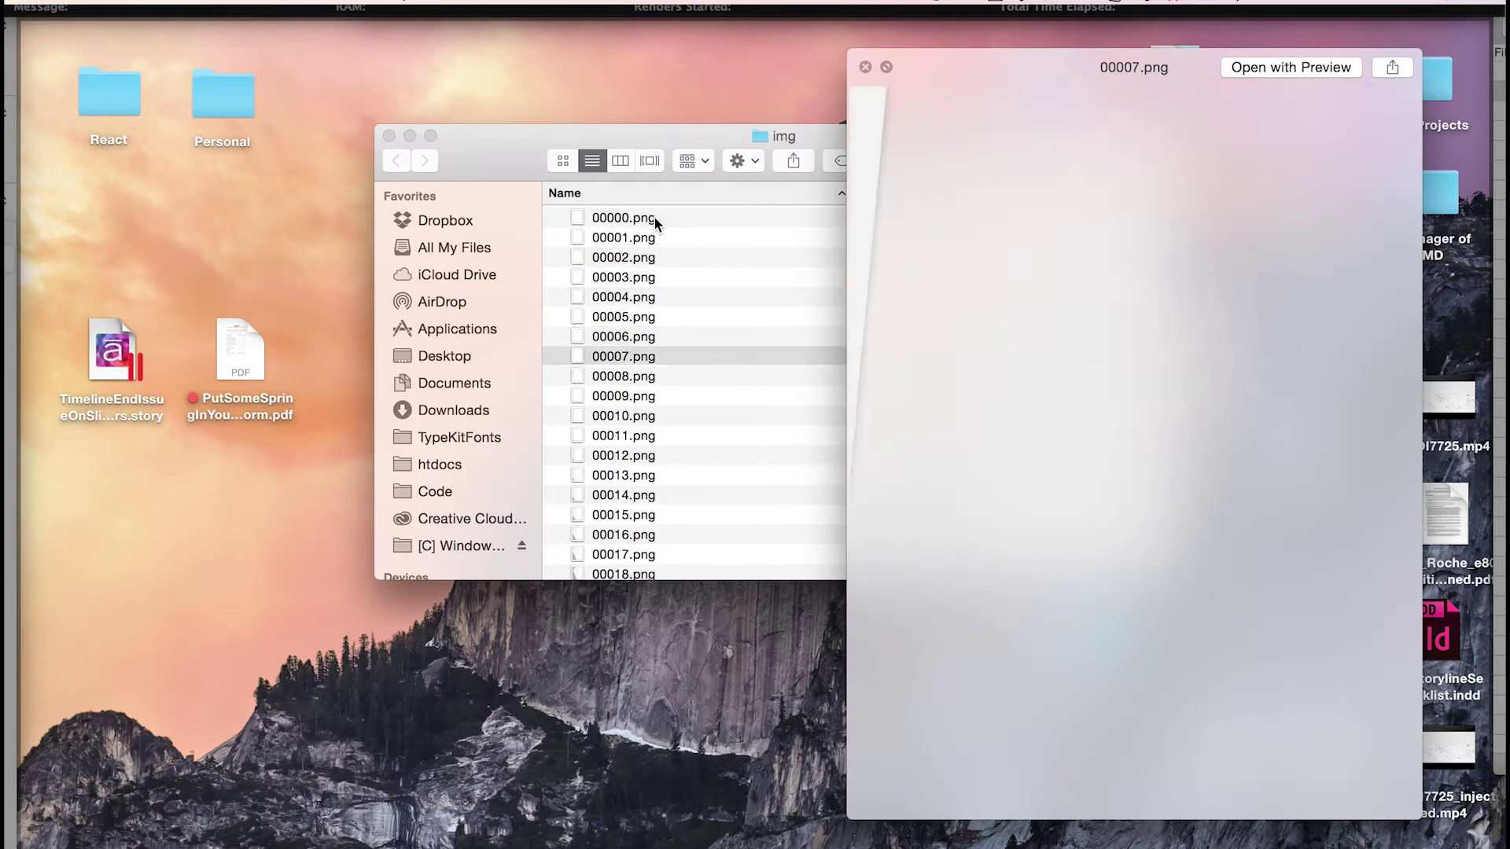
{"action": "key", "text": "Down"}
{"action": "key", "text": "Down"}
{"action": "key", "text": "Down"}
{"action": "key", "text": "Down"}
{"action": "key", "text": "Down"}
{"action": "key", "text": "Down"}
{"action": "key", "text": "Down"}
{"action": "key", "text": "Down"}
{"action": "key", "text": "Down"}
{"action": "key", "text": "Down"}
{"action": "key", "text": "Down"}
{"action": "key", "text": "Down"}
{"action": "key", "text": "Down"}
{"action": "key", "text": "Down"}
{"action": "key", "text": "Down"}
{"action": "key", "text": "Down"}
{"action": "key", "text": "Down"}
{"action": "key", "text": "Down"}
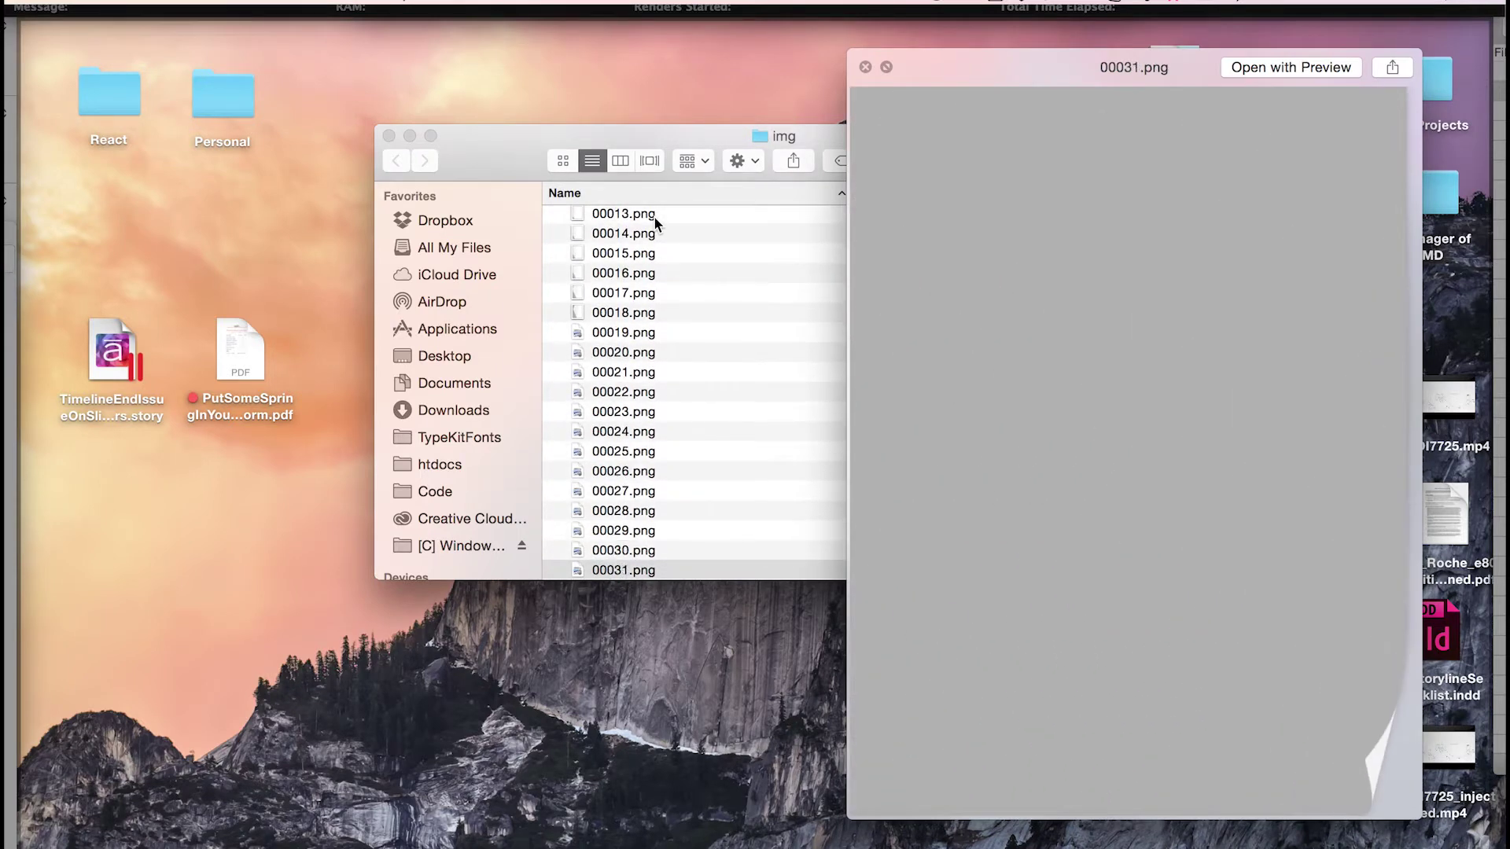
{"action": "key", "text": "space"}
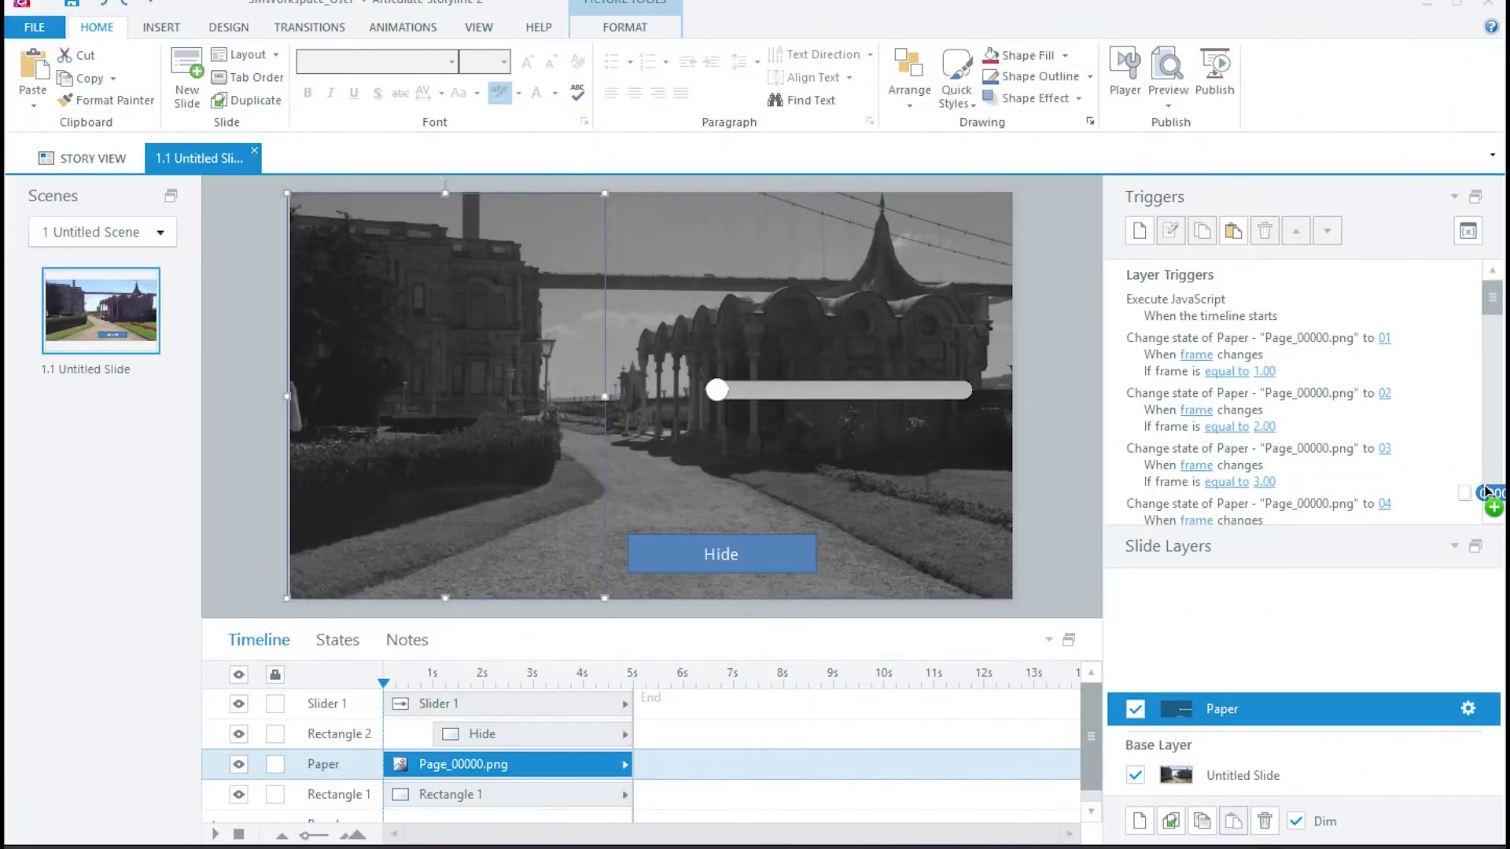
Switch to Storyline, place 00000.png over the right half of the slide on the Paper layer and show its states.
{"action": "key", "text": "ctrl+v"}
{"action": "left_click_drag", "start_coordinate": [814, 324], "coordinate": [883, 336]}
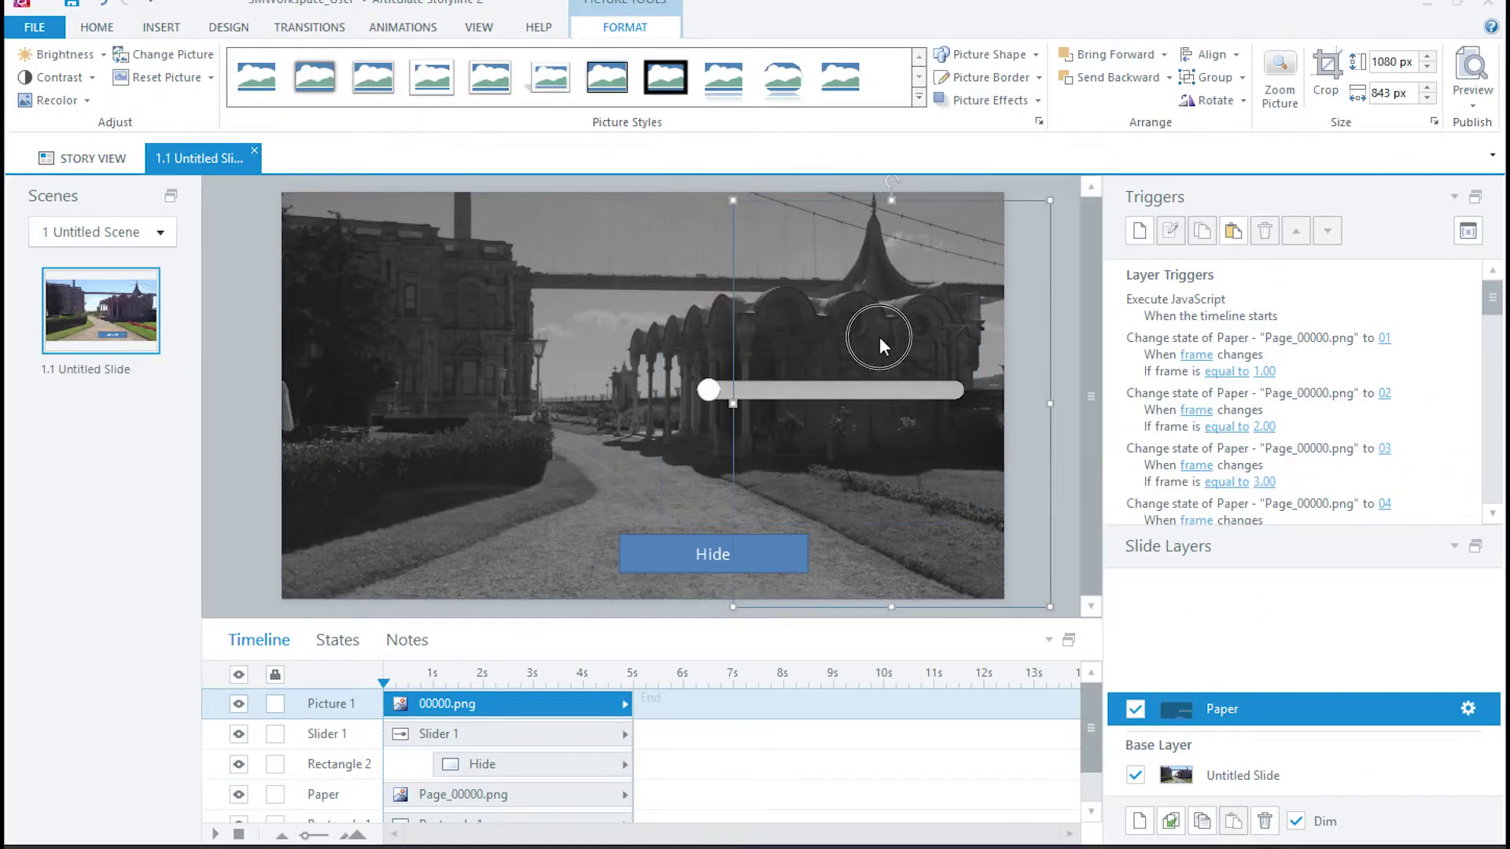
{"action": "left_click", "coordinate": [337, 640]}
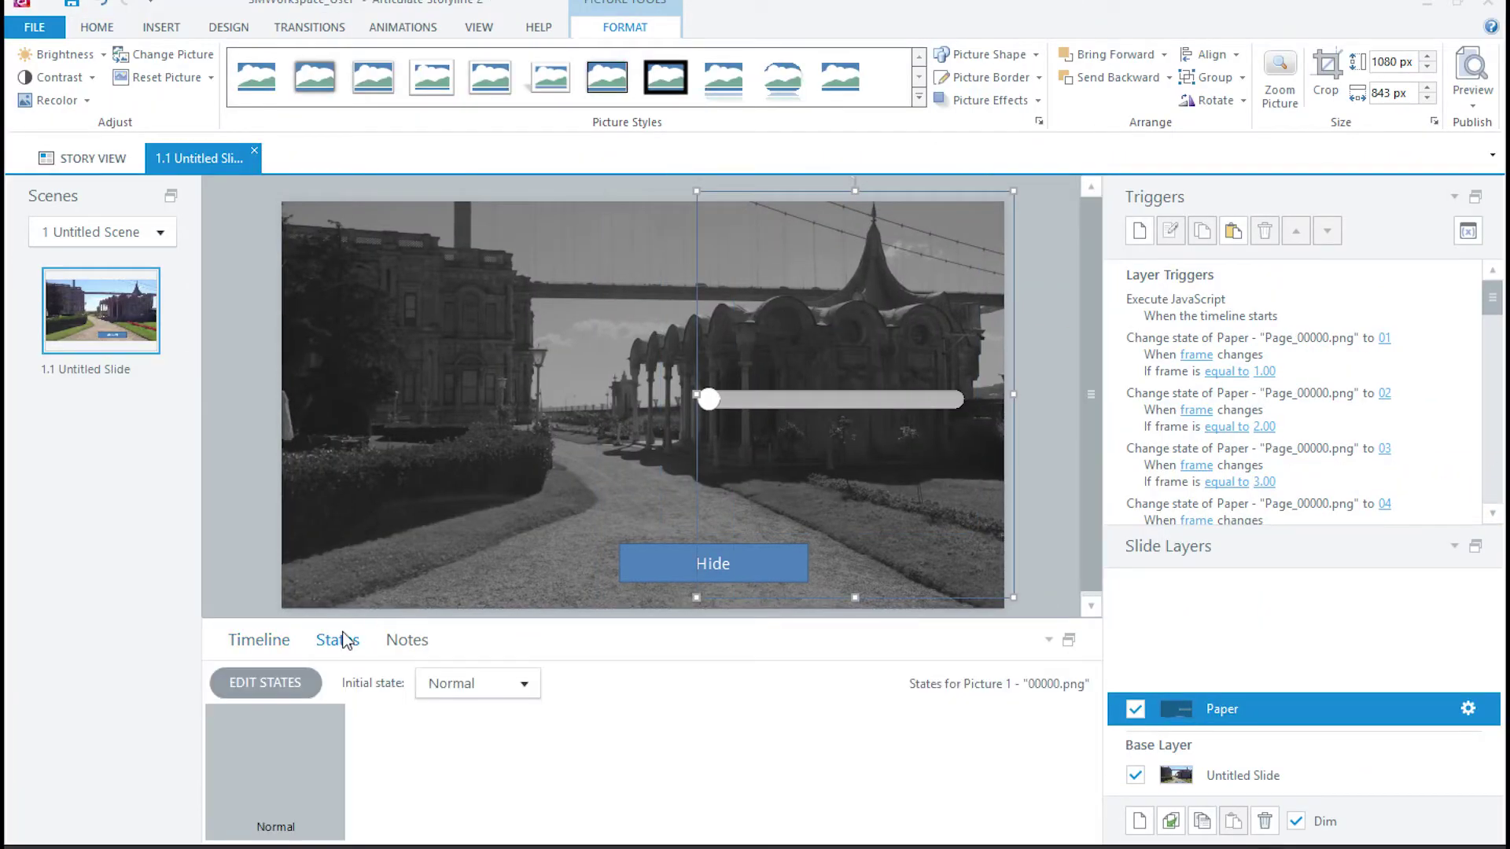
{"action": "left_click", "coordinate": [802, 492]}
Open the states of the Paper picture Page_00000.png for editing and review each one from 01 to 33.
{"action": "left_click", "coordinate": [278, 690]}
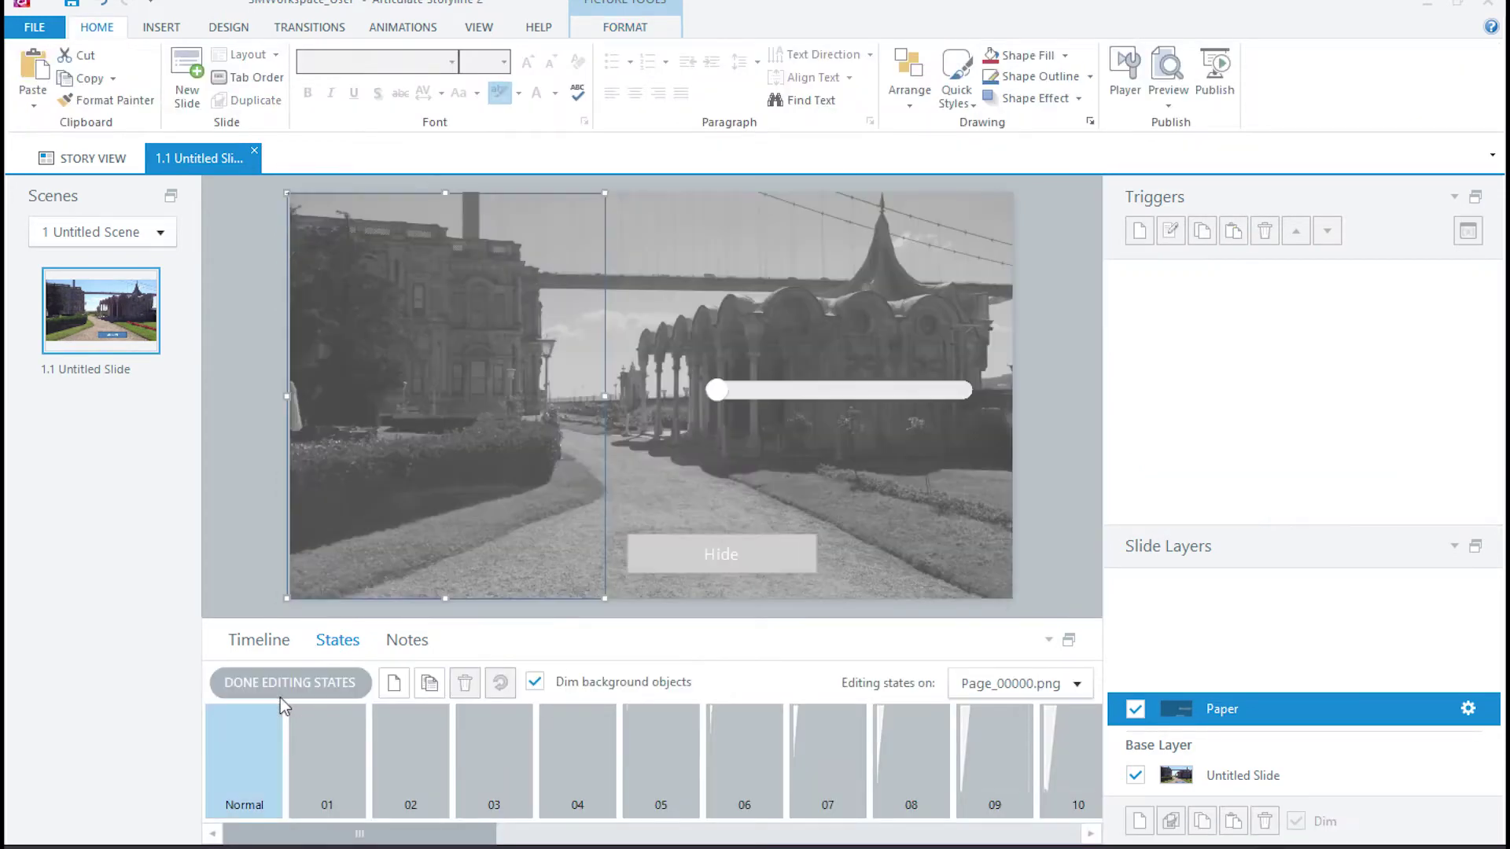
{"action": "left_click", "coordinate": [326, 769]}
{"action": "key", "text": "Right"}
{"action": "key", "text": "Right"}
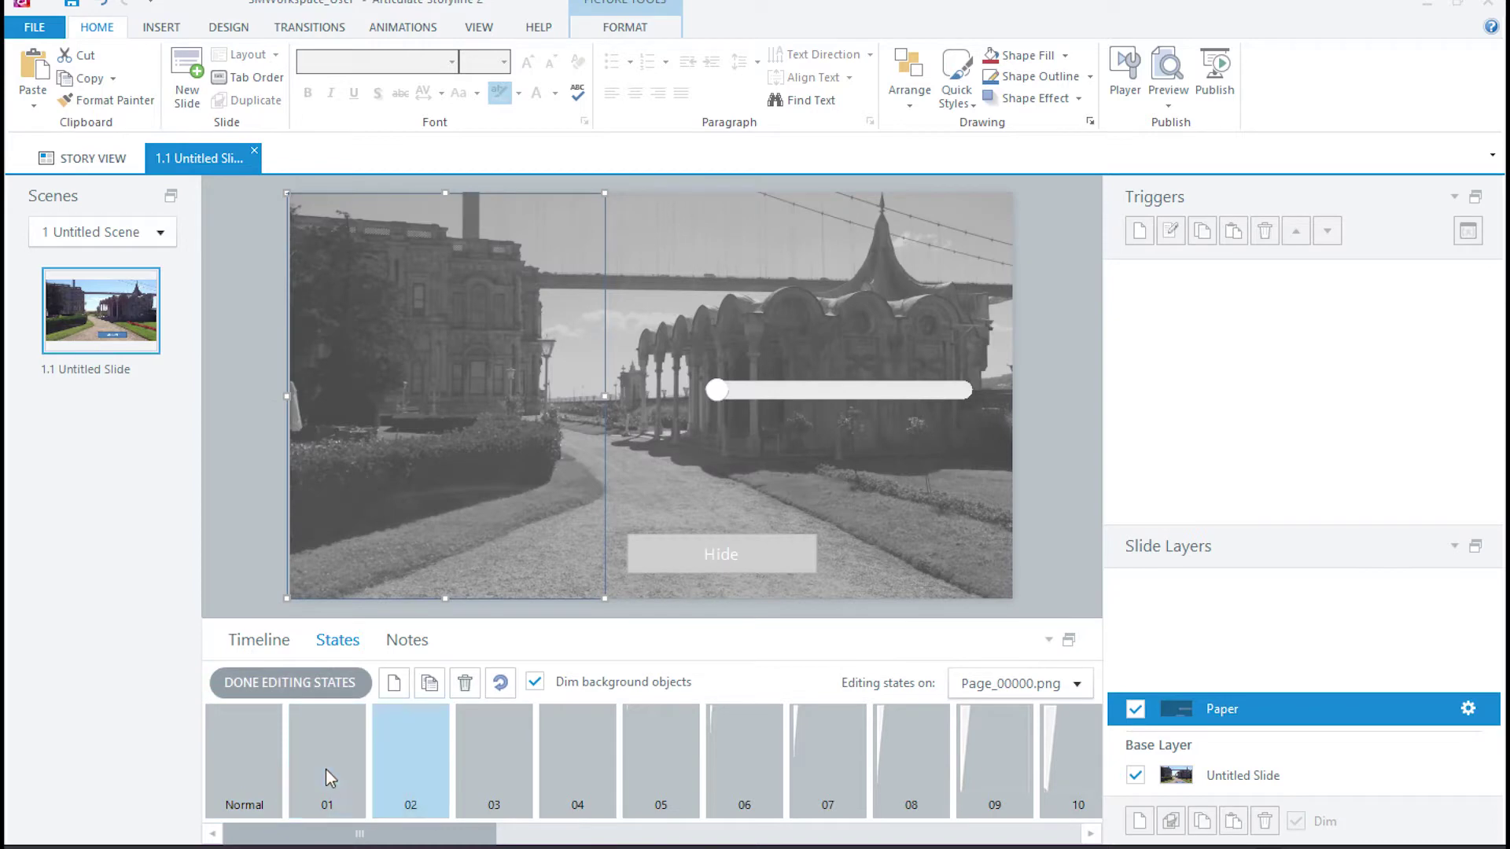
{"action": "key", "text": "Right"}
{"action": "key", "text": "Right"}
{"action": "key", "text": "Right"}
{"action": "key", "text": "Right"}
{"action": "key", "text": "Right"}
{"action": "key", "text": "Right"}
{"action": "key", "text": "Right"}
{"action": "key", "text": "Right"}
{"action": "key", "text": "Right"}
{"action": "key", "text": "Right"}
{"action": "key", "text": "Right"}
{"action": "key", "text": "Right"}
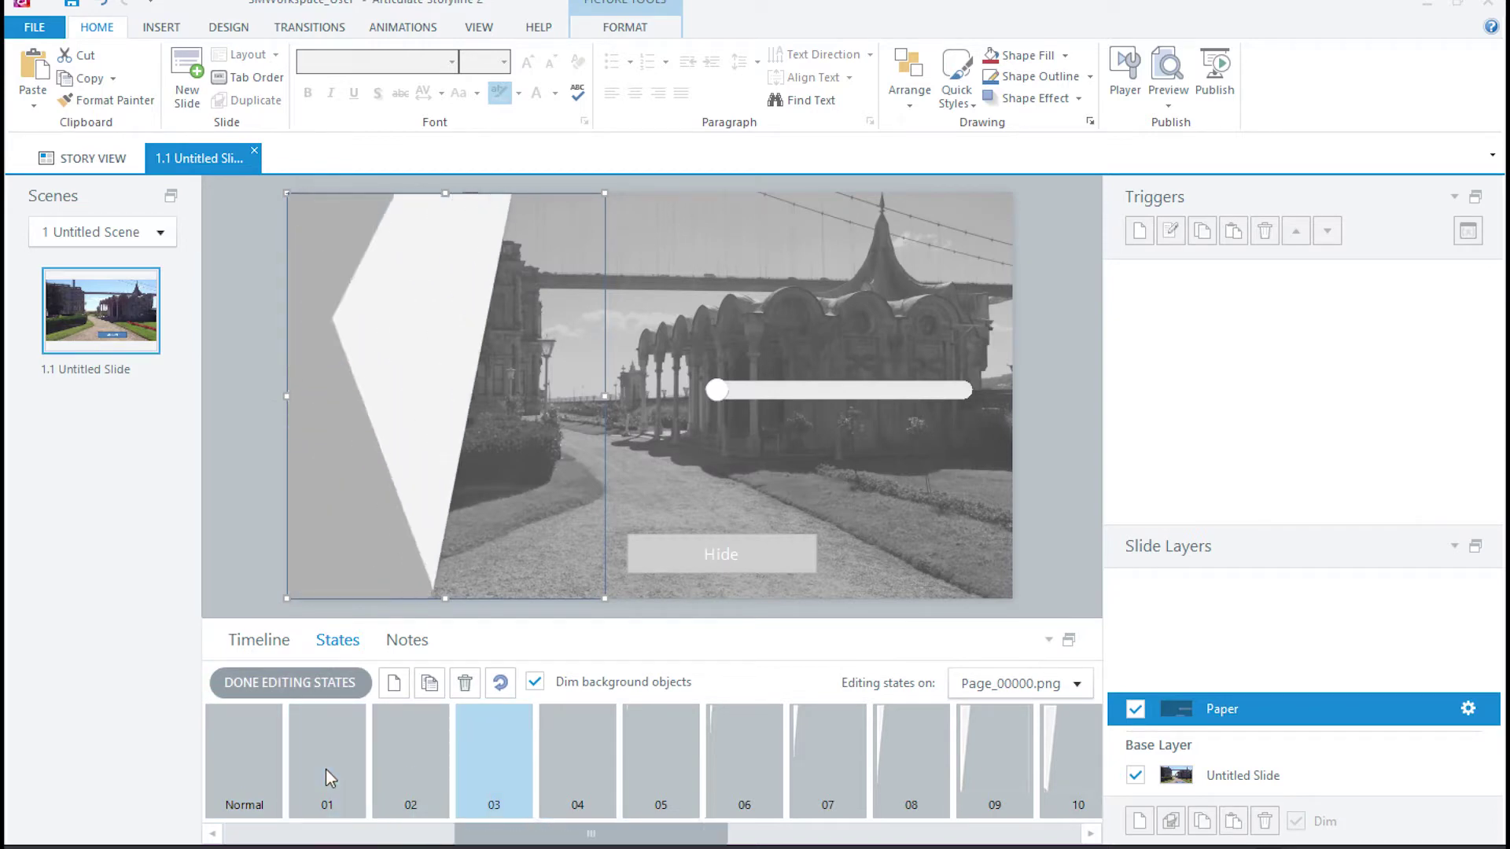
{"action": "key", "text": "Right"}
{"action": "key", "text": "Right"}
{"action": "key", "text": "Right"}
{"action": "key", "text": "Right"}
{"action": "key", "text": "Right"}
{"action": "key", "text": "Right"}
{"action": "key", "text": "Right"}
{"action": "key", "text": "Right"}
{"action": "key", "text": "Right"}
{"action": "key", "text": "Right"}
{"action": "key", "text": "Right"}
{"action": "key", "text": "Right"}
{"action": "key", "text": "Right"}
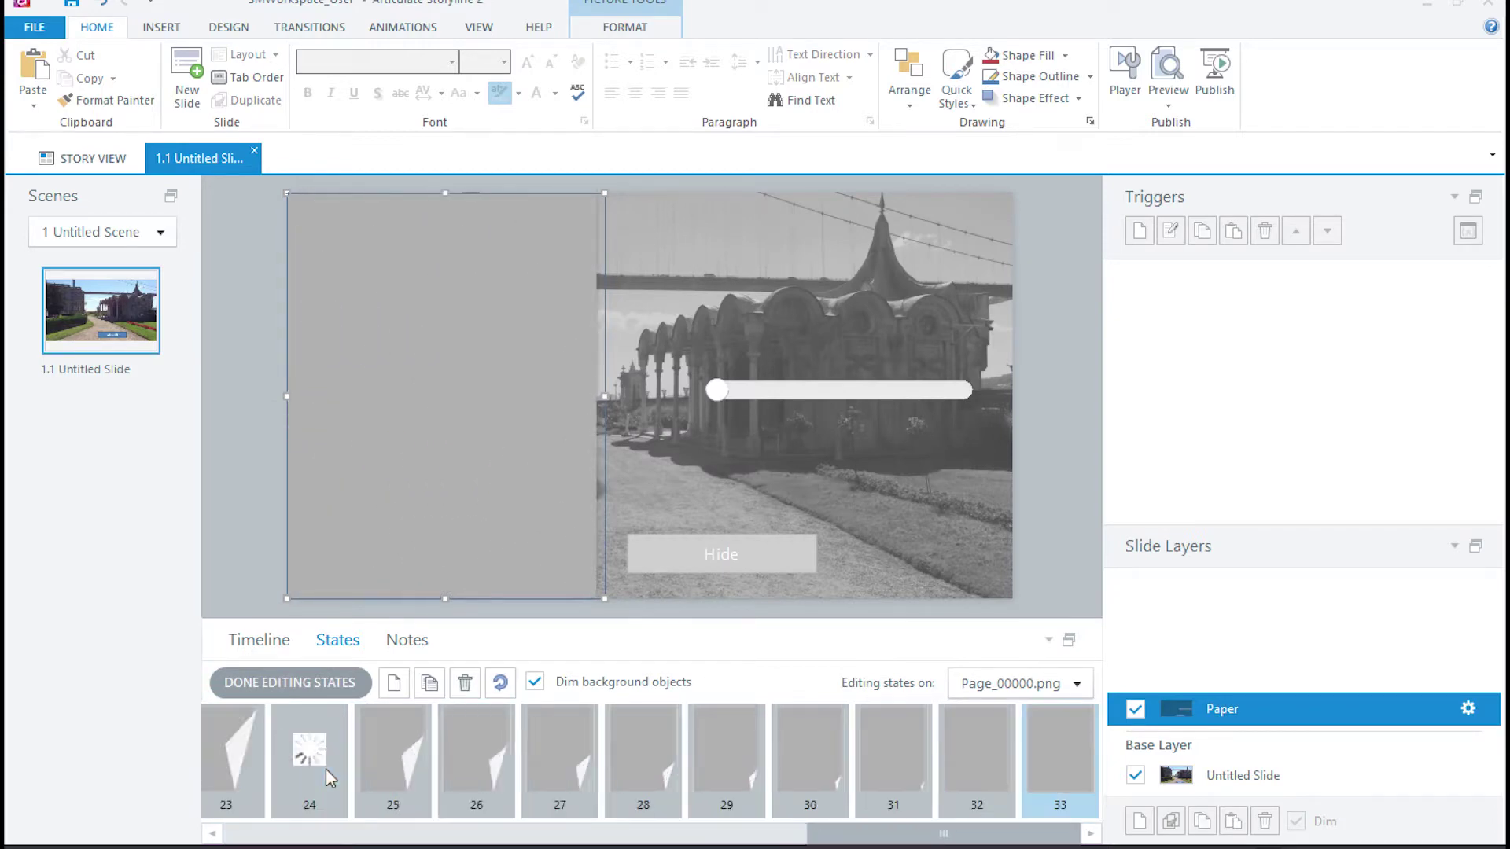
Step backwards through the Paper picture's states from 33 to Normal to examine the unfolding frames in reverse.
{"action": "key", "text": "Left"}
{"action": "key", "text": "Left"}
{"action": "key", "text": "Left"}
{"action": "key", "text": "Left"}
{"action": "key", "text": "Left"}
{"action": "key", "text": "Left"}
{"action": "key", "text": "Left"}
{"action": "key", "text": "Left"}
{"action": "key", "text": "Left"}
{"action": "key", "text": "Left"}
{"action": "key", "text": "Left"}
{"action": "key", "text": "Left"}
{"action": "key", "text": "Left"}
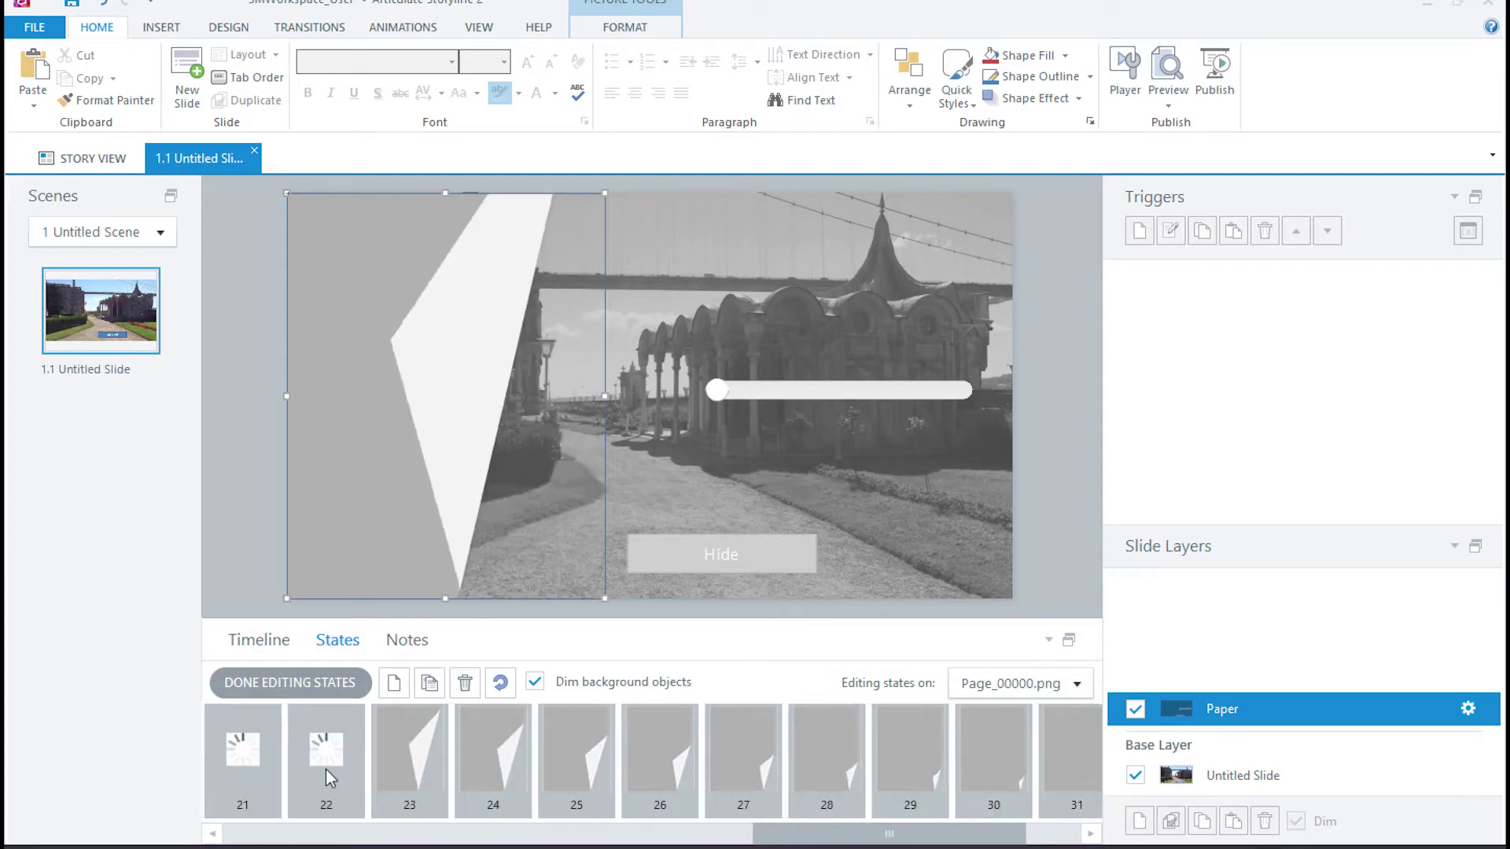
{"action": "key", "text": "Left"}
{"action": "key", "text": "Left"}
{"action": "key", "text": "Left"}
{"action": "key", "text": "Left"}
{"action": "key", "text": "Left"}
{"action": "key", "text": "Left"}
{"action": "key", "text": "Left"}
{"action": "key", "text": "Left"}
{"action": "key", "text": "Left"}
{"action": "key", "text": "Left"}
{"action": "key", "text": "Left"}
{"action": "key", "text": "Left"}
{"action": "key", "text": "Left"}
{"action": "key", "text": "Left"}
{"action": "key", "text": "Left"}
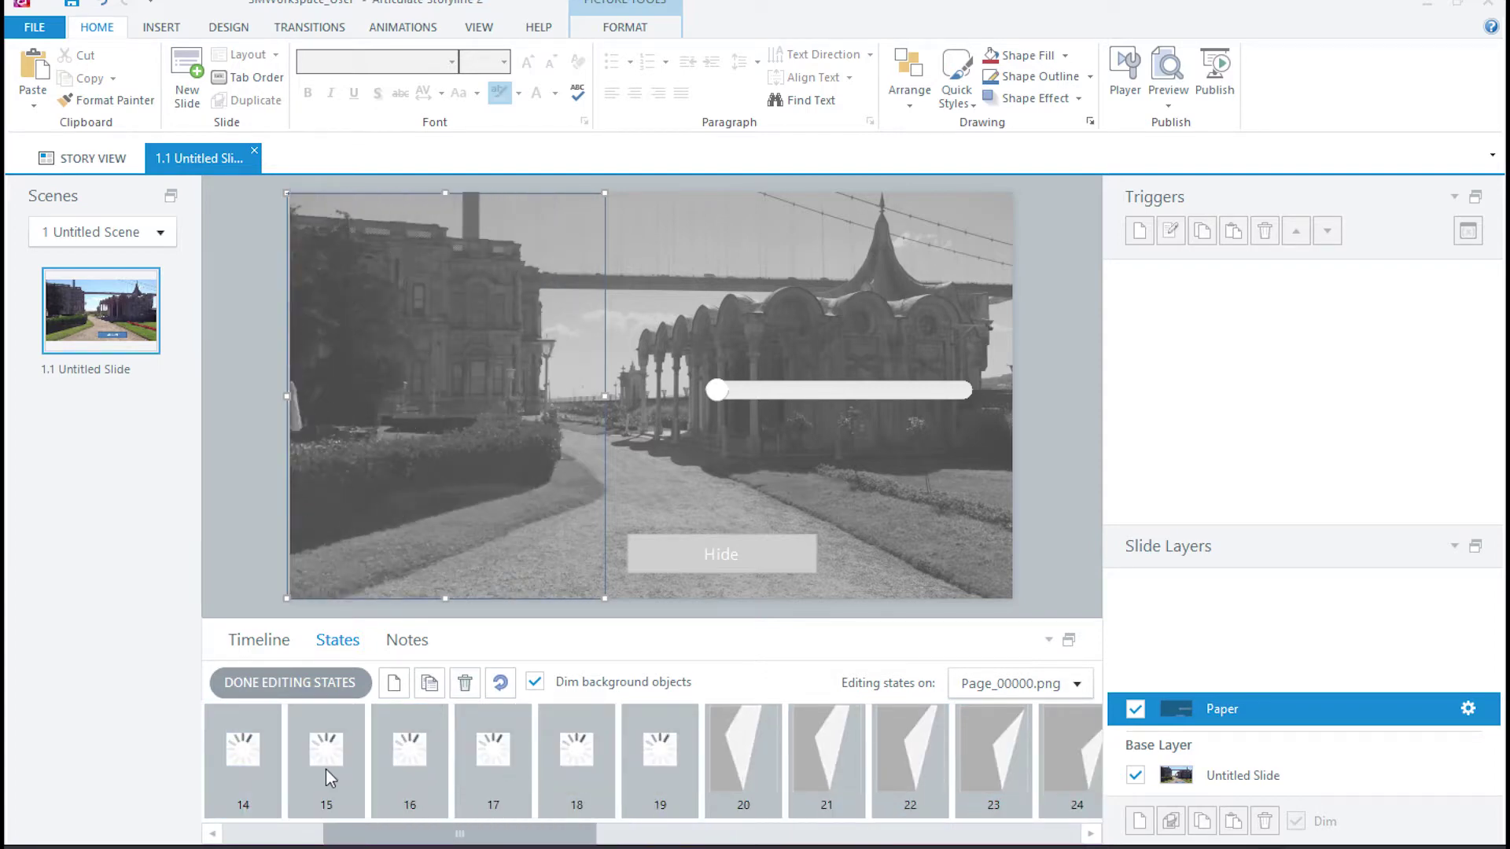
Add a state named New State to the Paper picture and set state 28's picture to Page_00028 from the pageTurn folder.
{"action": "left_click", "coordinate": [430, 682]}
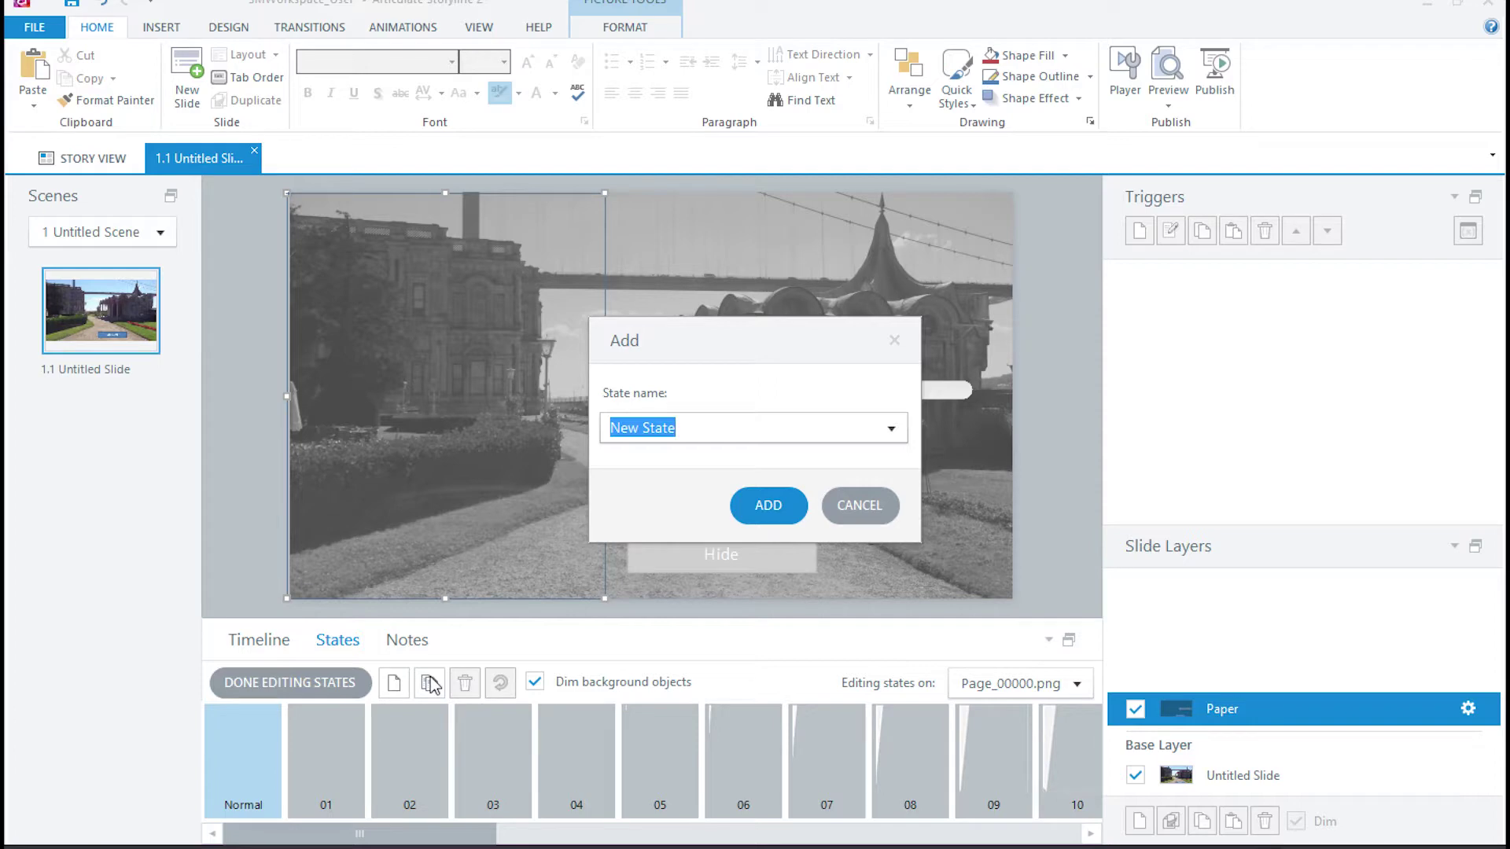
{"action": "left_click", "coordinate": [773, 506]}
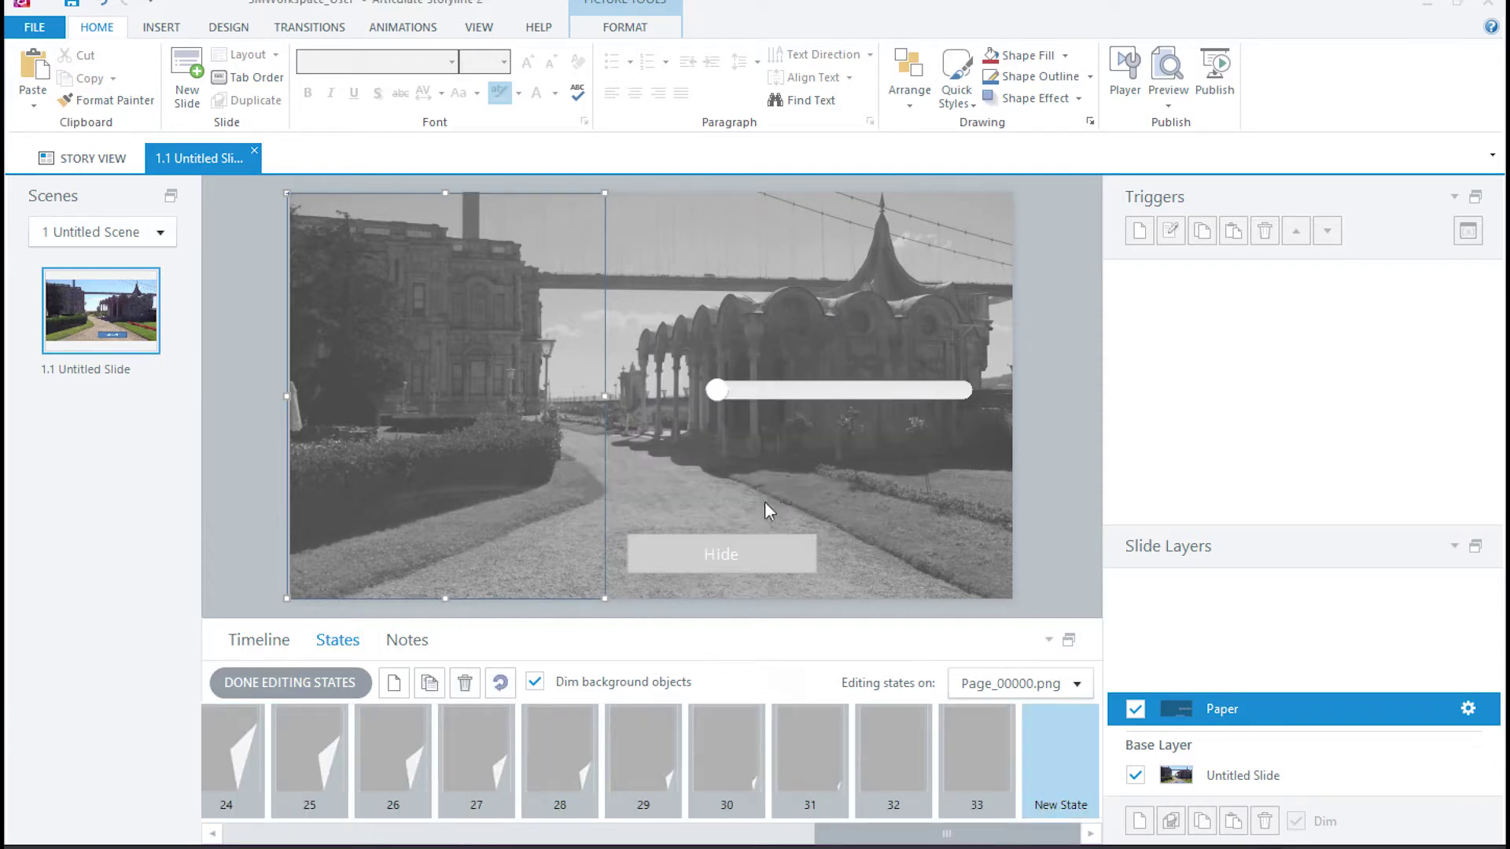
{"action": "left_click", "coordinate": [574, 780]}
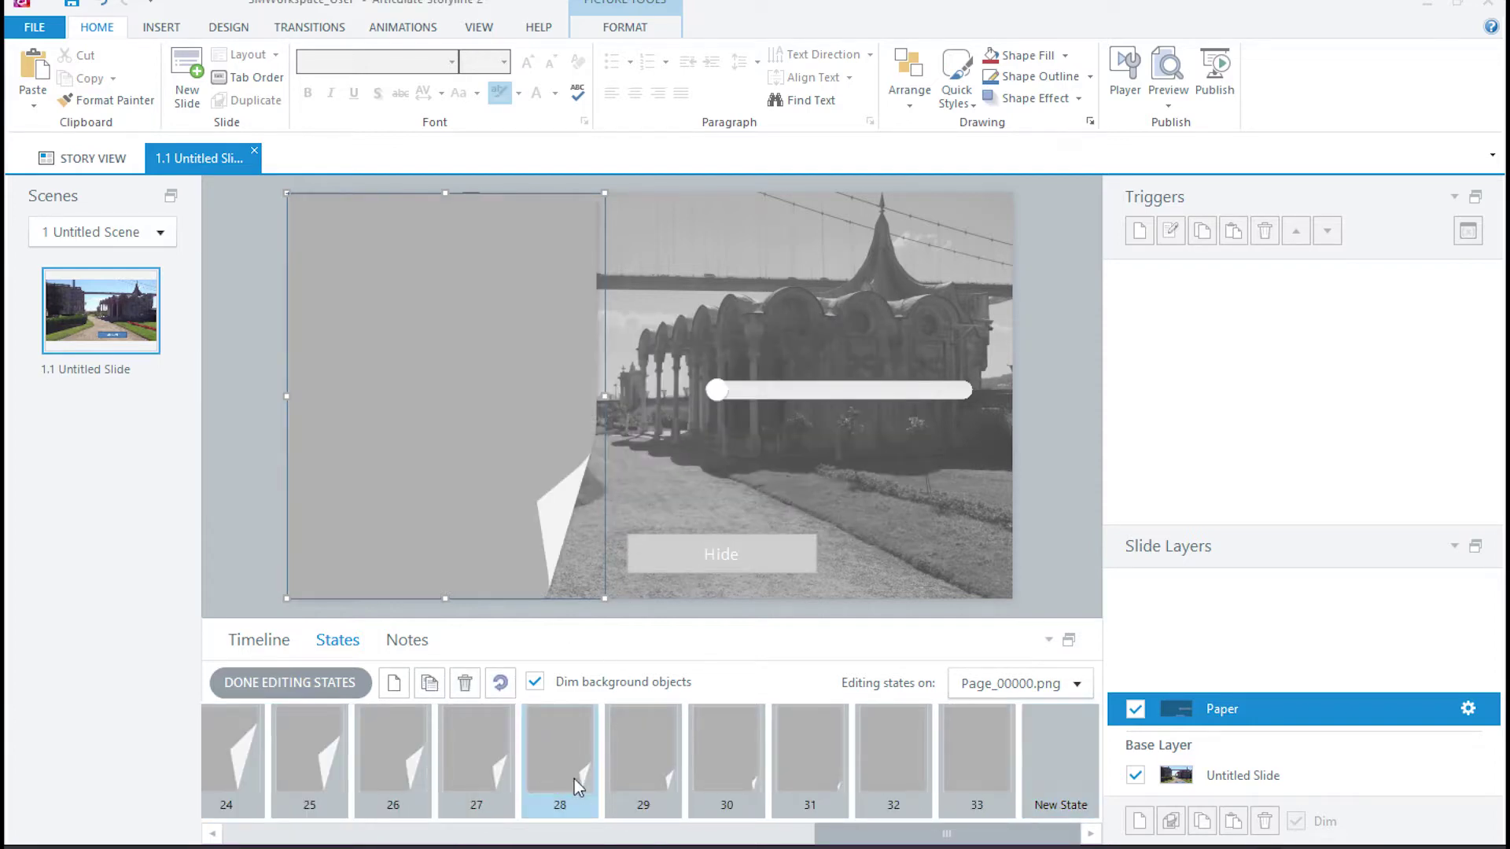
{"action": "right_click", "coordinate": [488, 432]}
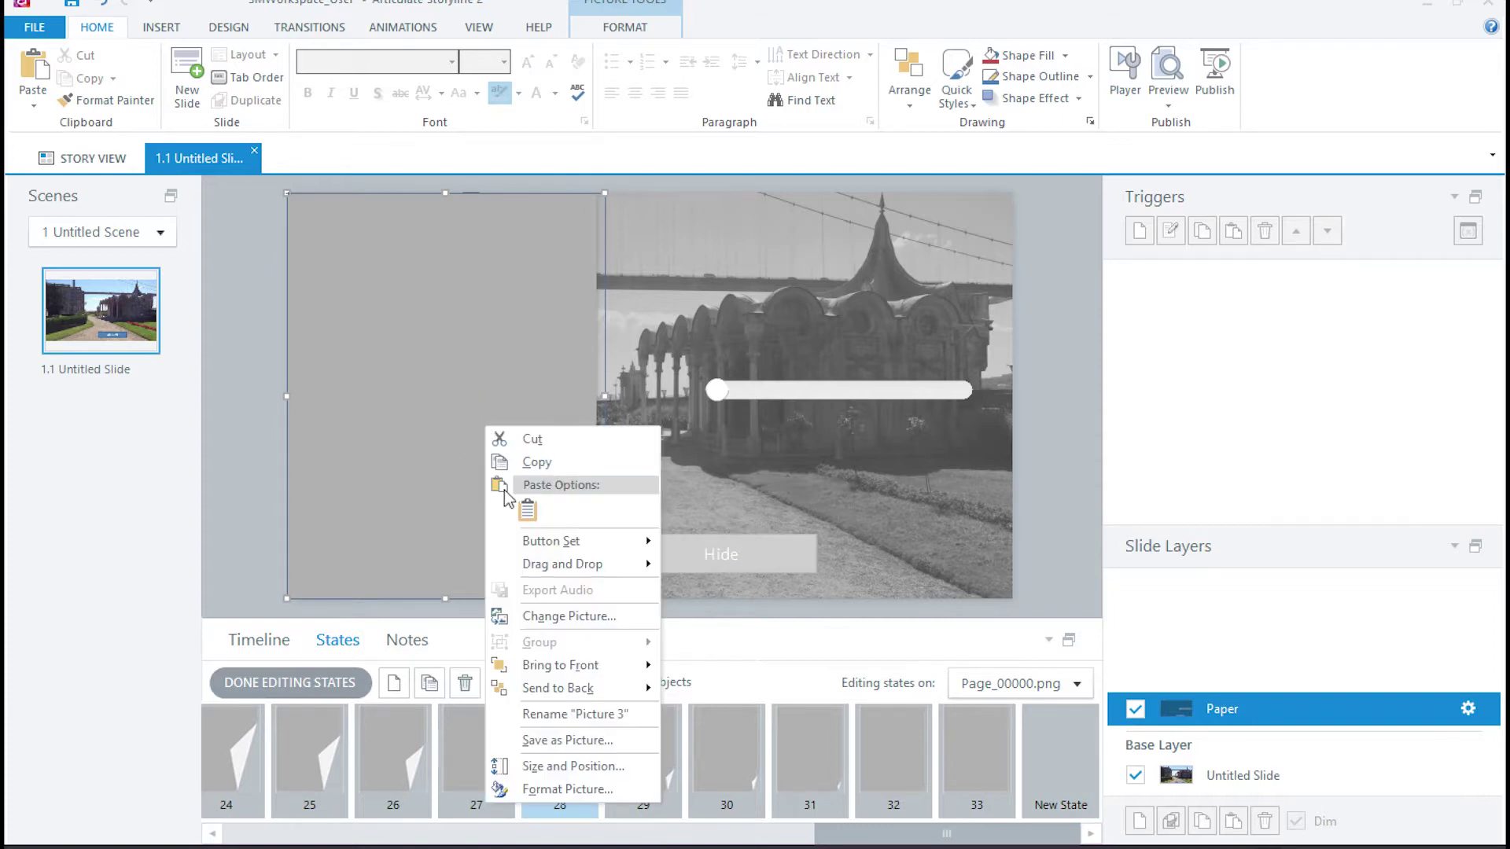
{"action": "left_click", "coordinate": [563, 612]}
{"action": "left_click_drag", "start_coordinate": [914, 132], "coordinate": [928, 236]}
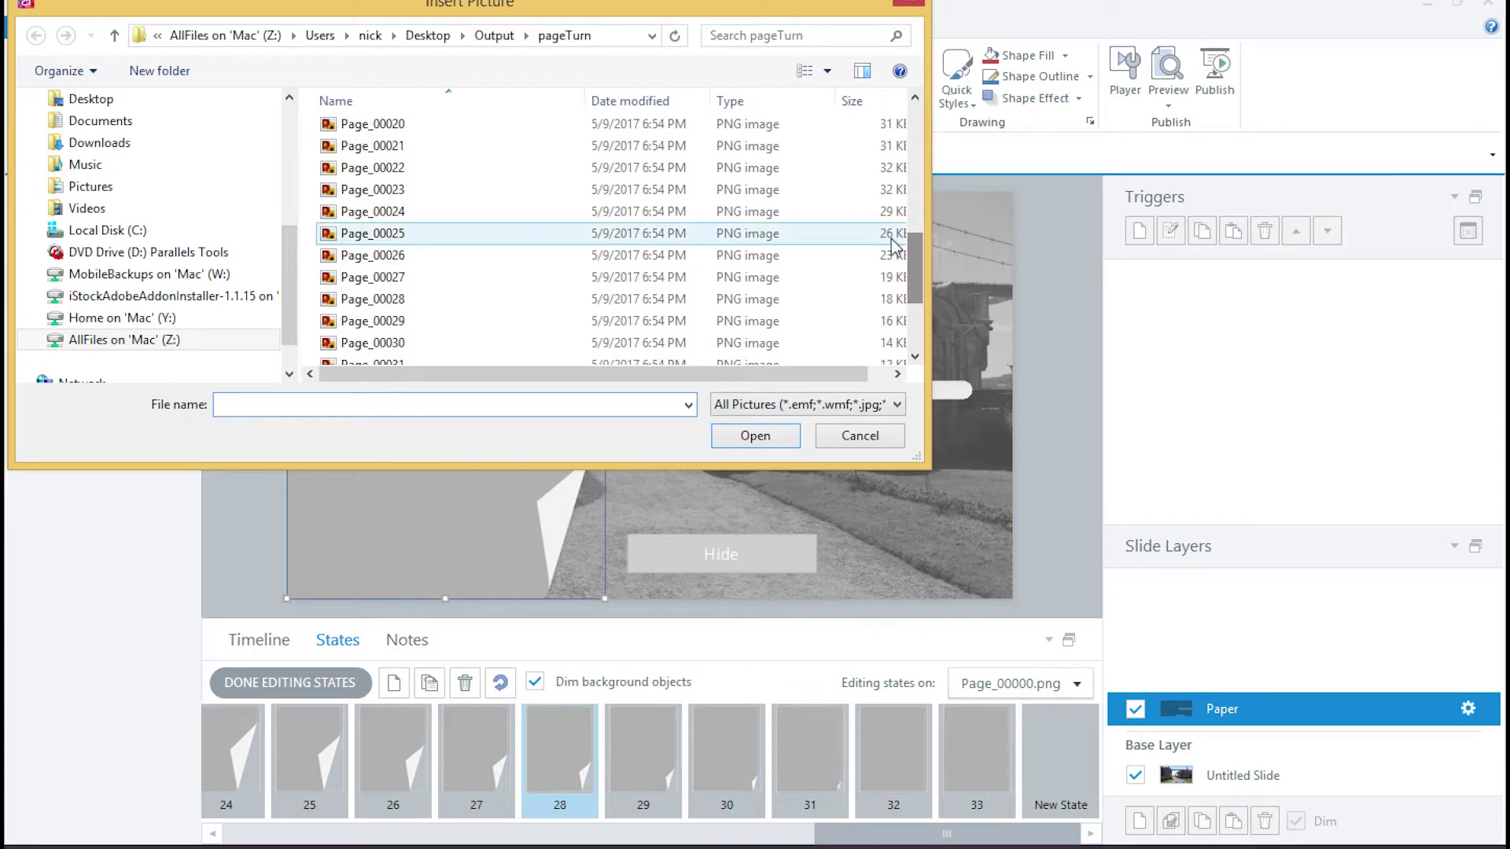
{"action": "double_click", "coordinate": [589, 304]}
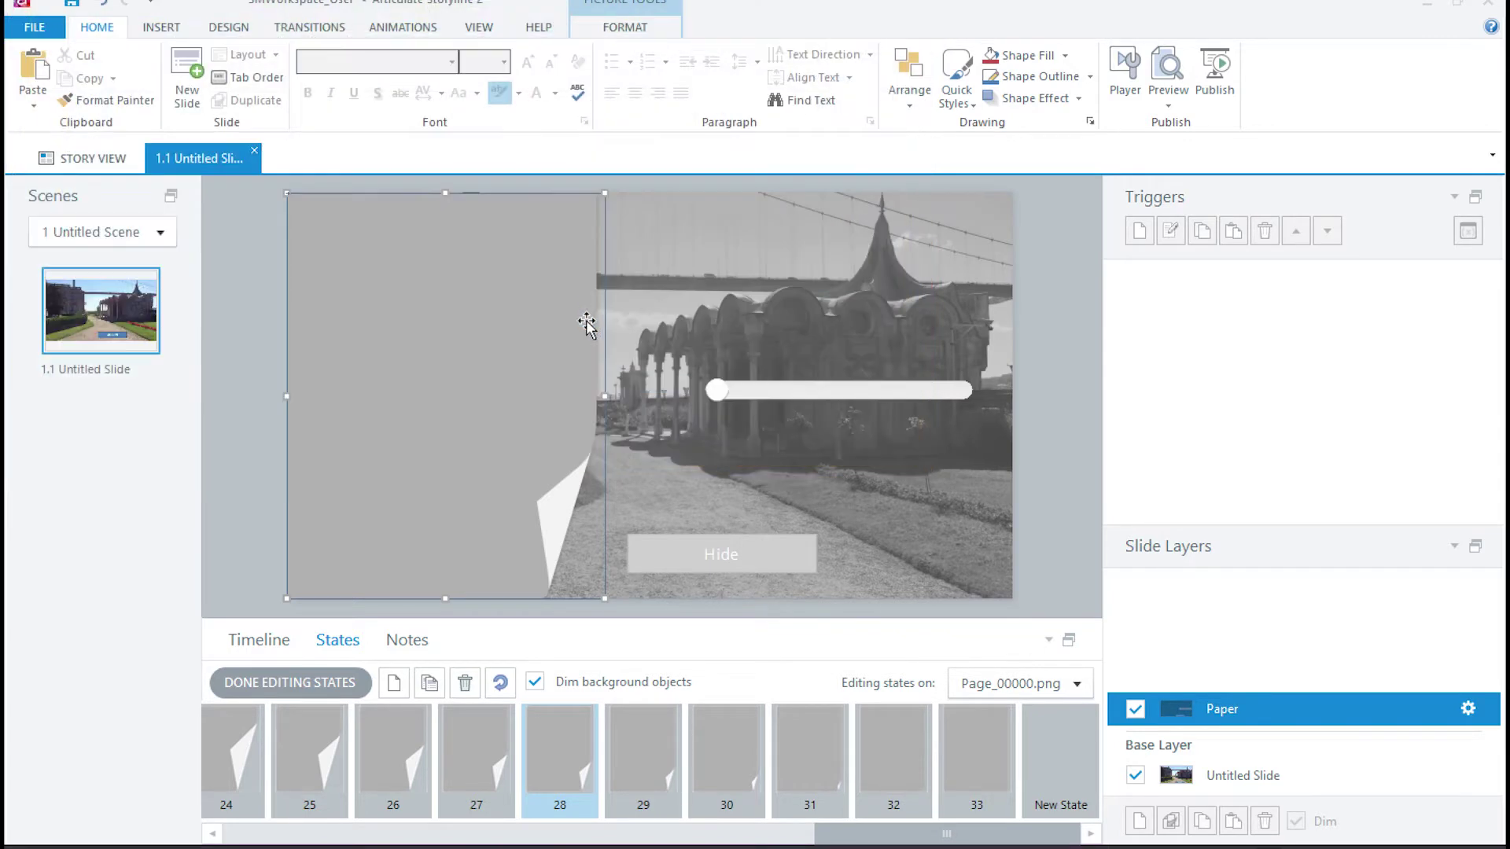
Replace the picture in state 29 with its matching page-turn frame from the pageTurn folder.
{"action": "left_click", "coordinate": [668, 759]}
{"action": "right_click", "coordinate": [482, 469]}
{"action": "left_click", "coordinate": [568, 657]}
{"action": "left_click_drag", "start_coordinate": [922, 153], "coordinate": [922, 303]}
{"action": "left_click", "coordinate": [419, 232]}
{"action": "double_click", "coordinate": [419, 234]}
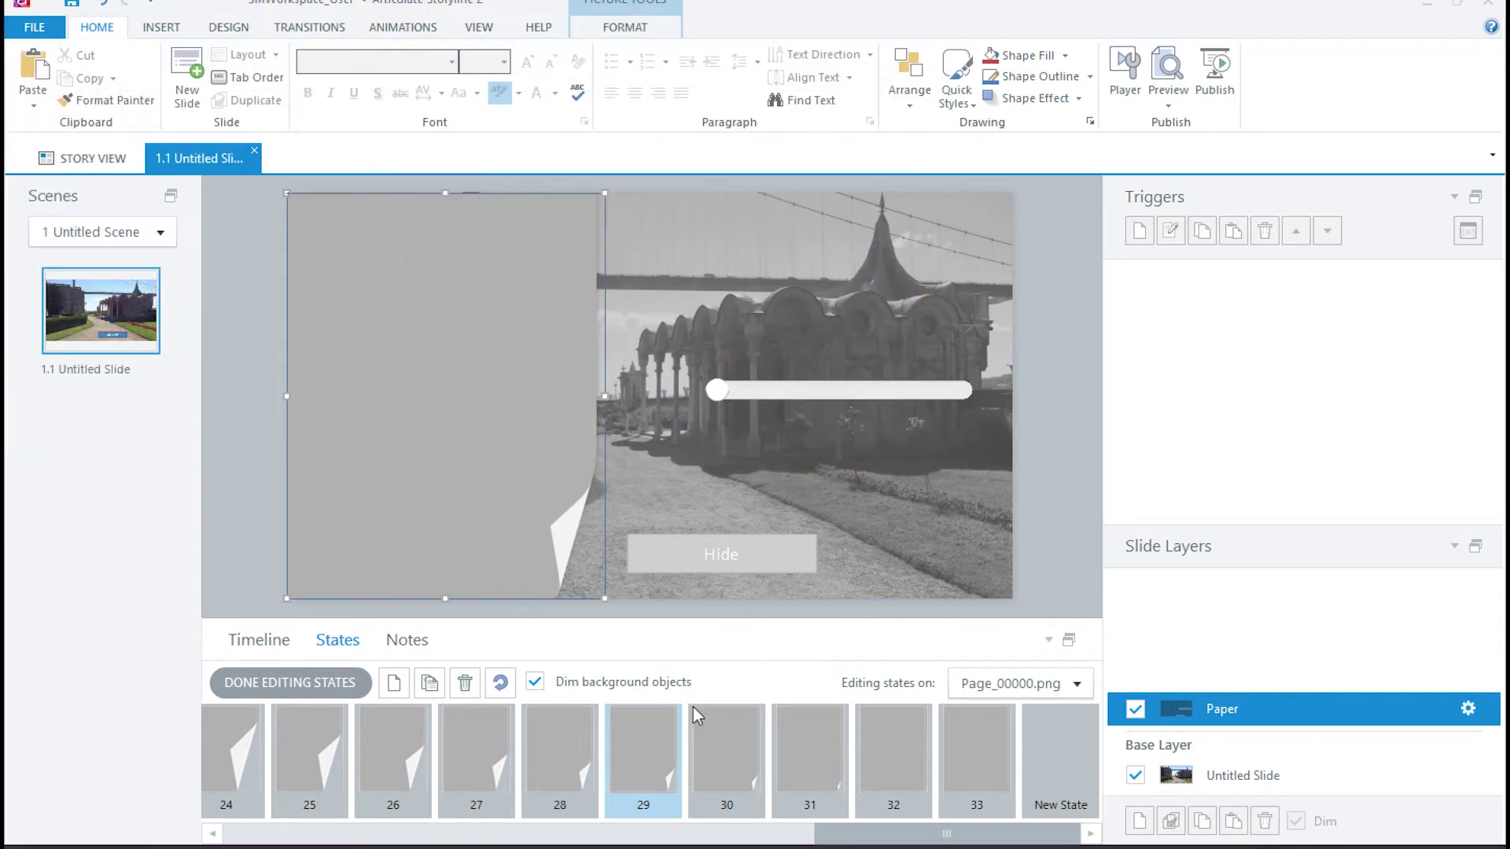
Preview the Paper picture's states outside editing mode, going forward to the late frames and back to state 03.
{"action": "left_click_drag", "start_coordinate": [894, 827], "coordinate": [772, 825]}
{"action": "left_click", "coordinate": [763, 777]}
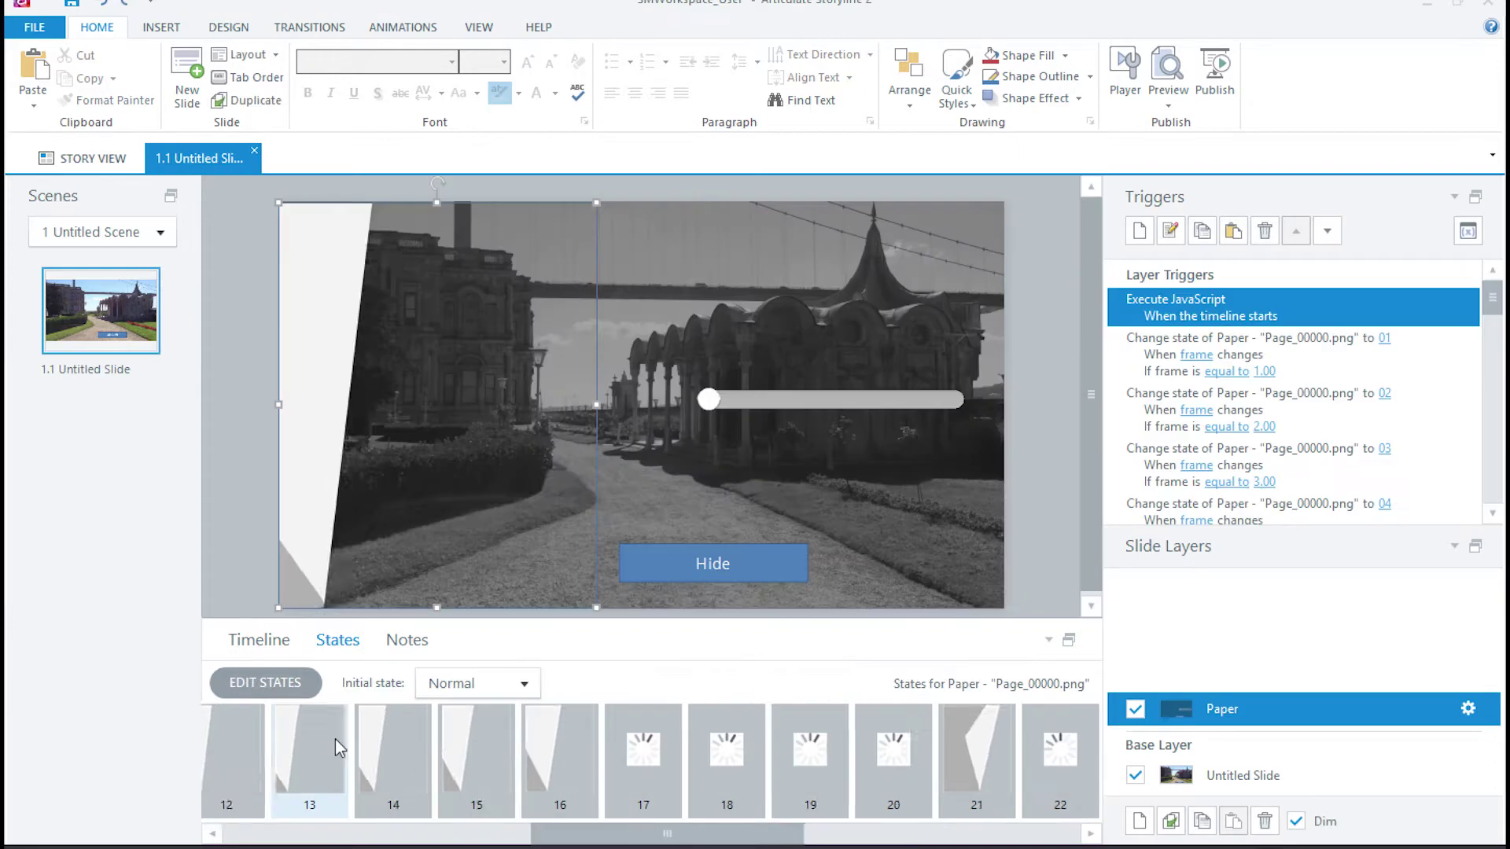
{"action": "scroll", "coordinate": [335, 740], "scroll_direction": "down", "scroll_amount": 7}
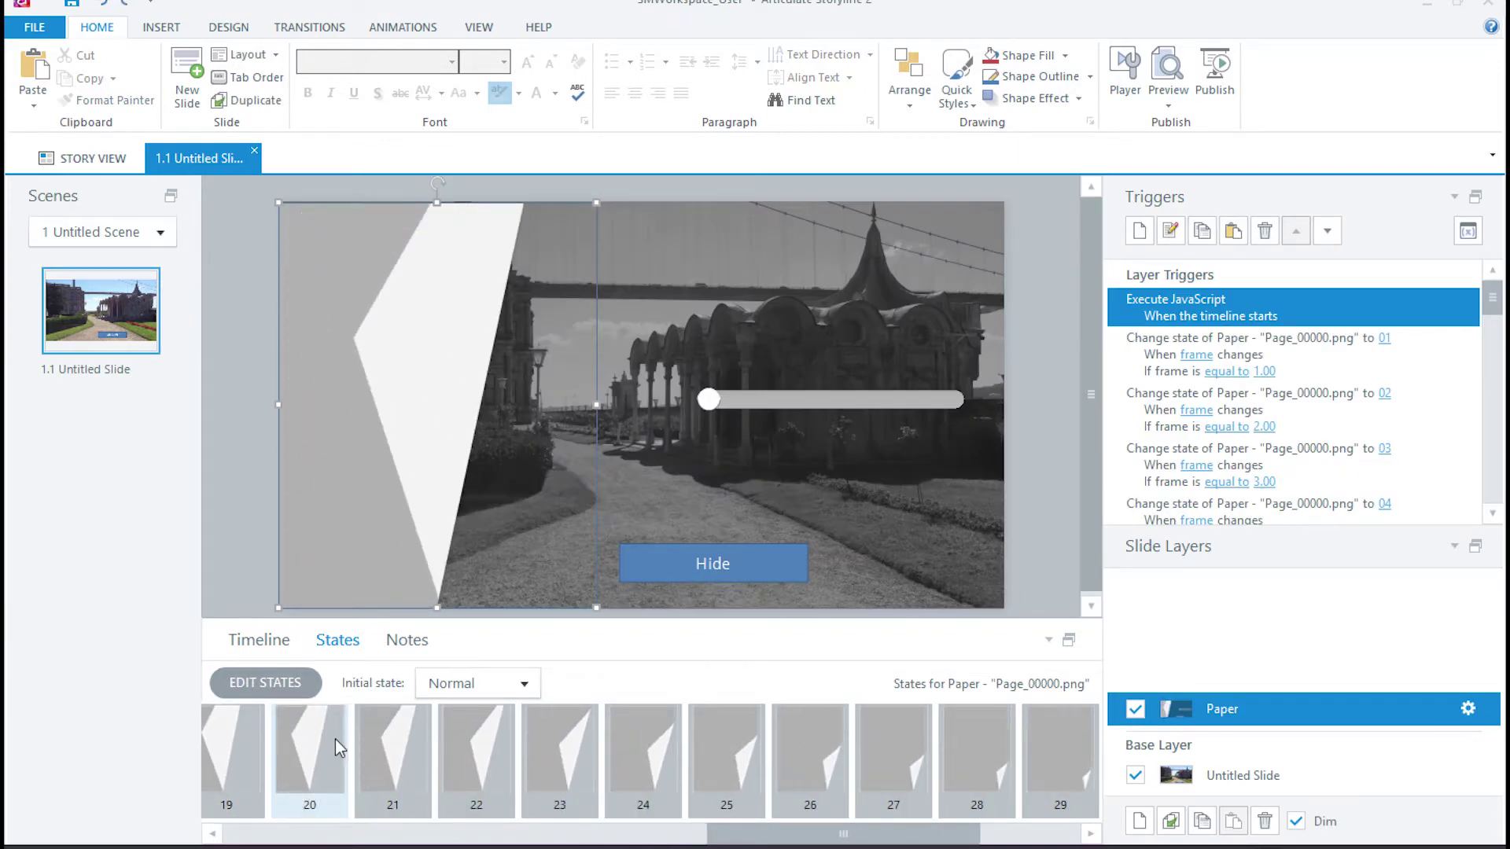
{"action": "left_click", "coordinate": [761, 834]}
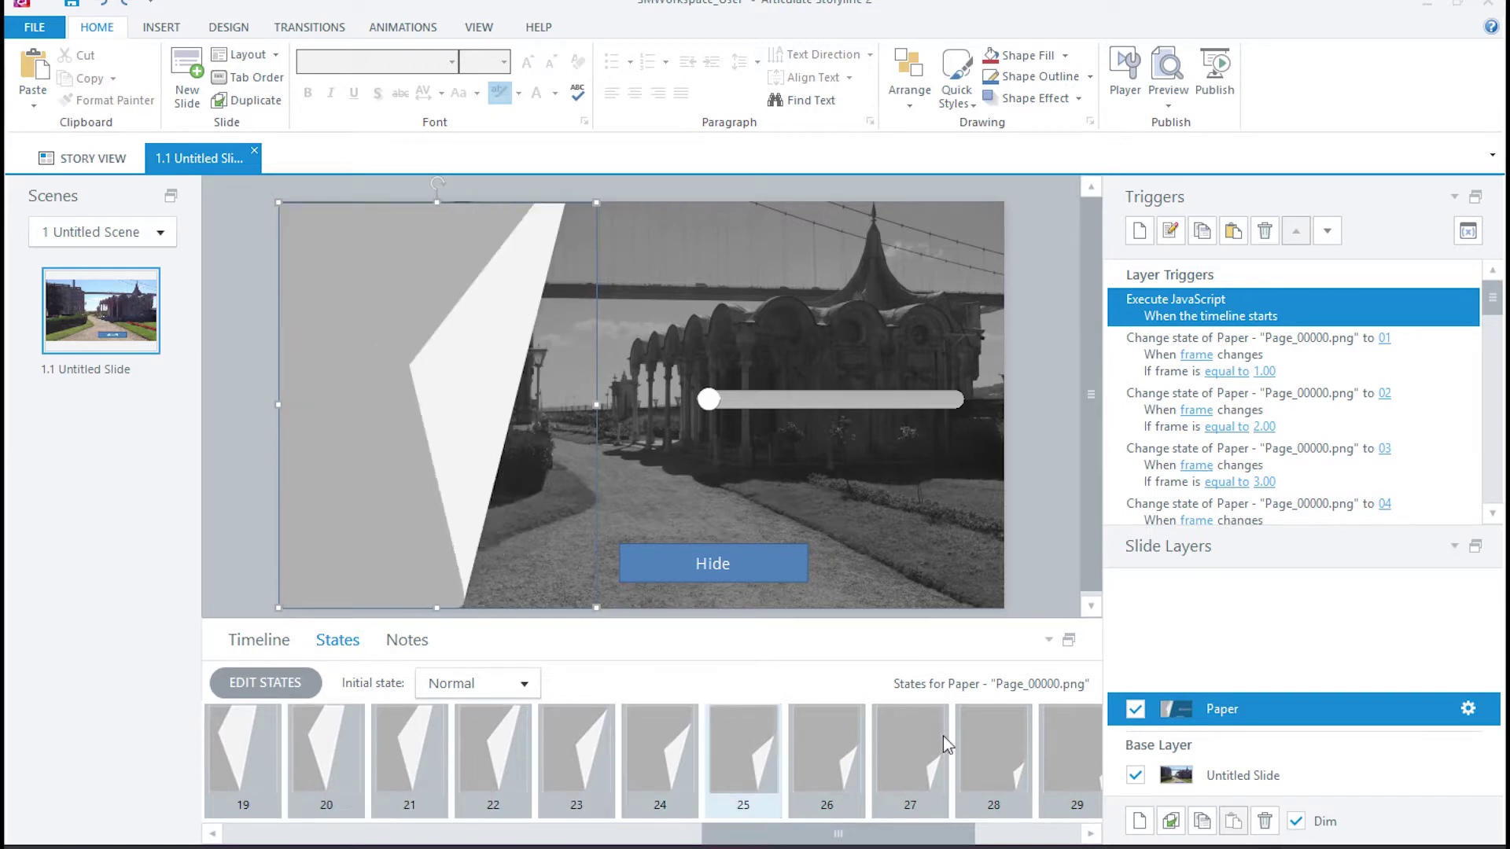
{"action": "left_click", "coordinate": [469, 835]}
{"action": "left_click_drag", "start_coordinate": [470, 835], "coordinate": [328, 834]}
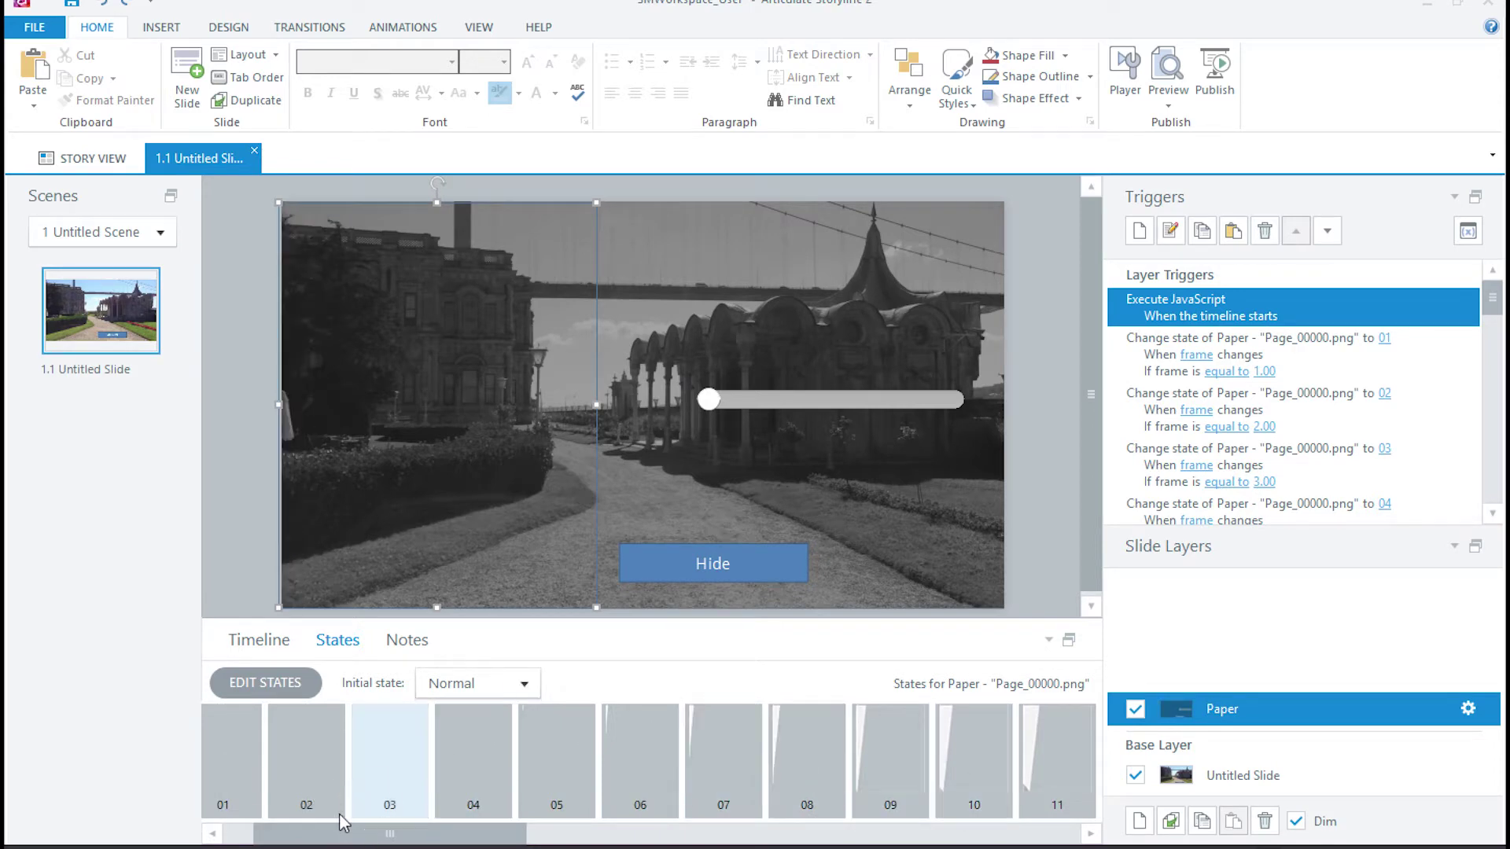
Examine the slider's variable, range and step properties and compare them with the Paper picture's list of states.
{"action": "left_click", "coordinate": [709, 400]}
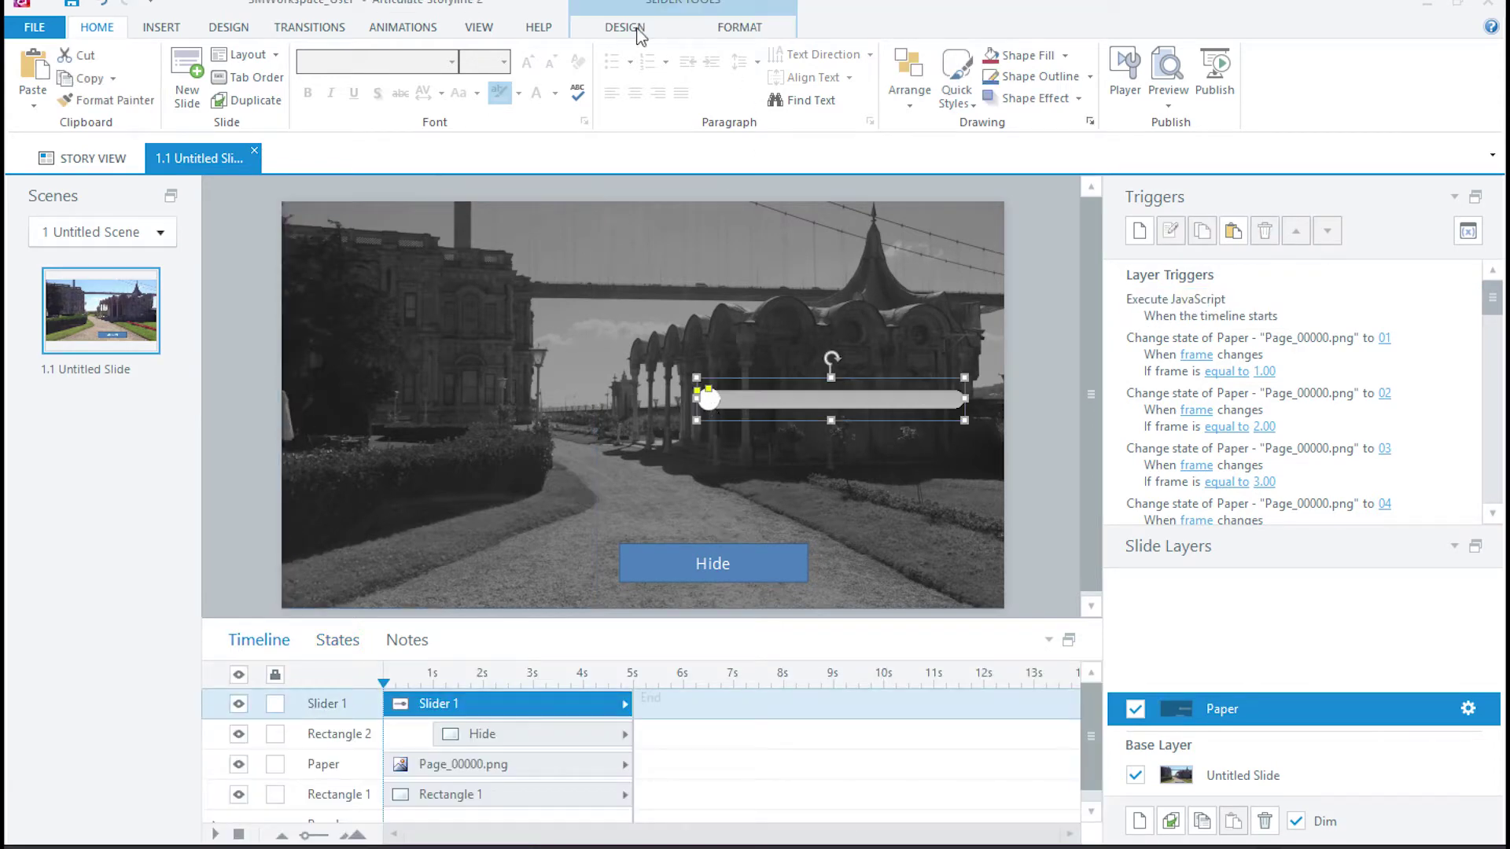
{"action": "left_click", "coordinate": [719, 12]}
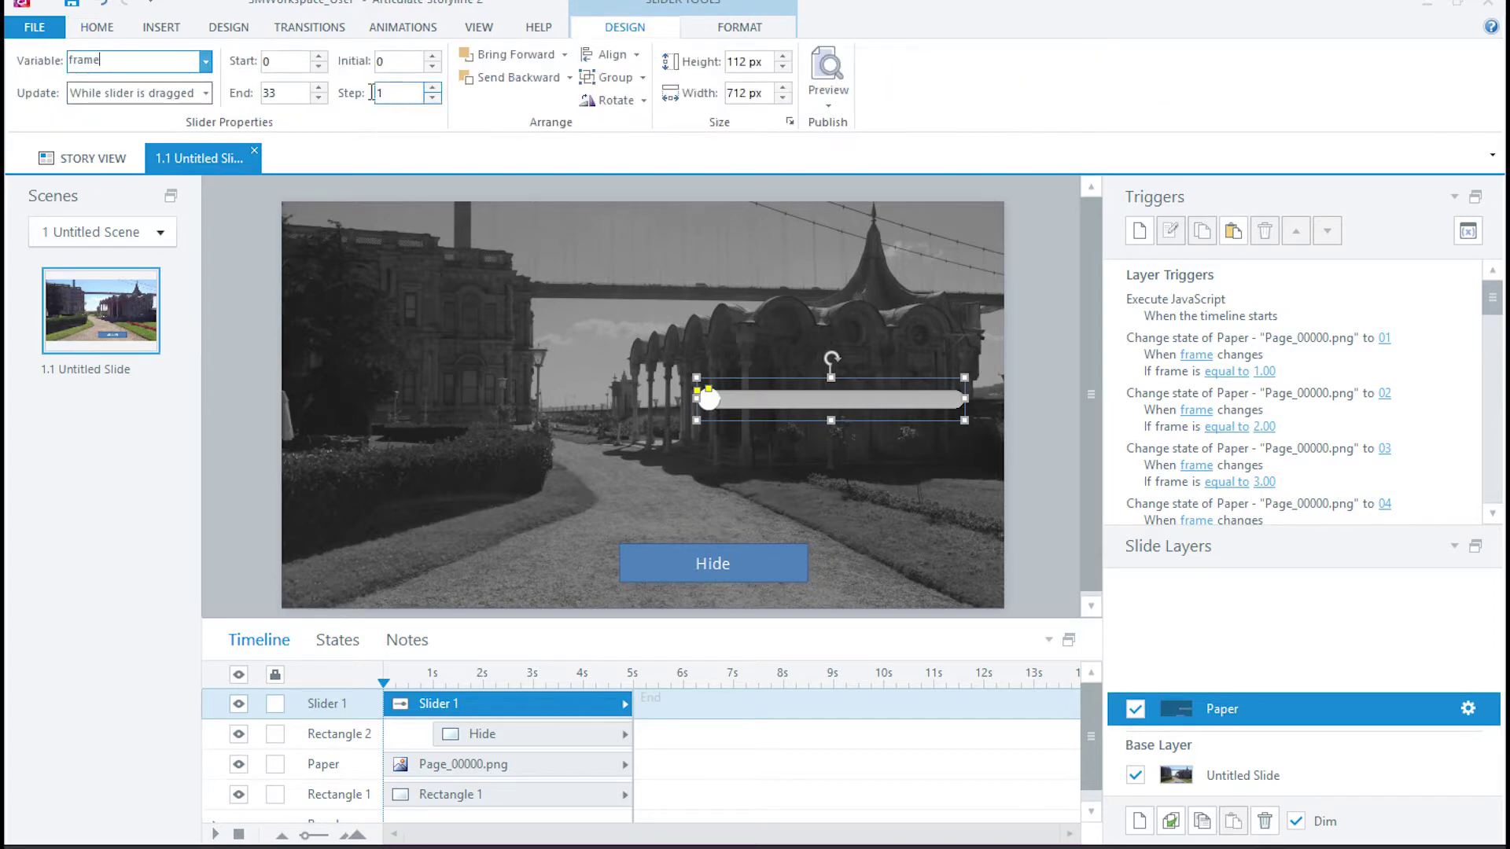
{"action": "left_click", "coordinate": [417, 560]}
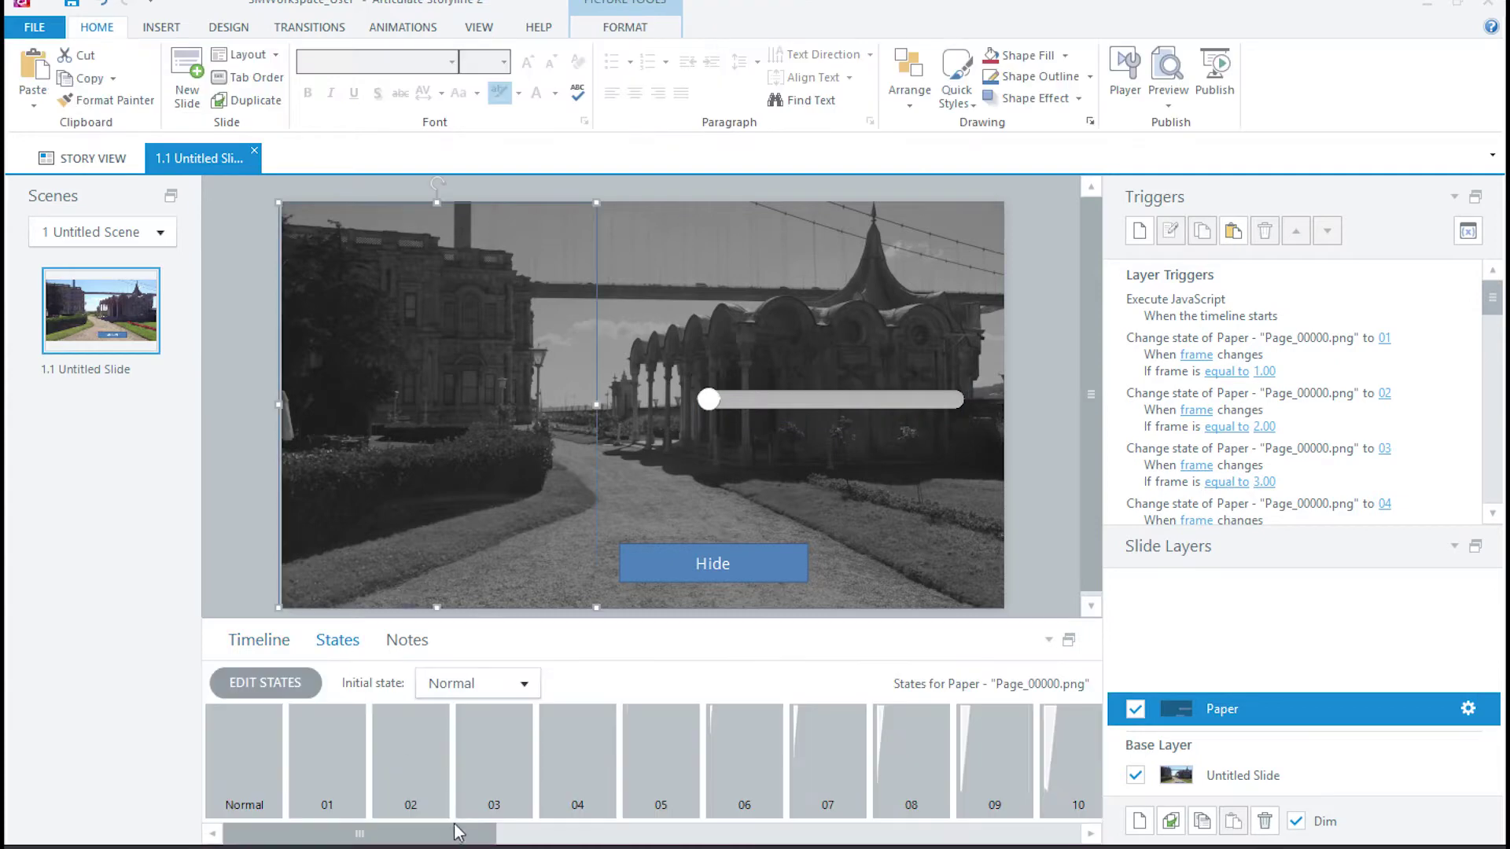
{"action": "left_click_drag", "start_coordinate": [448, 833], "coordinate": [252, 782]}
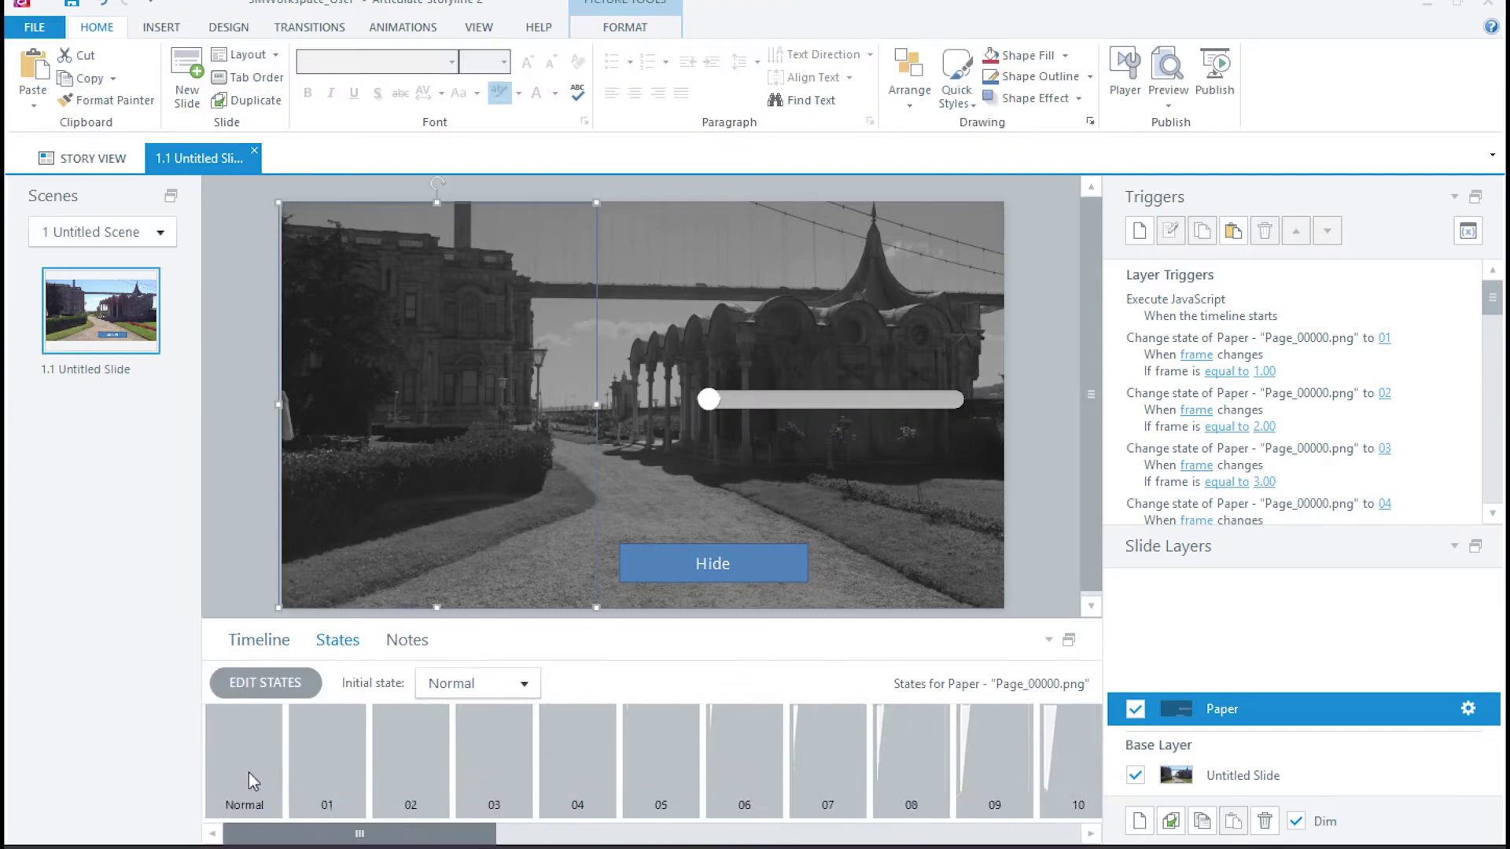
Show the timeline, collapse the slide layers list and review the Paper layer's triggers that change the picture state by frame.
{"action": "left_click", "coordinate": [258, 640]}
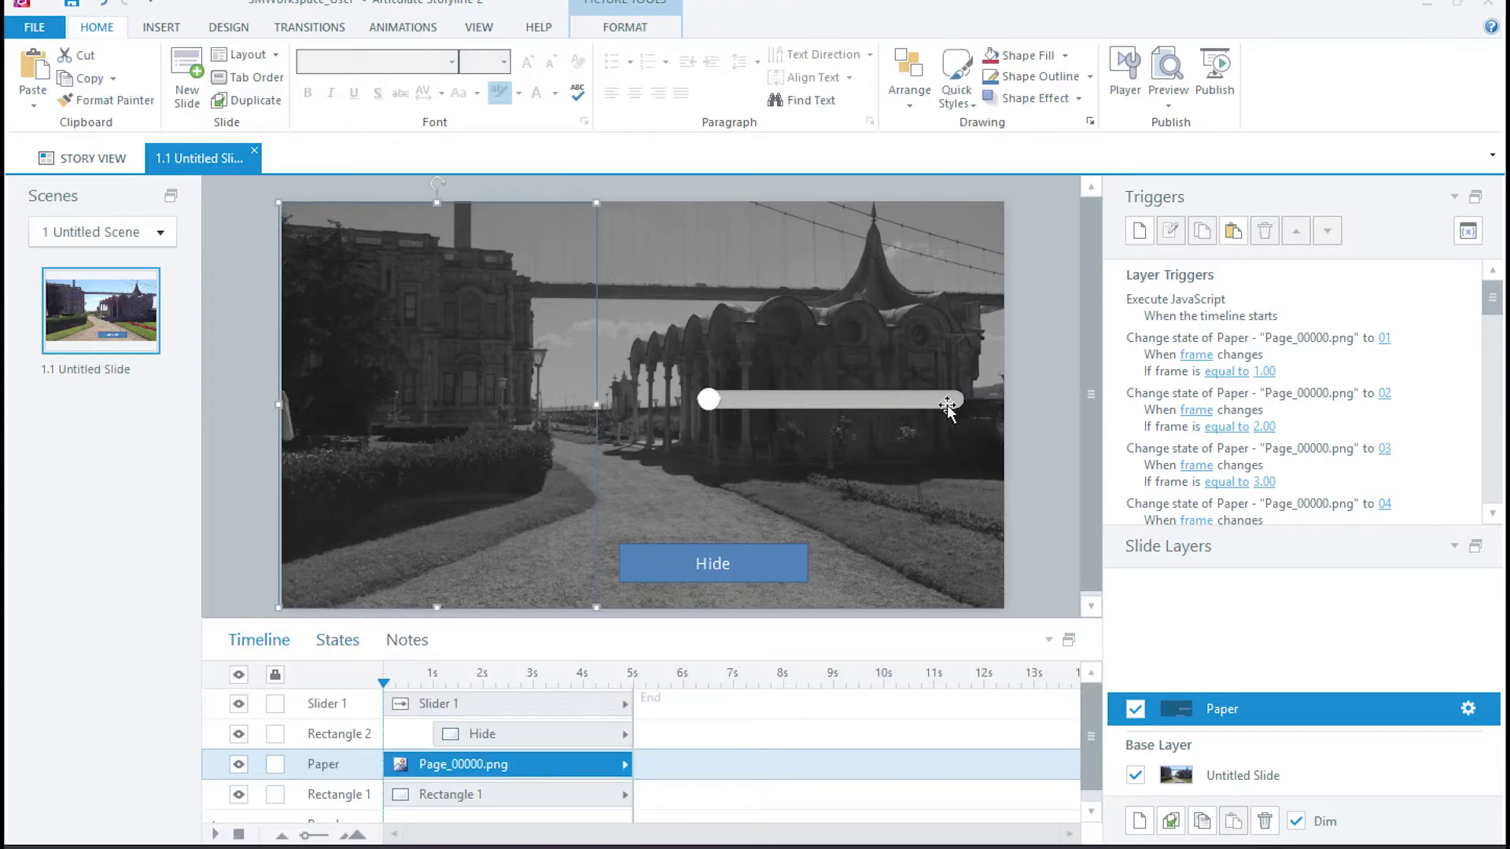
{"action": "left_click", "coordinate": [1448, 544]}
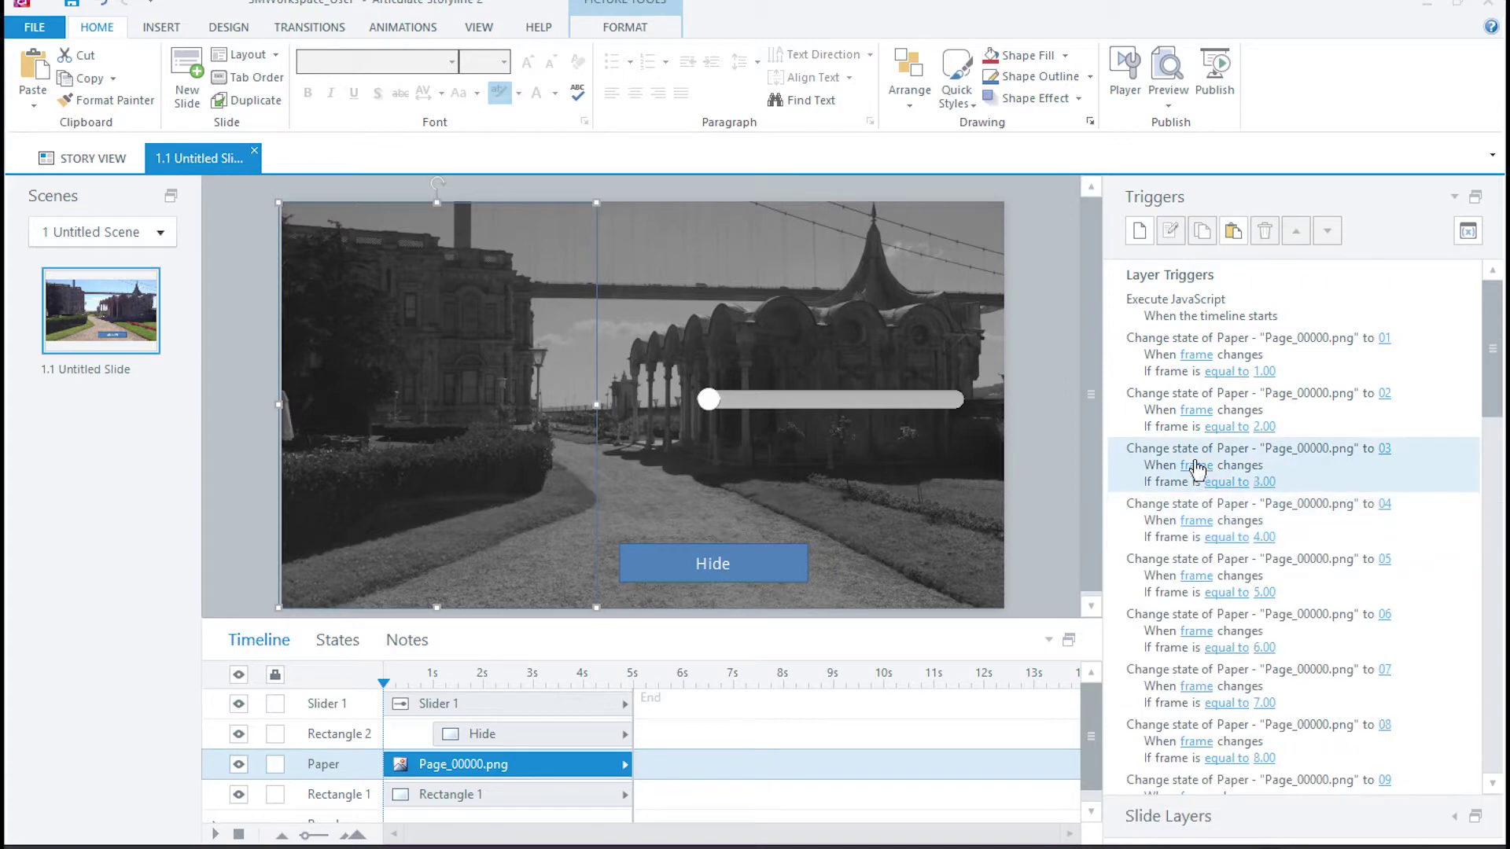
{"action": "left_click", "coordinate": [1124, 346]}
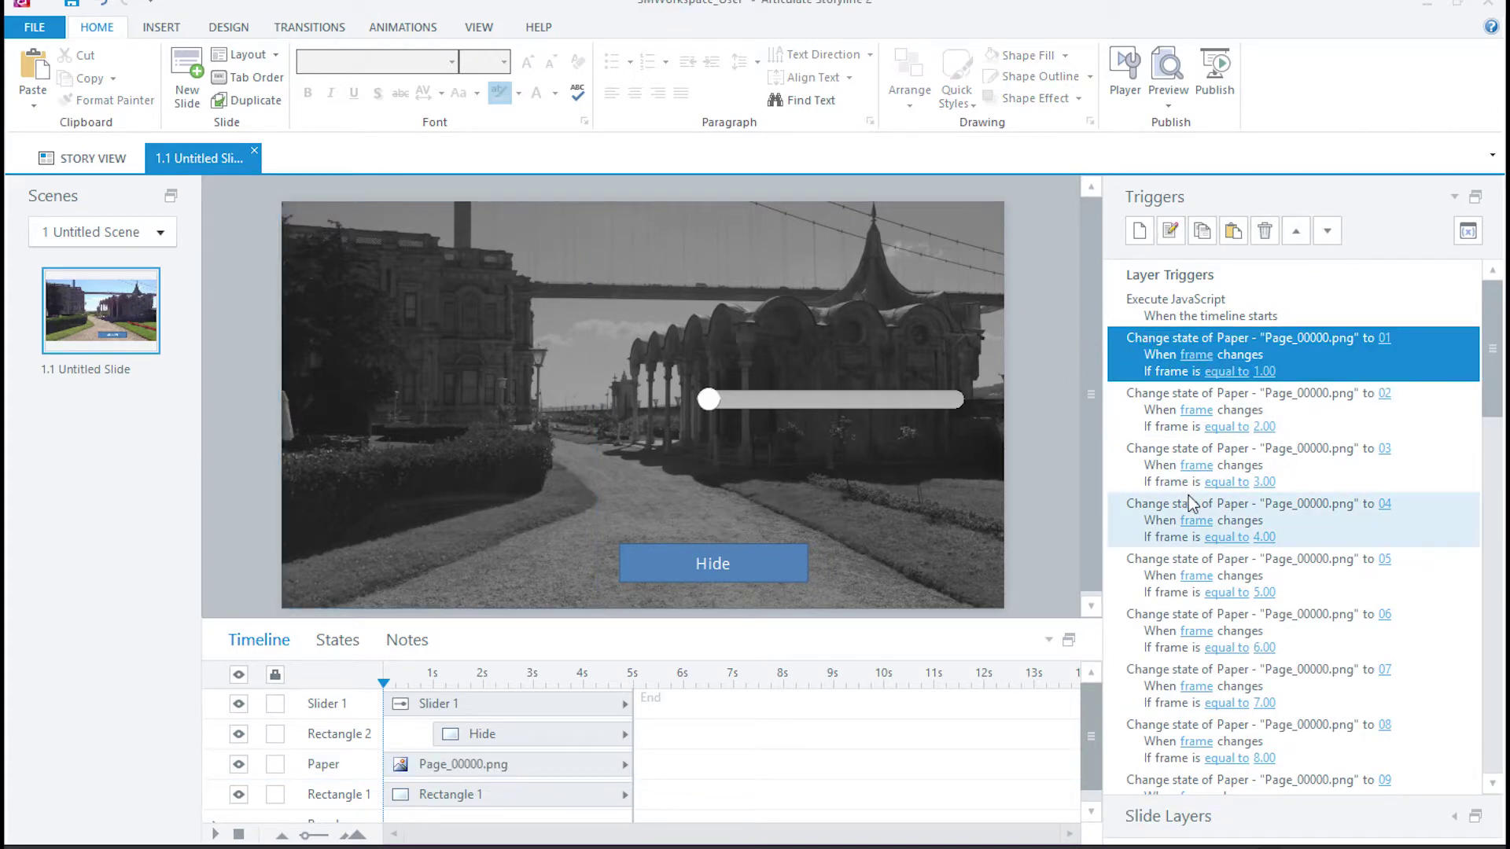
{"action": "left_click_drag", "start_coordinate": [1497, 321], "coordinate": [1493, 731]}
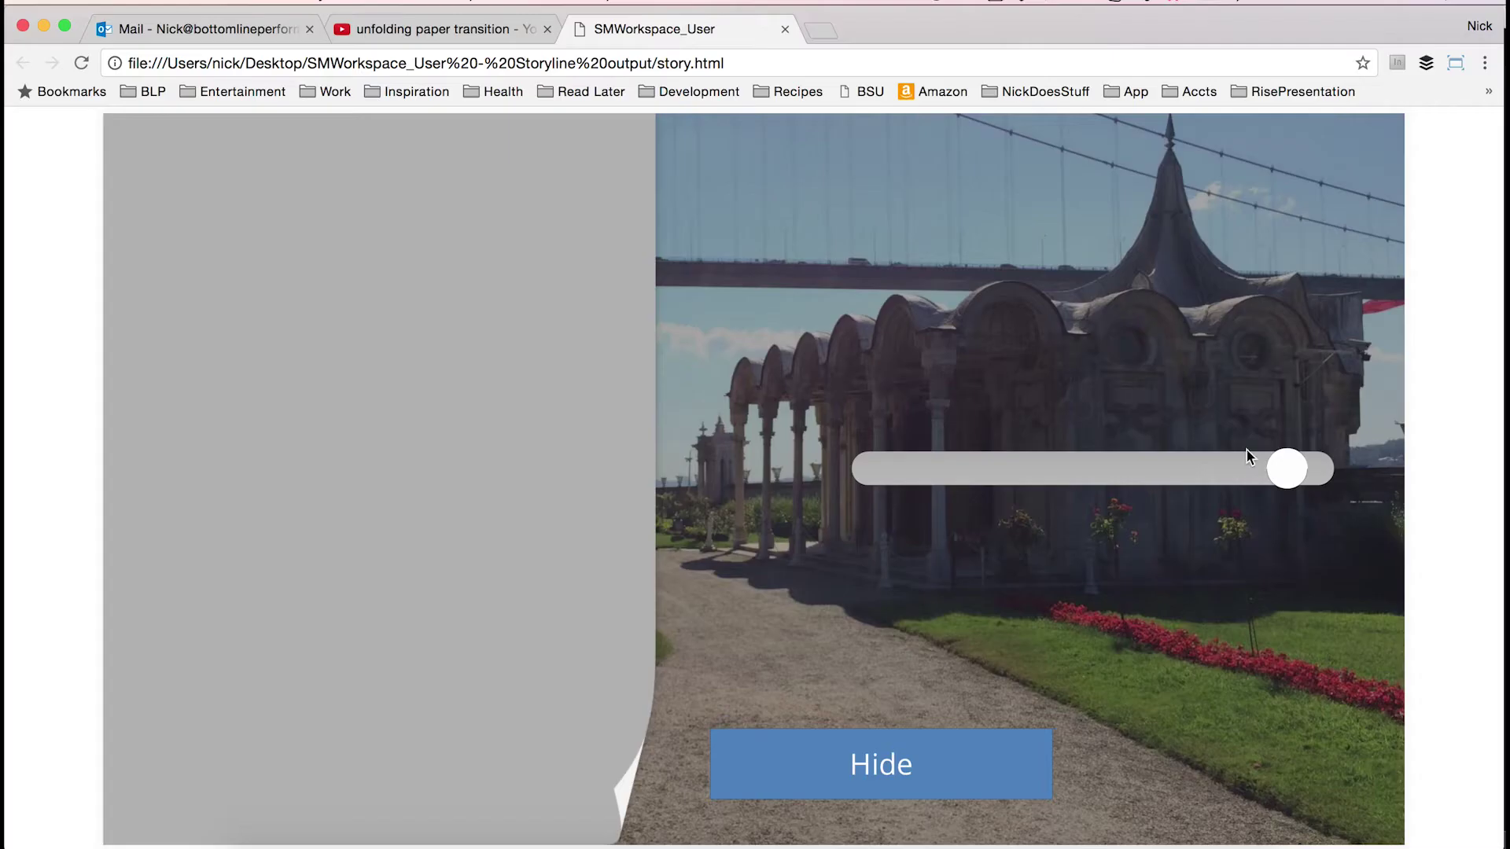
Switch to Chrome to test the page turn with the published story's slider, and select the slider back in Storyline.
{"action": "left_click_drag", "start_coordinate": [1294, 472], "coordinate": [1221, 507]}
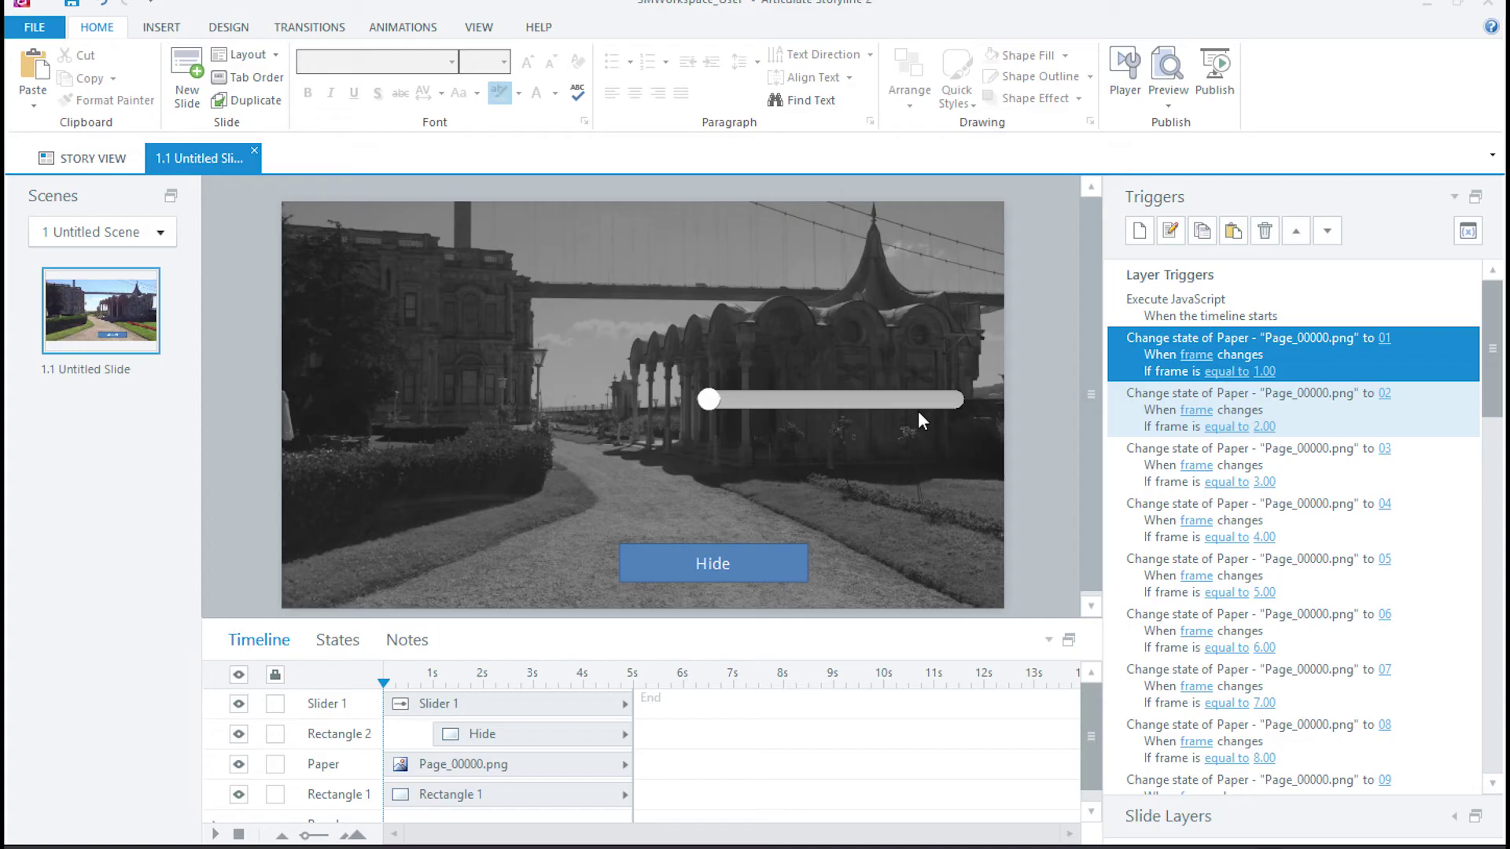
{"action": "left_click", "coordinate": [790, 400]}
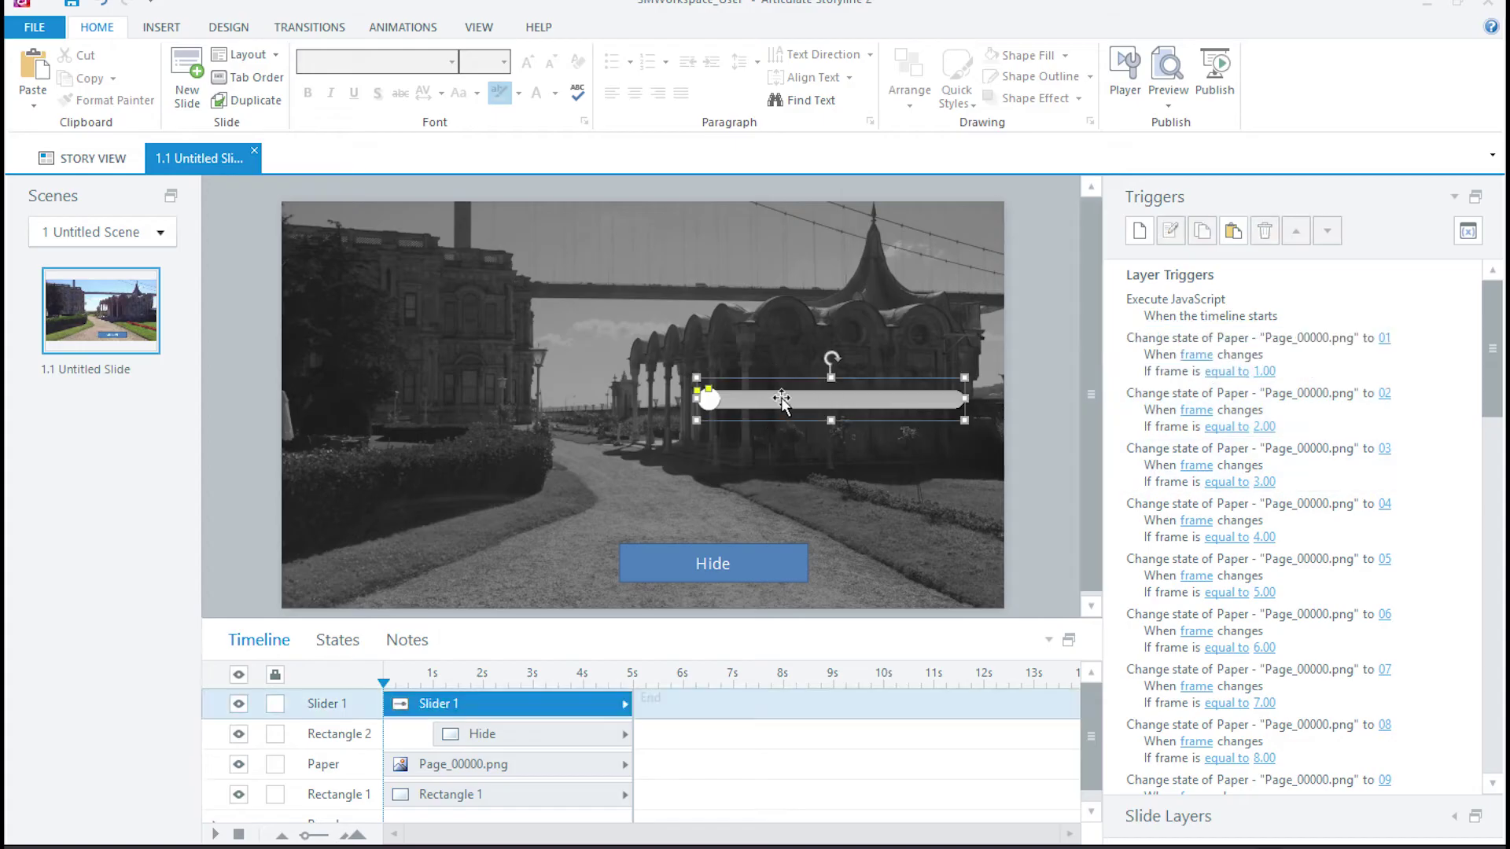
Open the script of the Paper layer's Execute JavaScript trigger and examine its GetPlayer line and the updateFrame function.
{"action": "double_click", "coordinate": [1152, 313]}
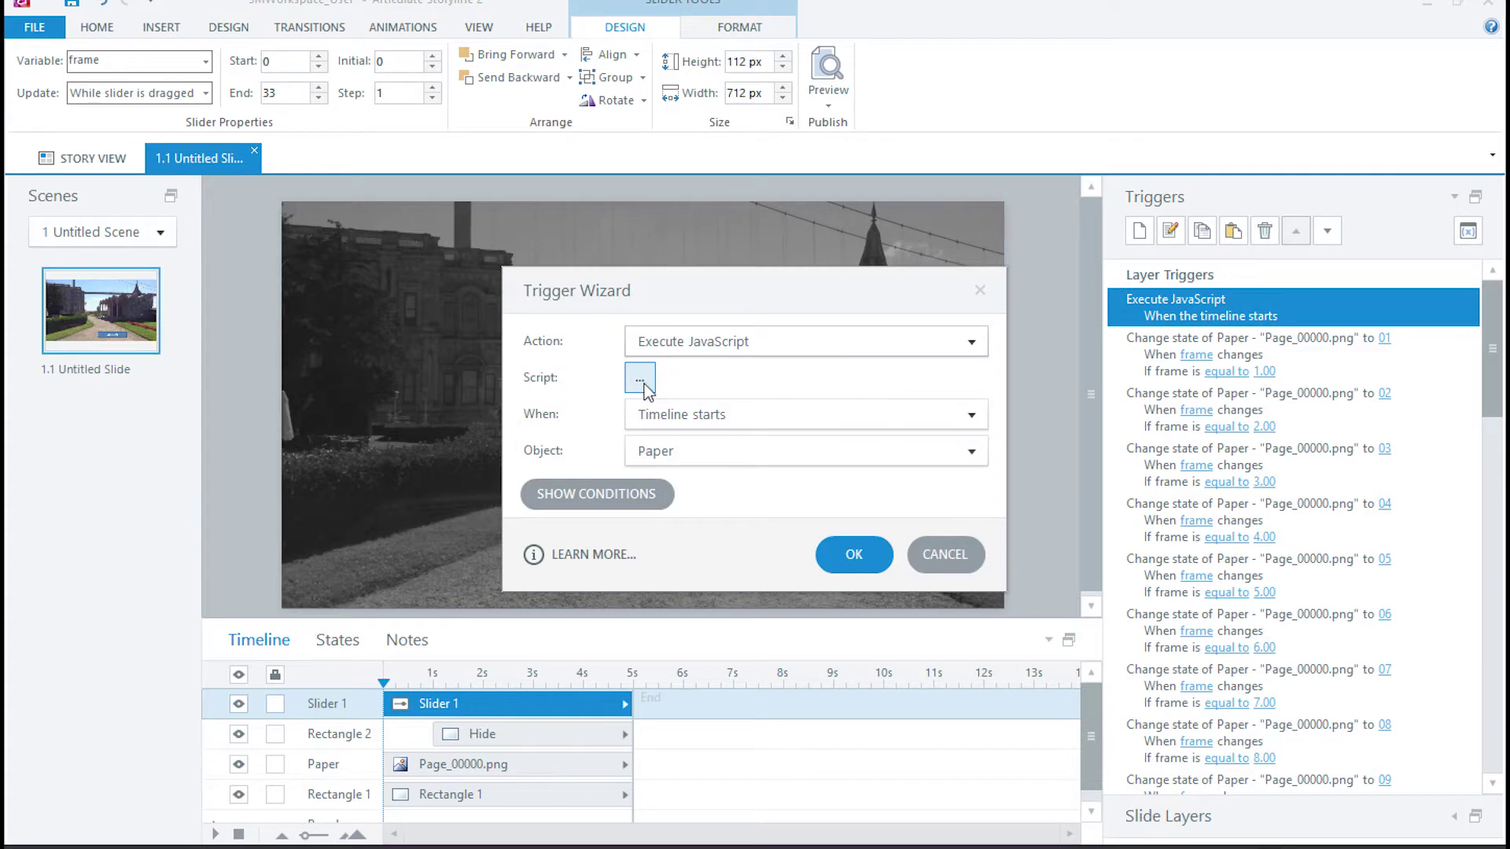
{"action": "left_click", "coordinate": [641, 379]}
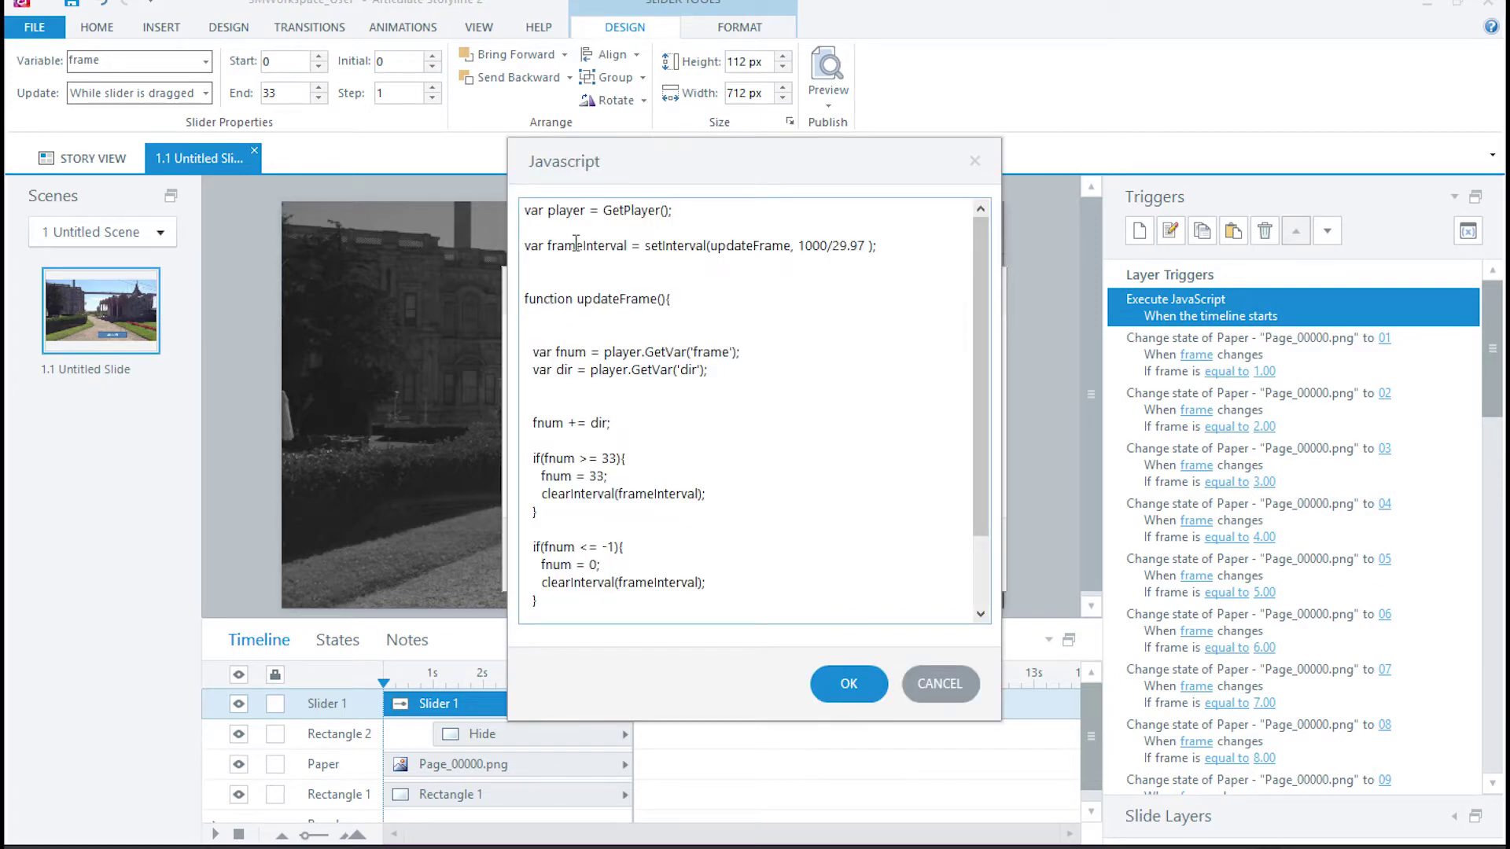
{"action": "left_click_drag", "start_coordinate": [543, 212], "coordinate": [605, 212]}
{"action": "left_click", "coordinate": [681, 211]}
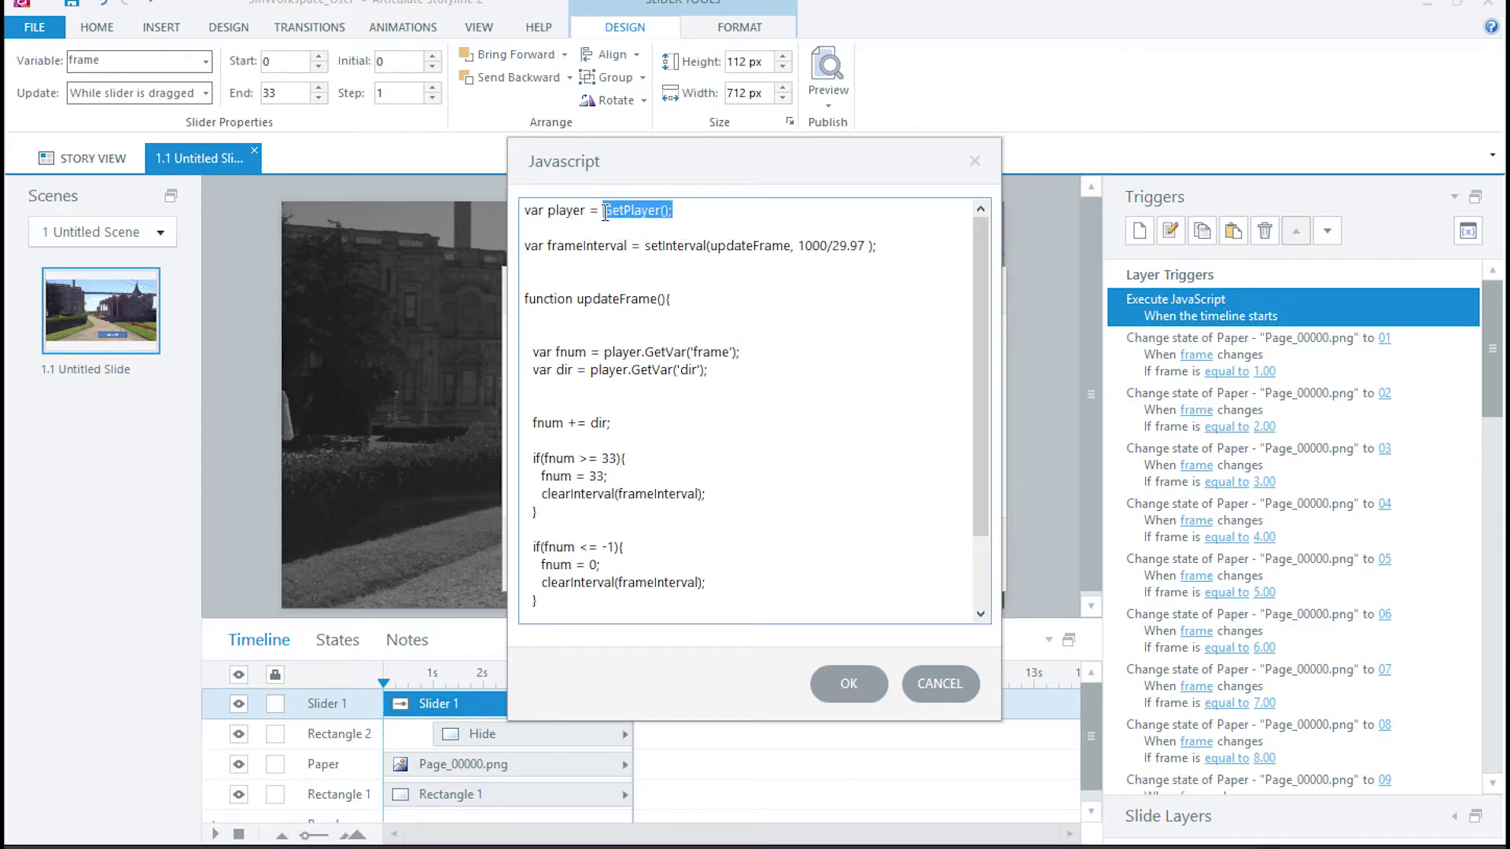
{"action": "left_click", "coordinate": [578, 212]}
{"action": "left_click_drag", "start_coordinate": [975, 260], "coordinate": [989, 339]}
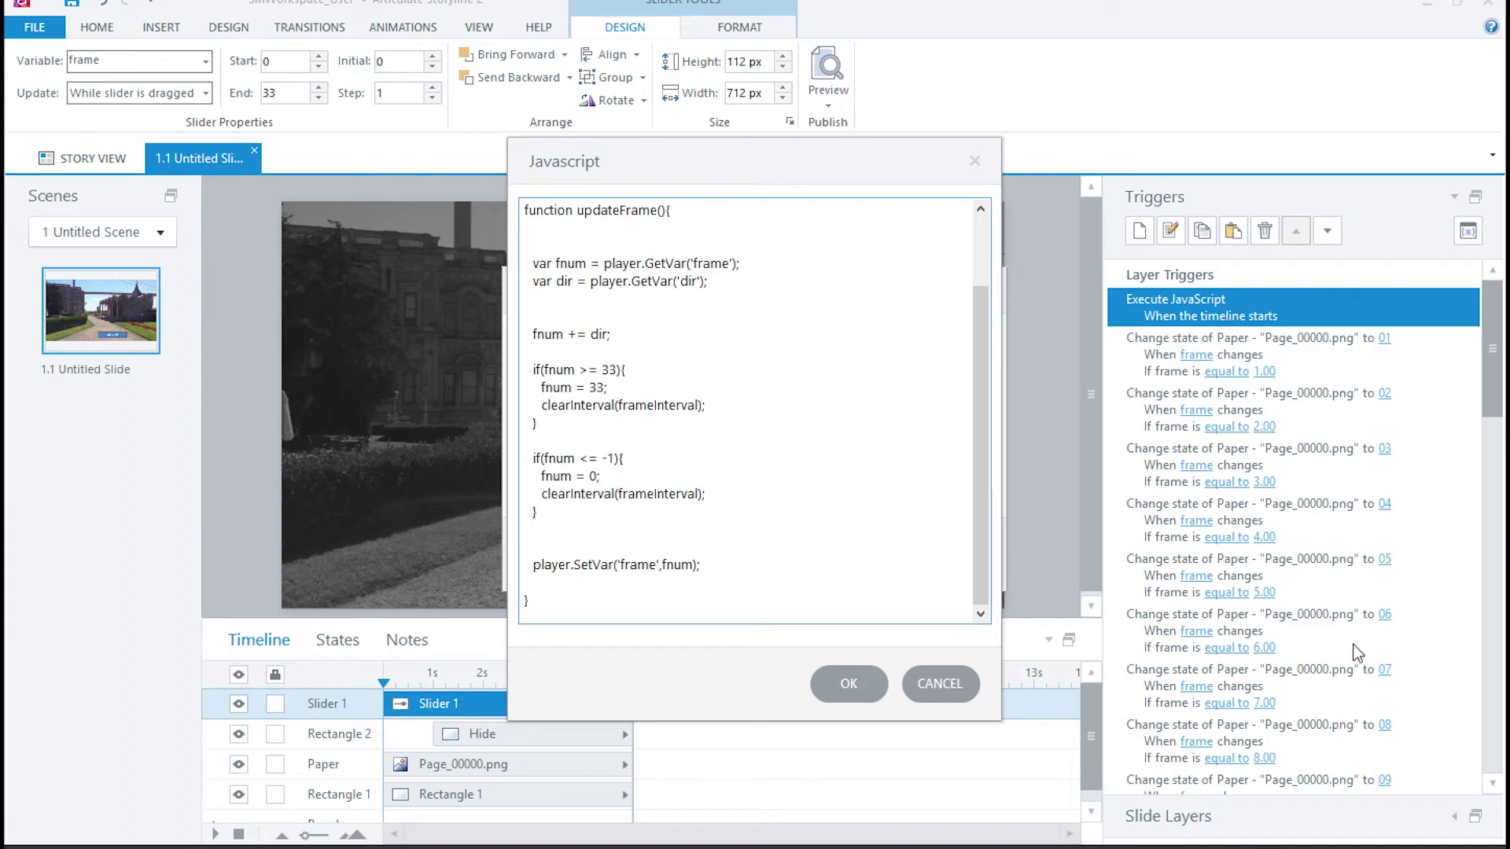
Examine how updateFrame reads the Storyline variables frame and dir into fnum and dir with GetVar.
{"action": "left_click_drag", "start_coordinate": [770, 266], "coordinate": [606, 253]}
{"action": "left_click", "coordinate": [627, 262]}
{"action": "double_click", "coordinate": [661, 262]}
{"action": "double_click", "coordinate": [703, 263]}
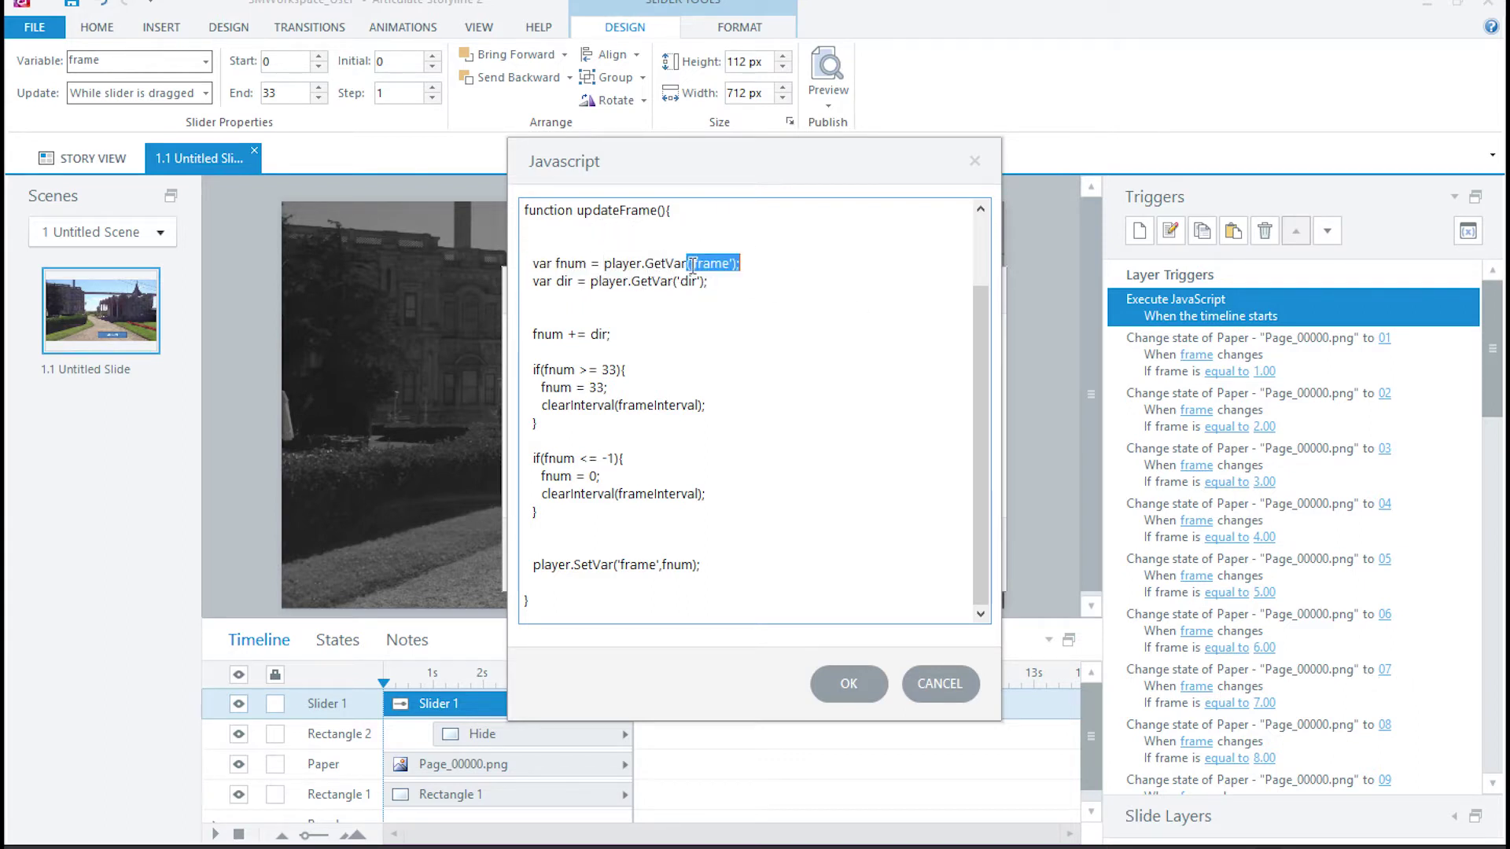
{"action": "double_click", "coordinate": [576, 262]}
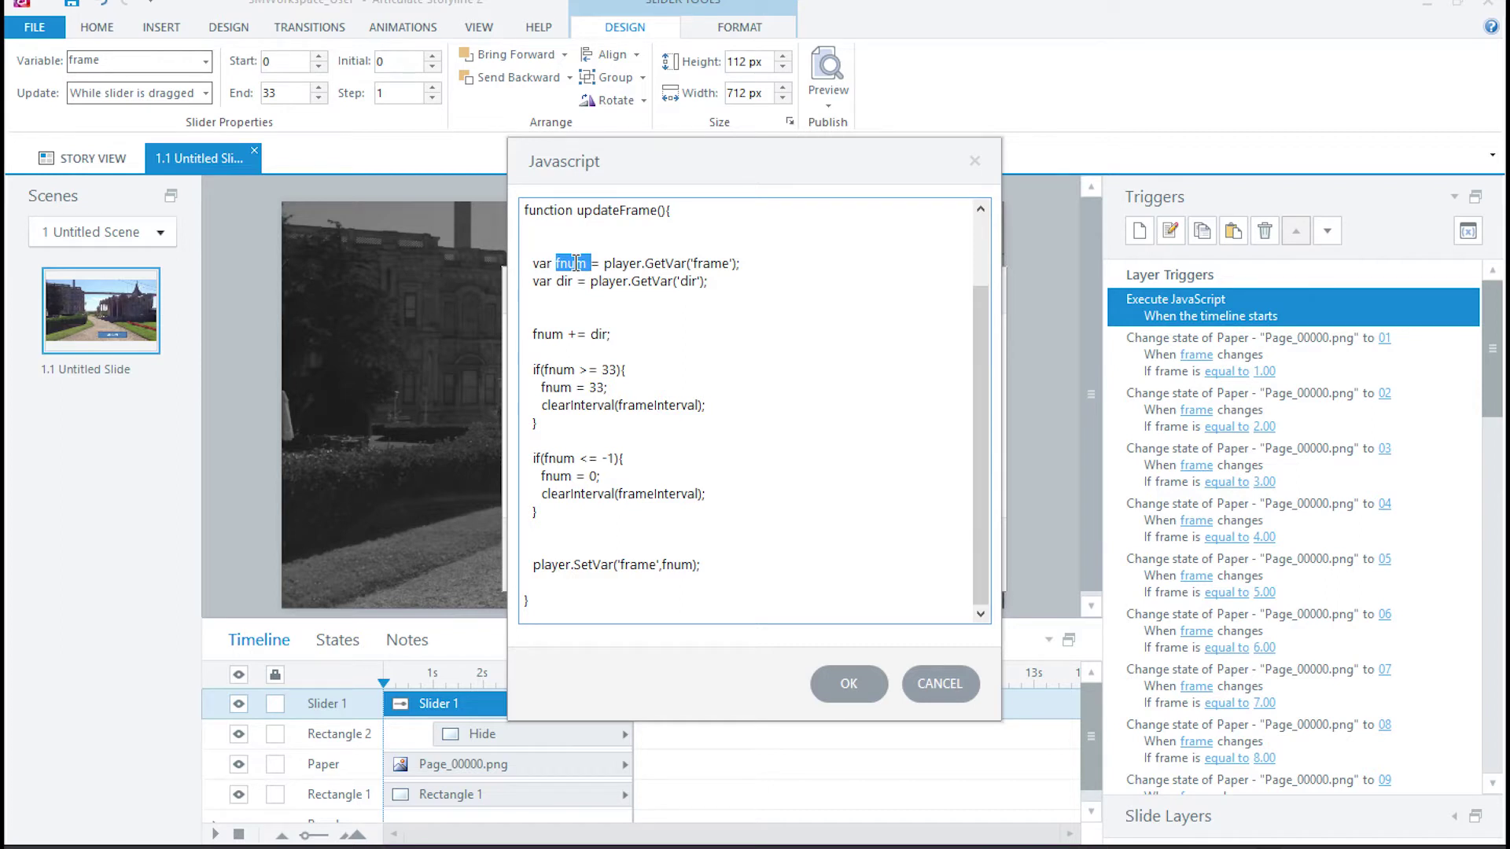
{"action": "double_click", "coordinate": [565, 281]}
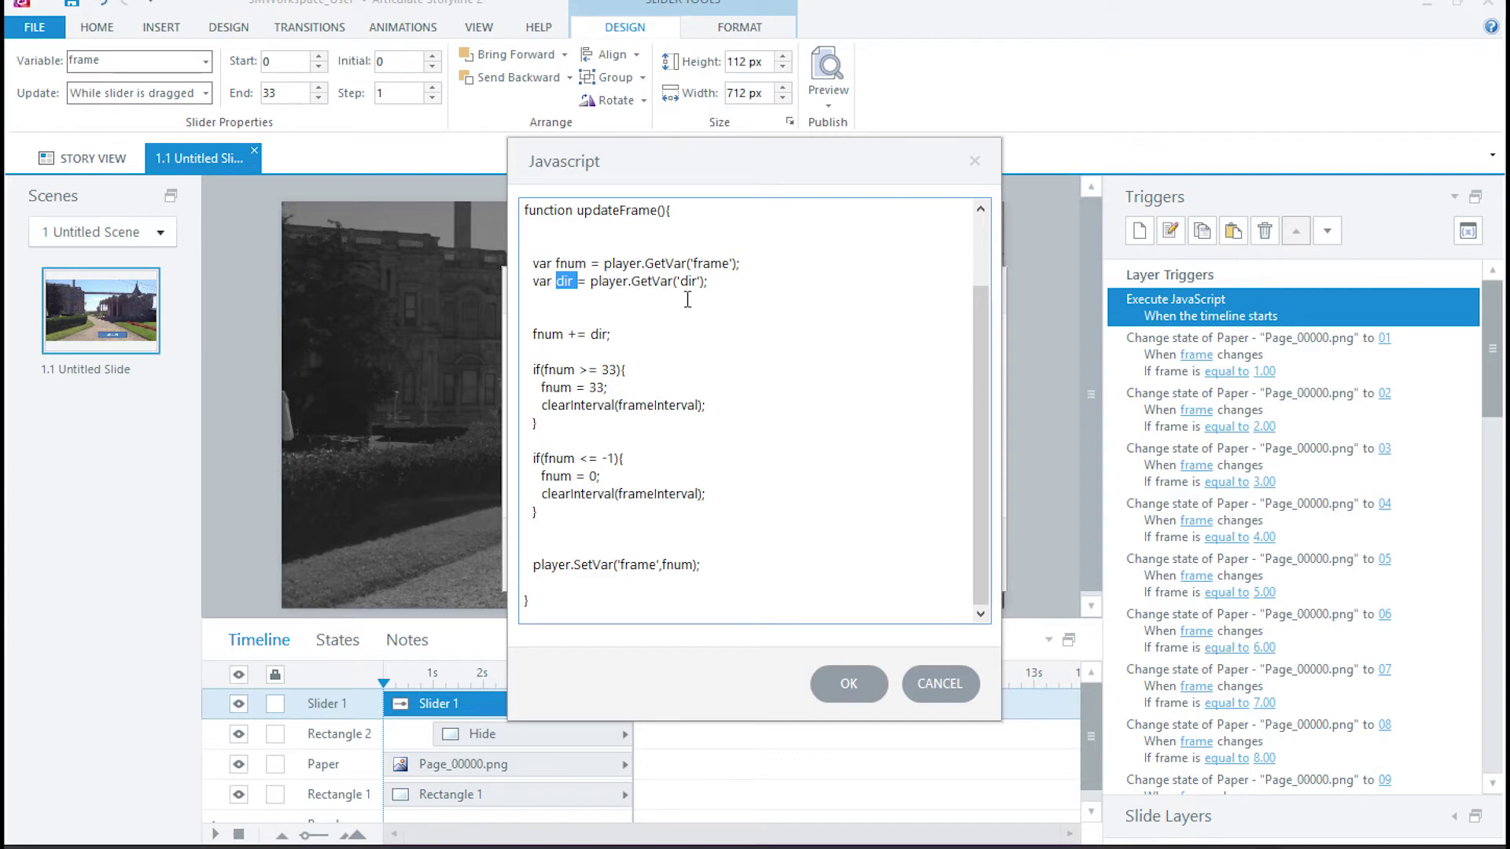
Examine the fnum += dir increment and the two conditions that limit fnum and clear the frame interval.
{"action": "double_click", "coordinate": [548, 335]}
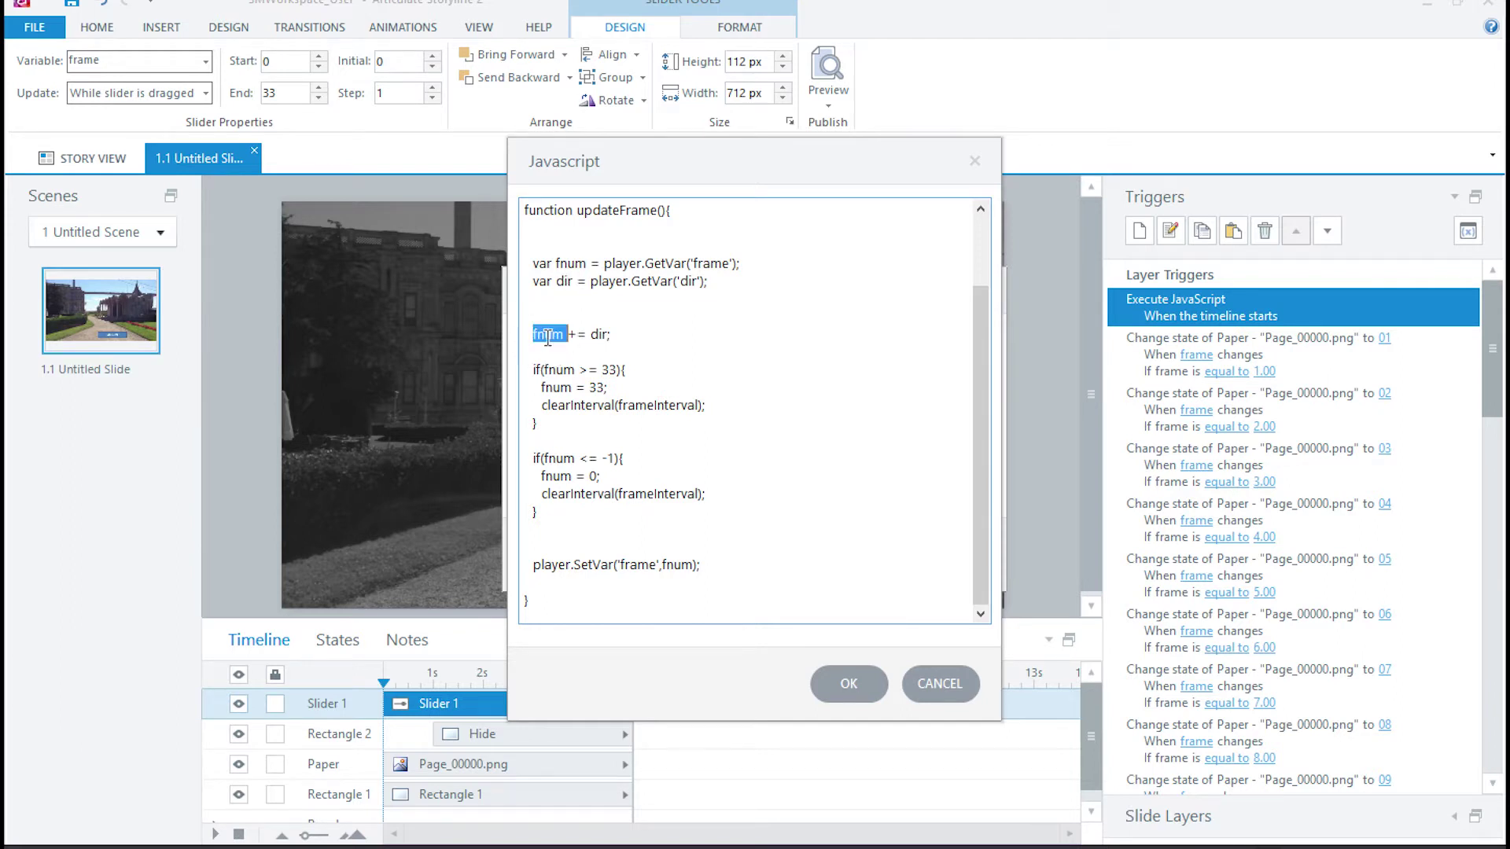
{"action": "double_click", "coordinate": [548, 334]}
{"action": "double_click", "coordinate": [599, 334]}
{"action": "left_click_drag", "start_coordinate": [533, 368], "coordinate": [630, 423]}
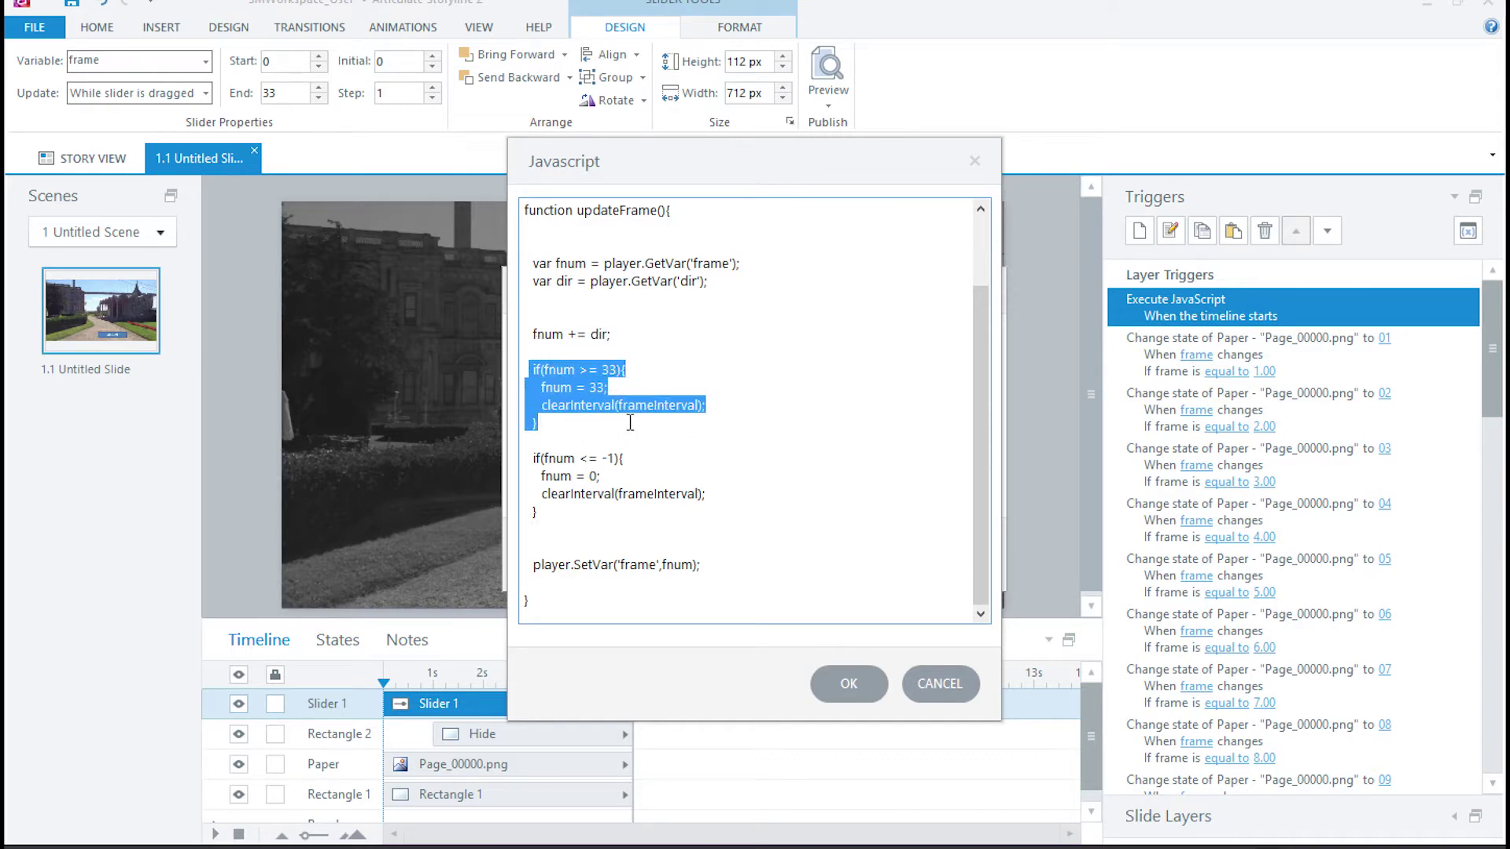
{"action": "left_click_drag", "start_coordinate": [549, 458], "coordinate": [641, 511]}
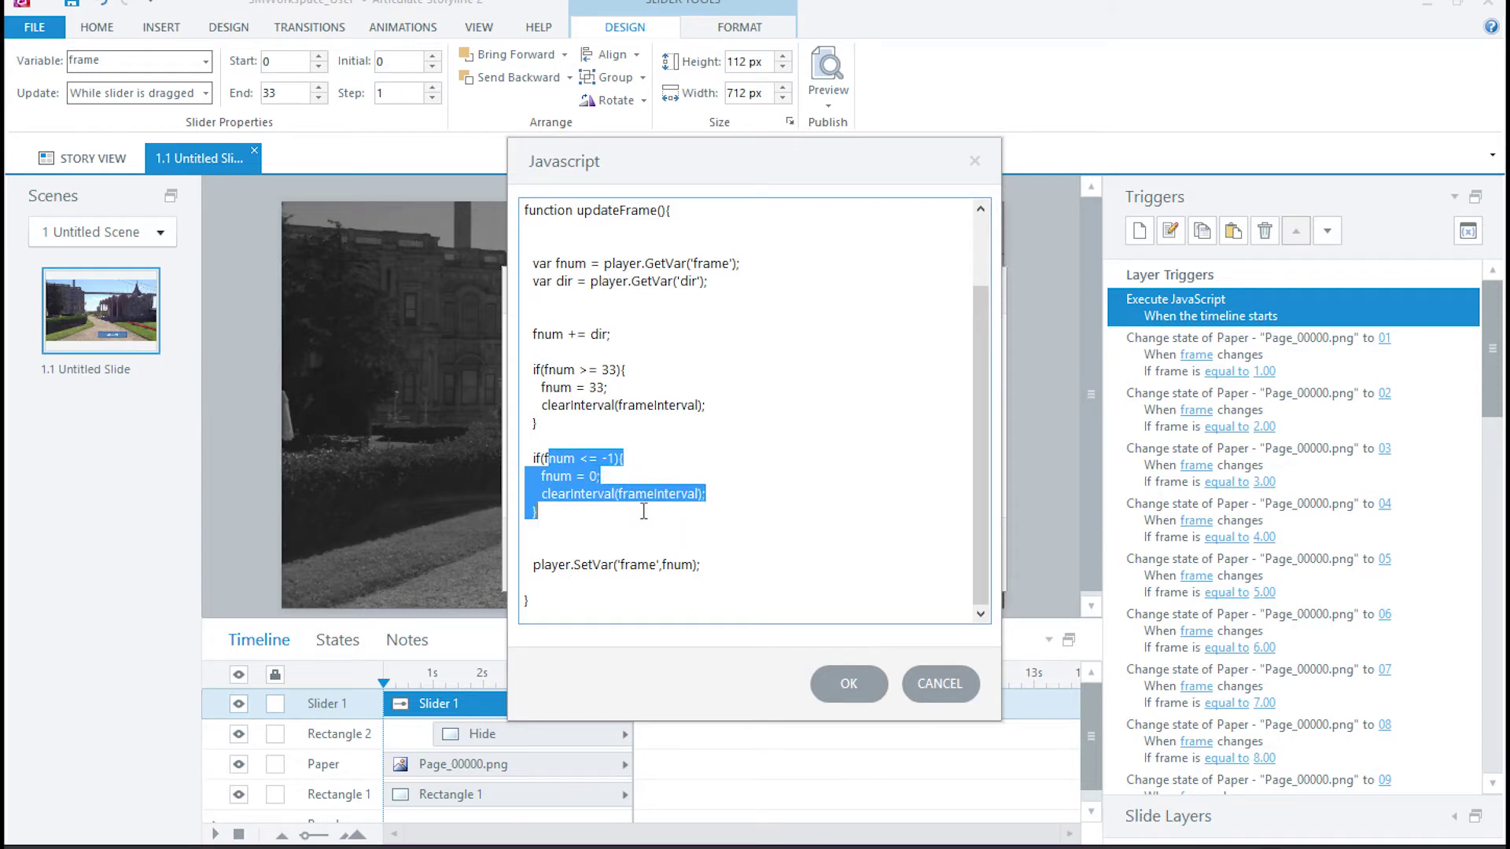
Examine the player.SetVar line that writes fnum back to frame, and revisit the dir declaration and the fnum += dir line.
{"action": "left_click_drag", "start_coordinate": [532, 565], "coordinate": [702, 565]}
{"action": "left_click", "coordinate": [582, 513]}
{"action": "left_click_drag", "start_coordinate": [566, 565], "coordinate": [700, 565]}
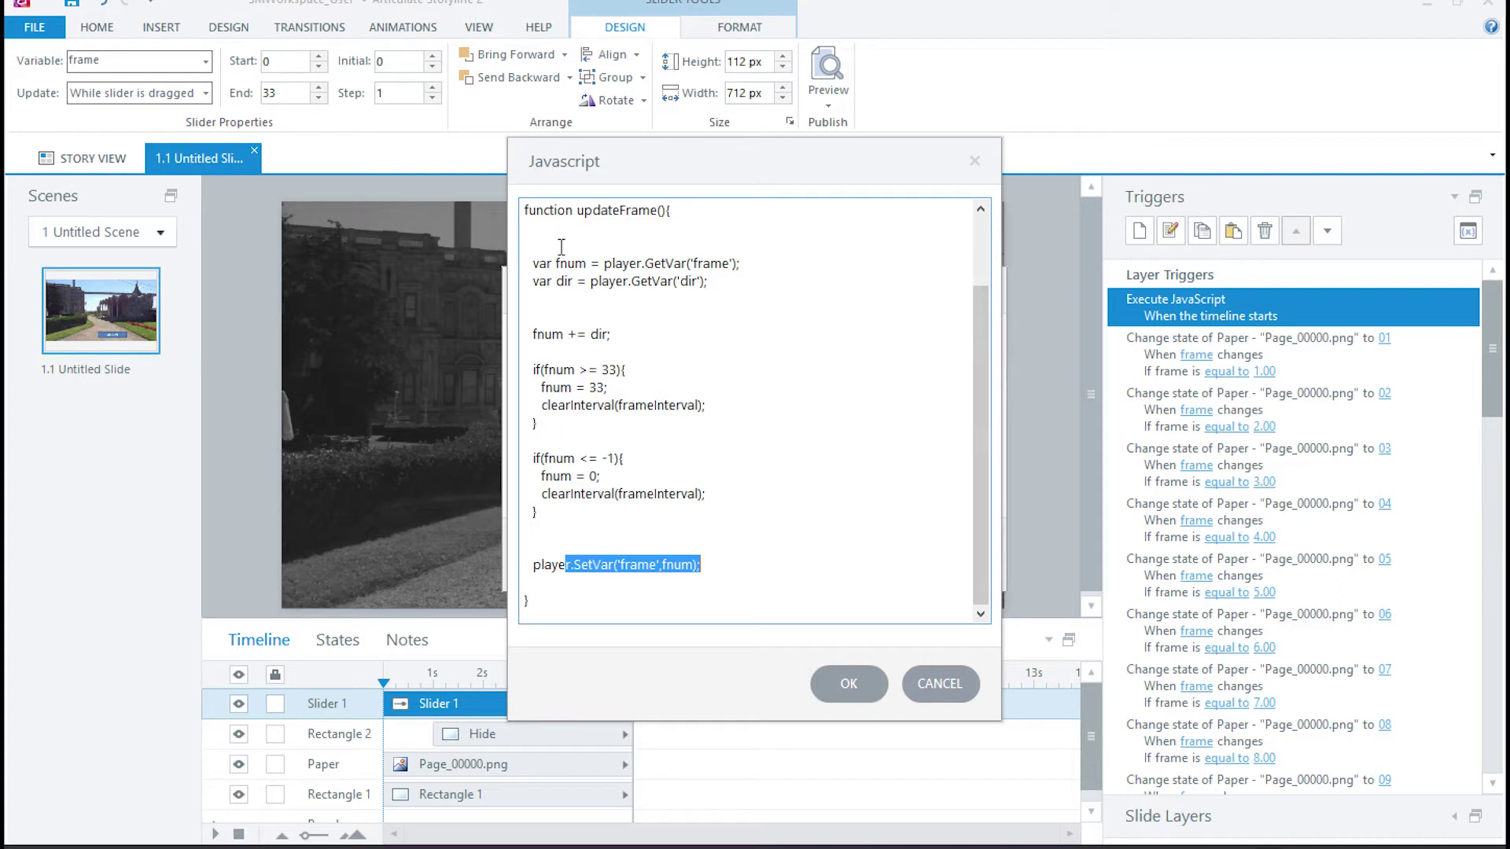
{"action": "left_click_drag", "start_coordinate": [553, 281], "coordinate": [652, 282]}
{"action": "left_click_drag", "start_coordinate": [534, 335], "coordinate": [608, 332]}
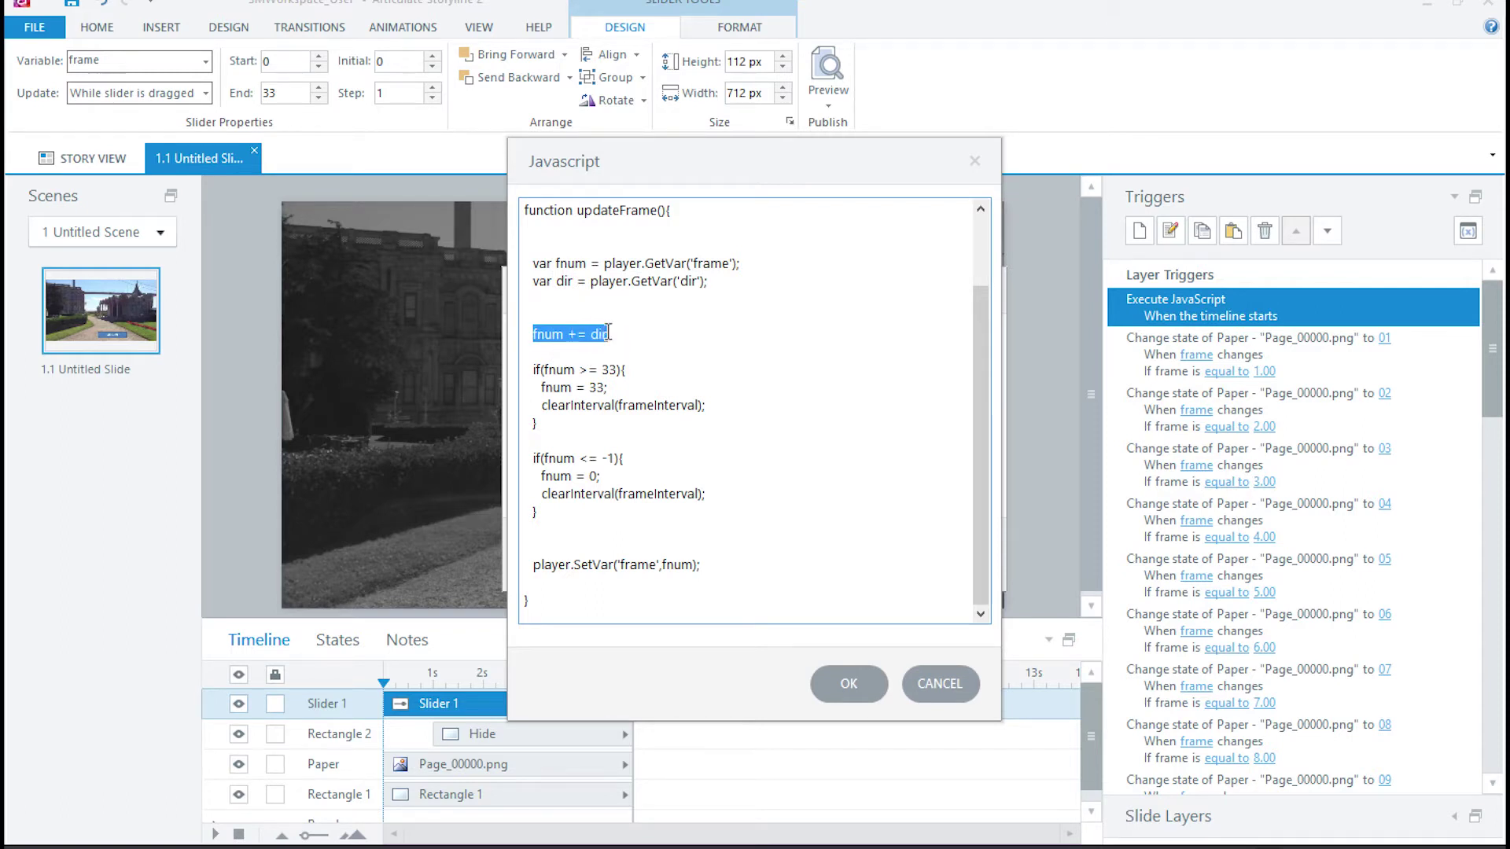
Examine the two if conditions that limit fnum and the player.SetVar line that writes fnum back to frame.
{"action": "left_click_drag", "start_coordinate": [535, 369], "coordinate": [708, 522]}
{"action": "left_click", "coordinate": [710, 520]}
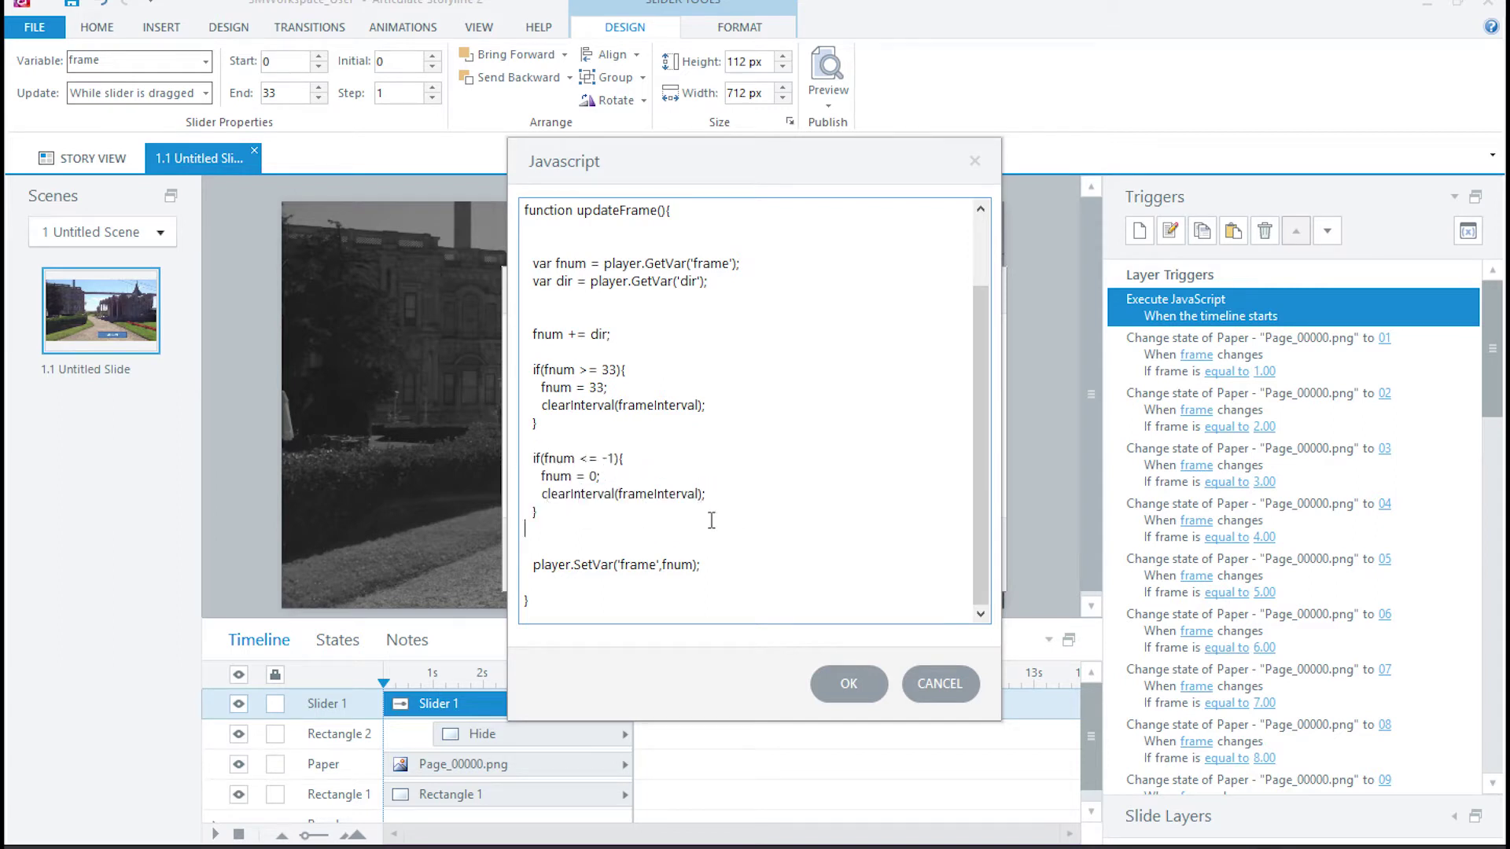
{"action": "left_click_drag", "start_coordinate": [535, 565], "coordinate": [711, 559]}
{"action": "left_click", "coordinate": [719, 564]}
Examine the frameInterval line at the start of the script, focusing on its setInterval call and updateFrame argument.
{"action": "left_click_drag", "start_coordinate": [965, 389], "coordinate": [983, 247]}
{"action": "left_click", "coordinate": [636, 269]}
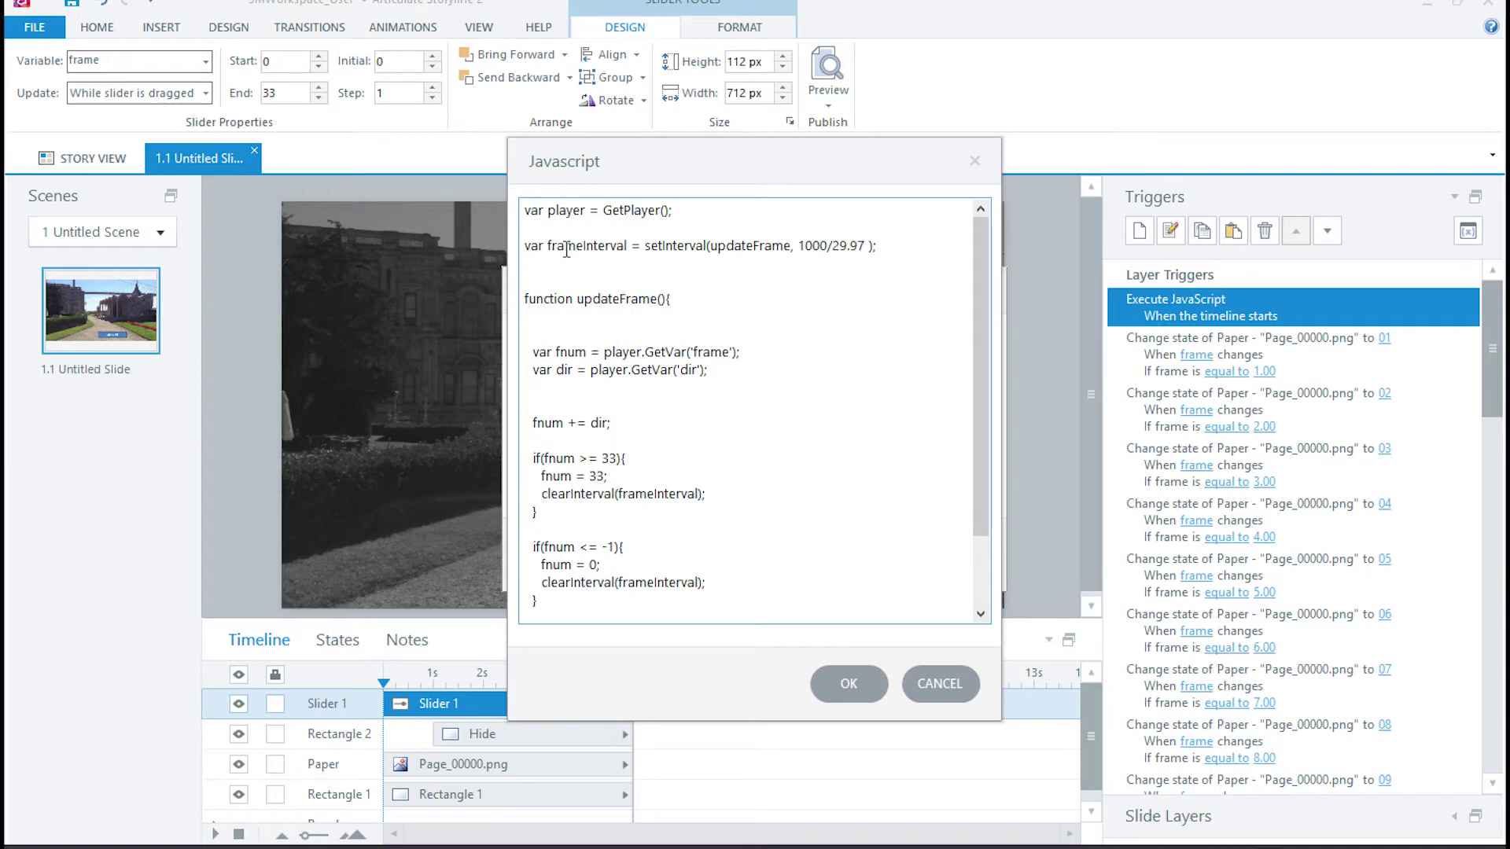
{"action": "left_click_drag", "start_coordinate": [644, 245], "coordinate": [706, 245]}
{"action": "left_click", "coordinate": [706, 245]}
{"action": "double_click", "coordinate": [733, 246]}
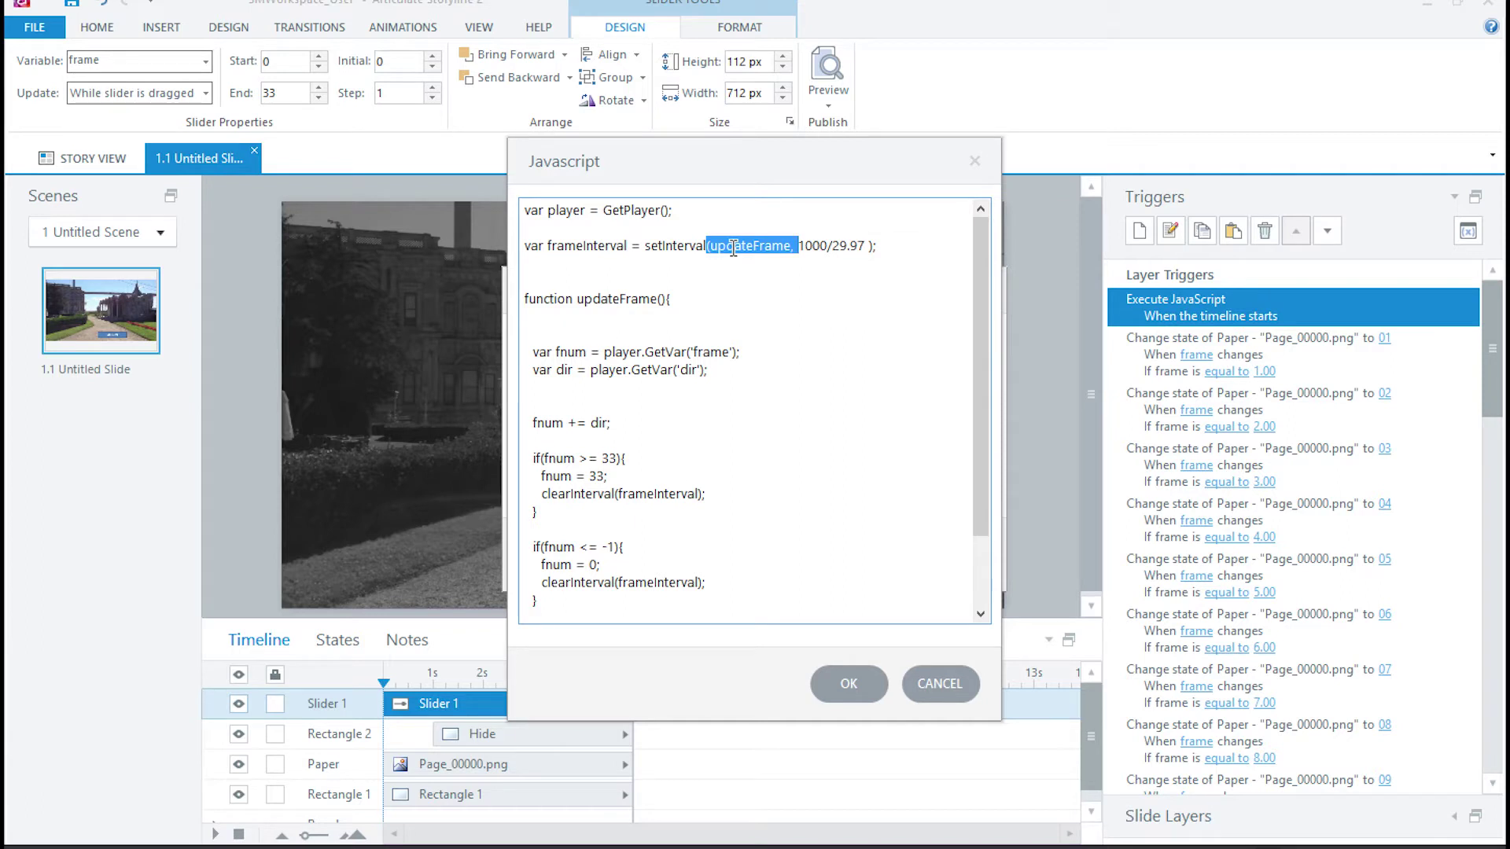
{"action": "left_click", "coordinate": [807, 283]}
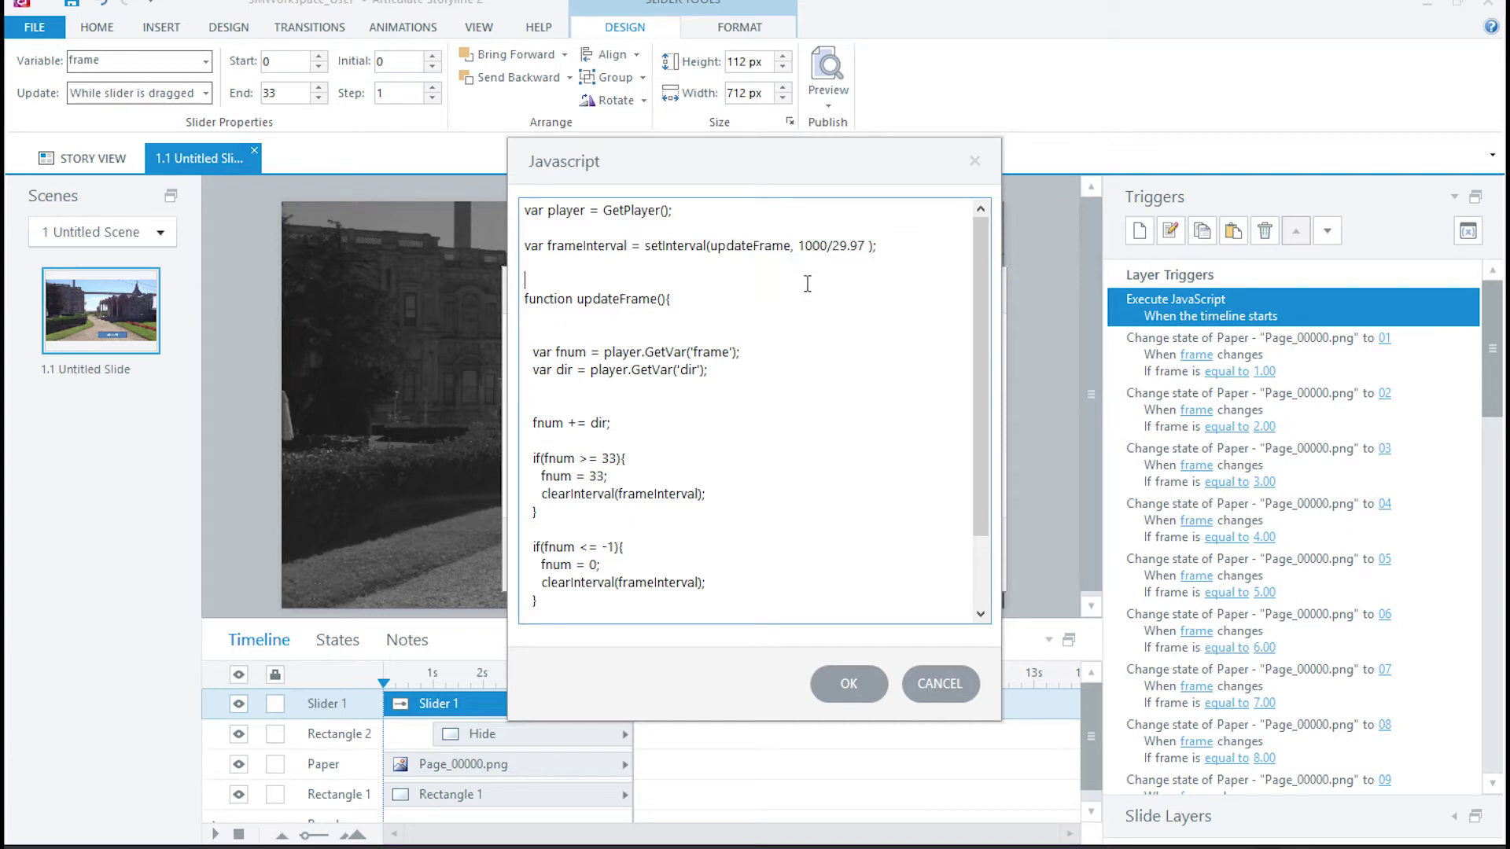
Remove the /29.97 division from the setInterval call so its delay is 1000, and examine both arguments.
{"action": "left_click", "coordinate": [808, 263]}
{"action": "key", "text": "Delete"}
{"action": "key", "text": "Delete"}
{"action": "key", "text": "Delete"}
{"action": "key", "text": "Delete"}
{"action": "key", "text": "Delete"}
{"action": "key", "text": "Delete"}
{"action": "double_click", "coordinate": [712, 247]}
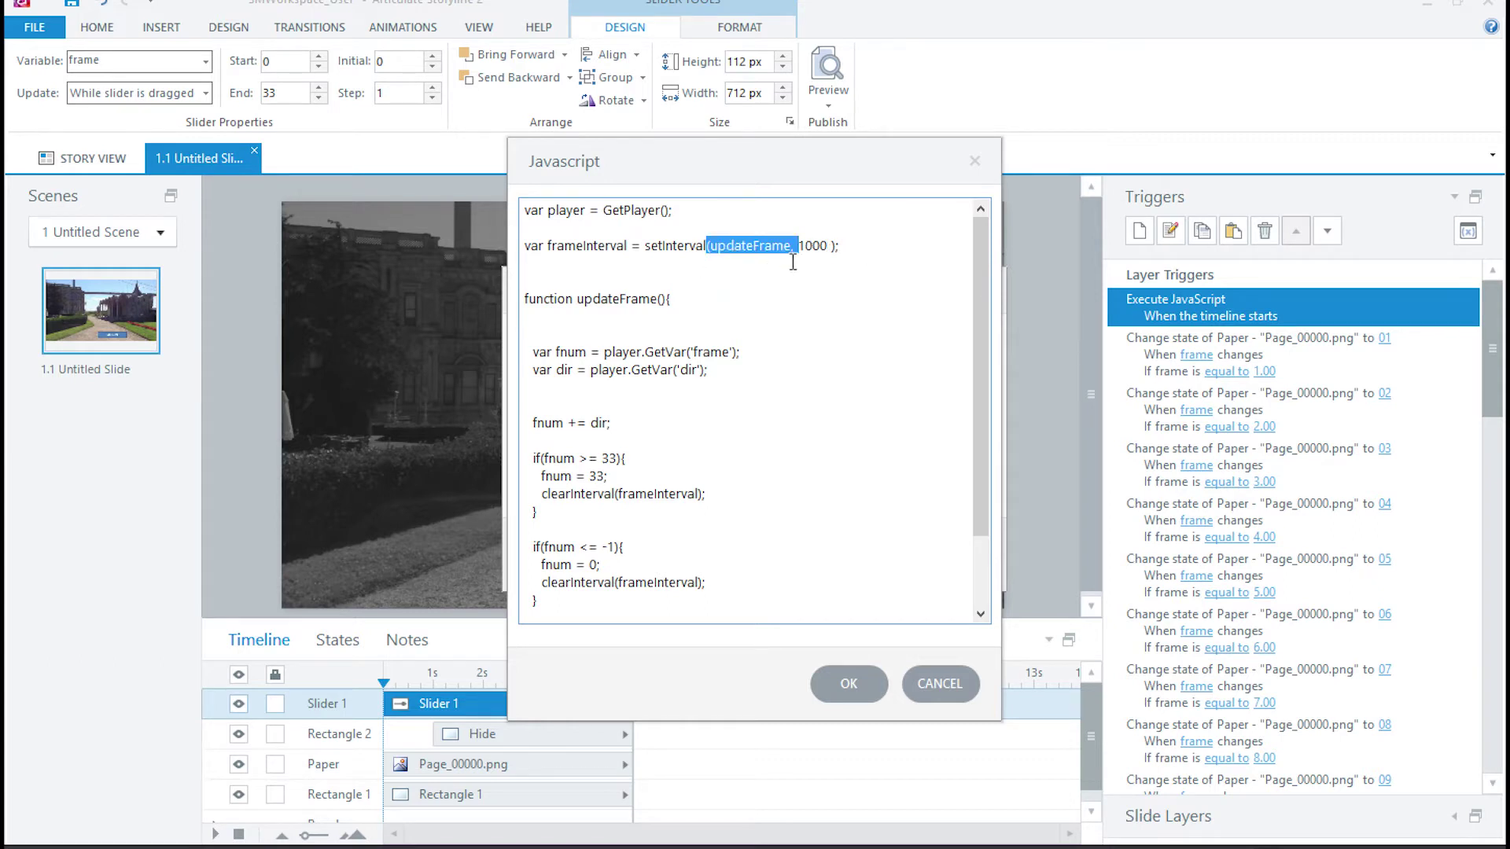
{"action": "left_click", "coordinate": [821, 247]}
{"action": "double_click", "coordinate": [820, 247]}
{"action": "left_click", "coordinate": [852, 253]}
{"action": "left_click", "coordinate": [810, 224]}
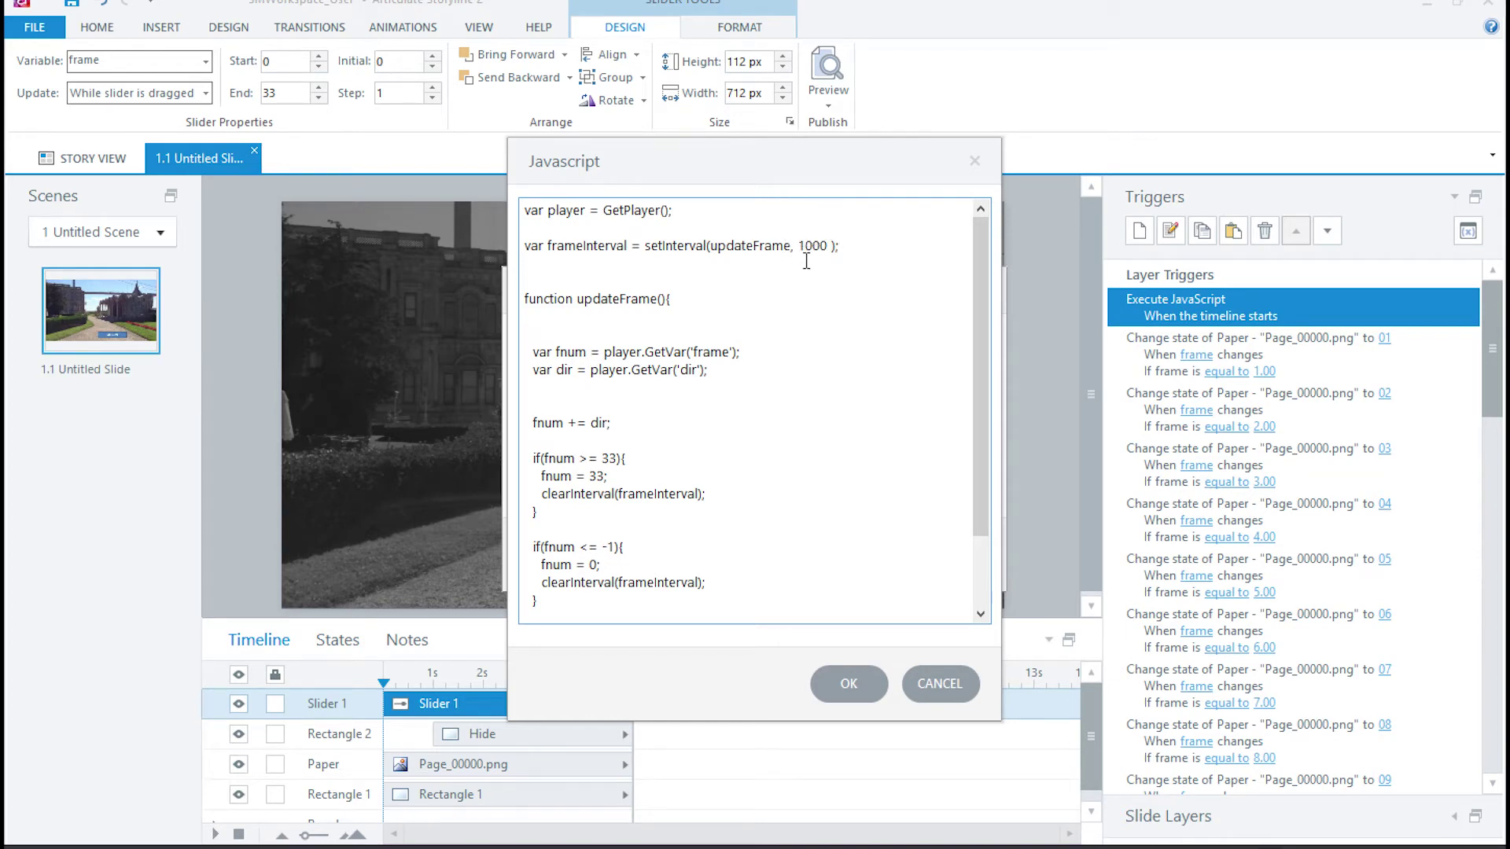
Switch to After Effects and check the frame rate in Comp 2's composition settings.
{"action": "key", "text": "ctrl+Left"}
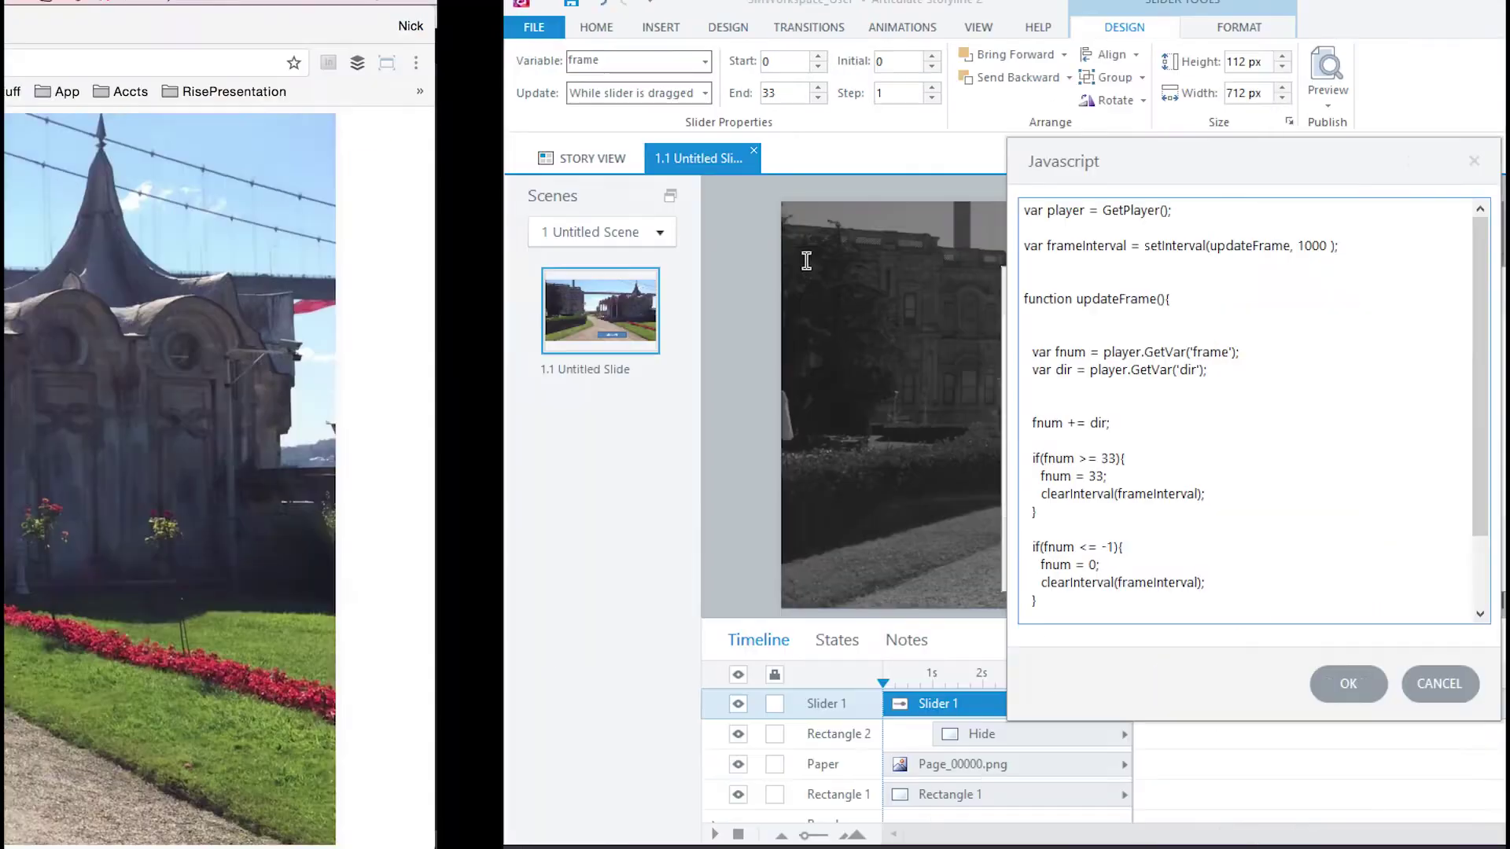
{"action": "left_click", "coordinate": [885, 835]}
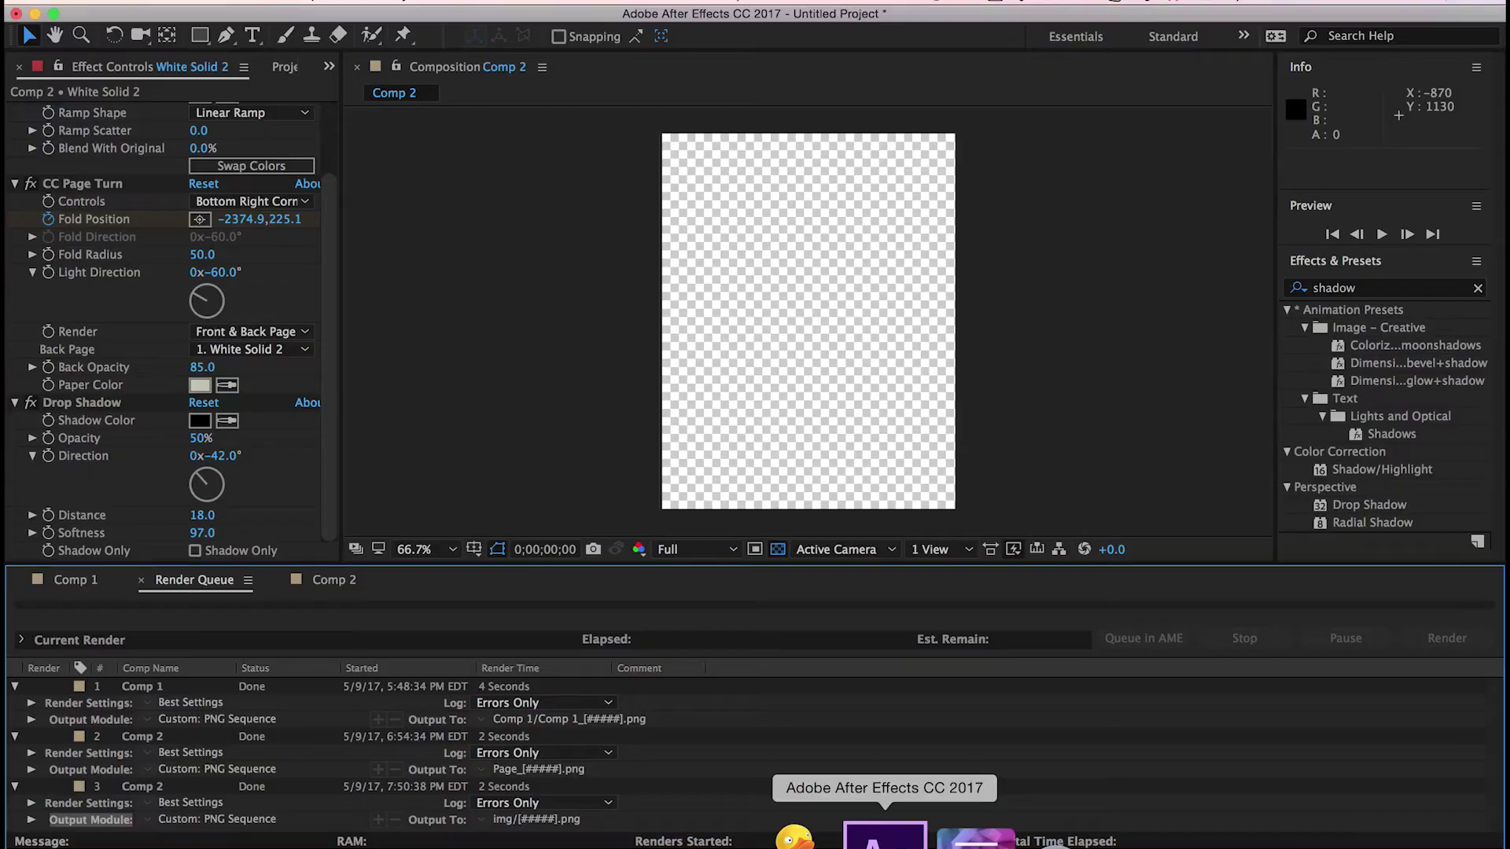
{"action": "right_click", "coordinate": [1186, 351]}
{"action": "left_click", "coordinate": [1241, 401]}
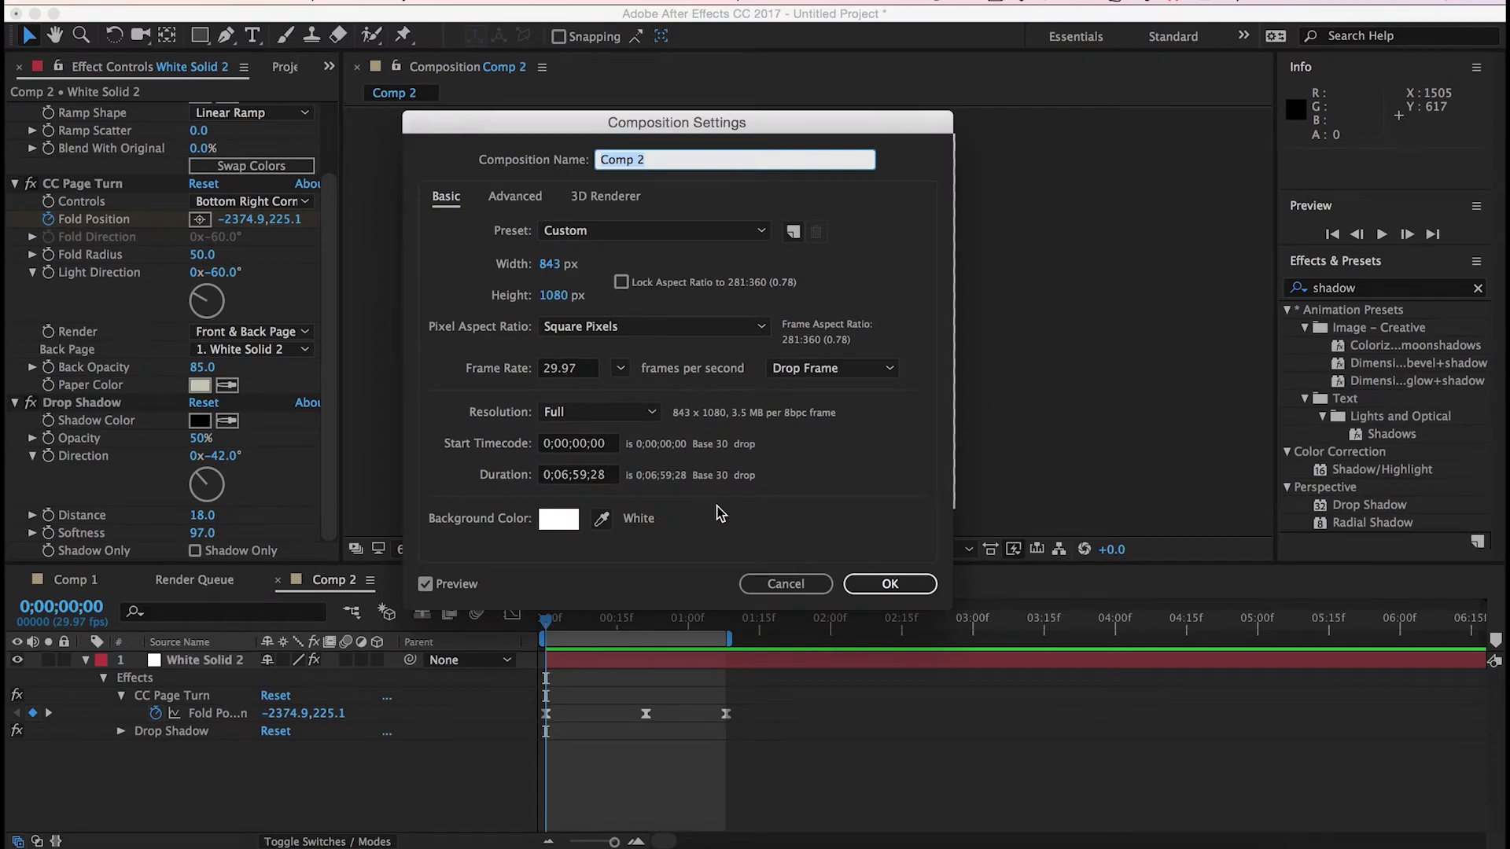
{"action": "left_click", "coordinate": [877, 585]}
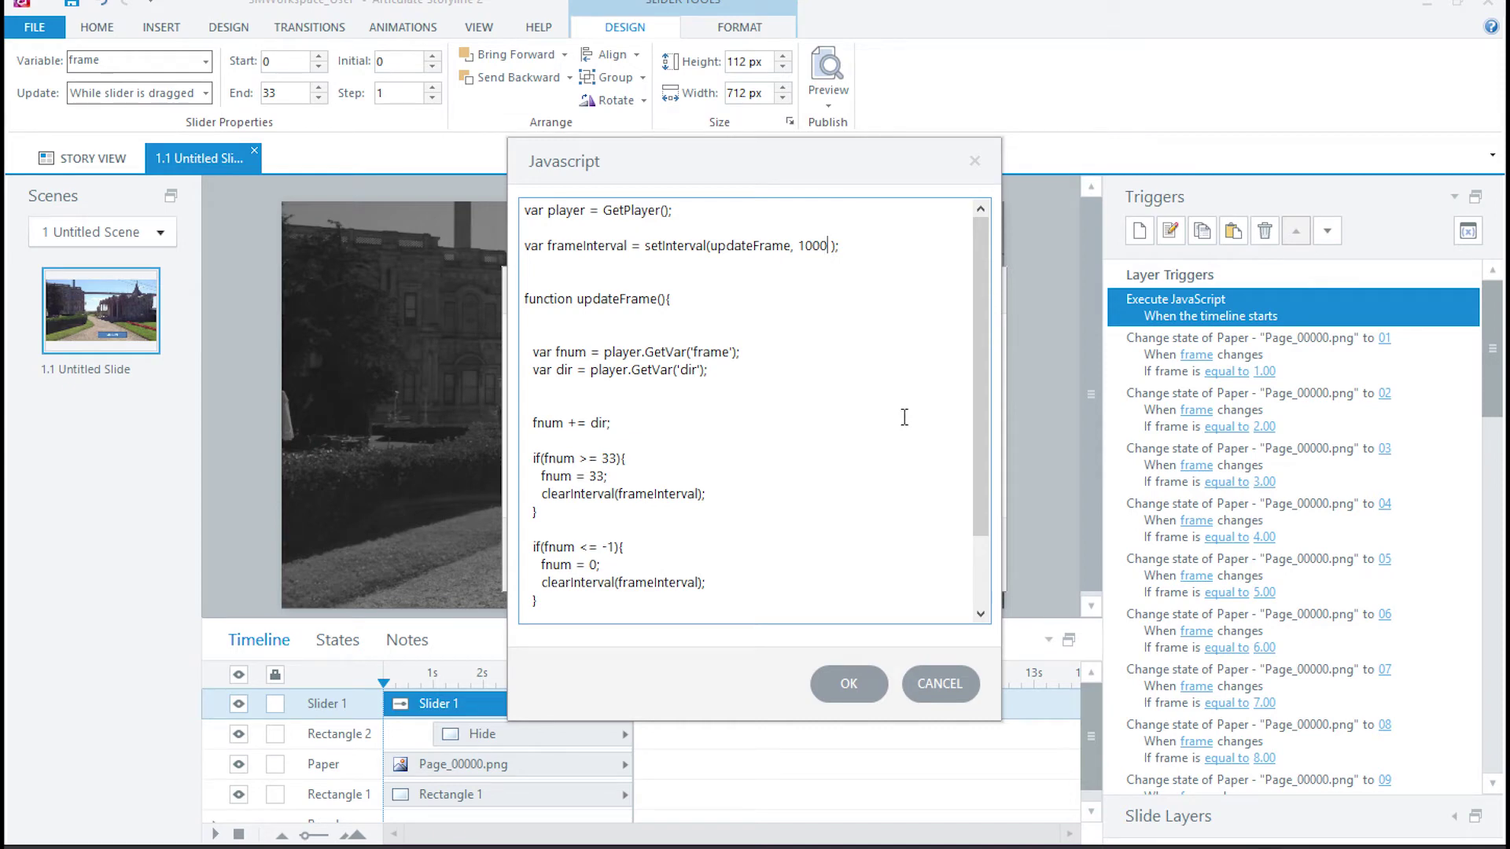
Set the setInterval delay in the Storyline script to 30.
{"action": "key", "text": "BackSpace"}
{"action": "key", "text": "BackSpace"}
{"action": "key", "text": "BackSpace"}
{"action": "key", "text": "BackSpace"}
{"action": "type", "text": "30"}
Replace the setInterval delay with 1000 / 29.97 and check the expression.
{"action": "double_click", "coordinate": [808, 246]}
{"action": "type", "text": "1000 / 29.97"}
{"action": "left_click_drag", "start_coordinate": [805, 245], "coordinate": [871, 244]}
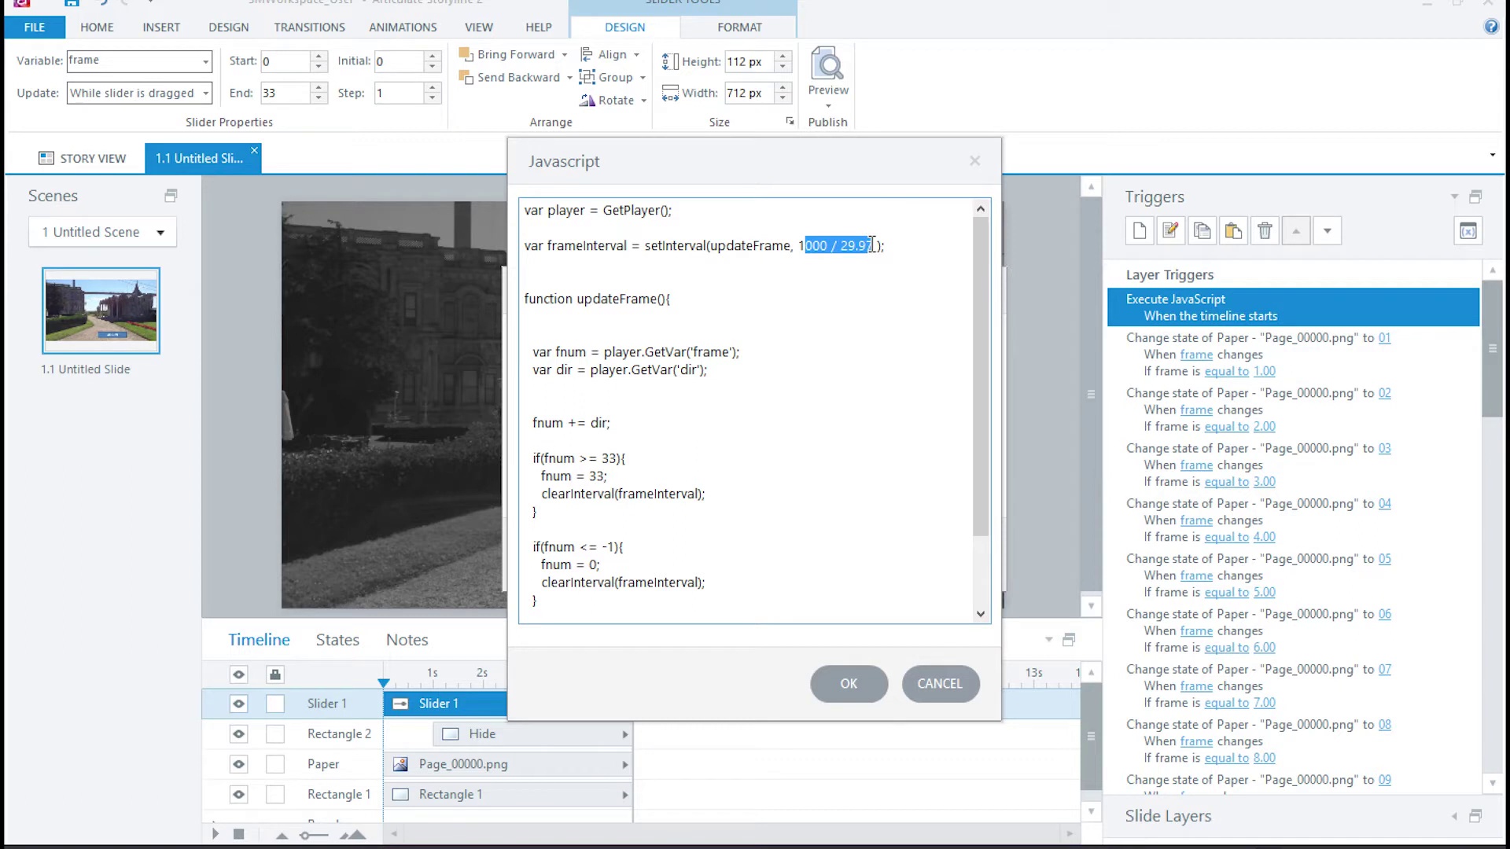
{"action": "left_click", "coordinate": [828, 256]}
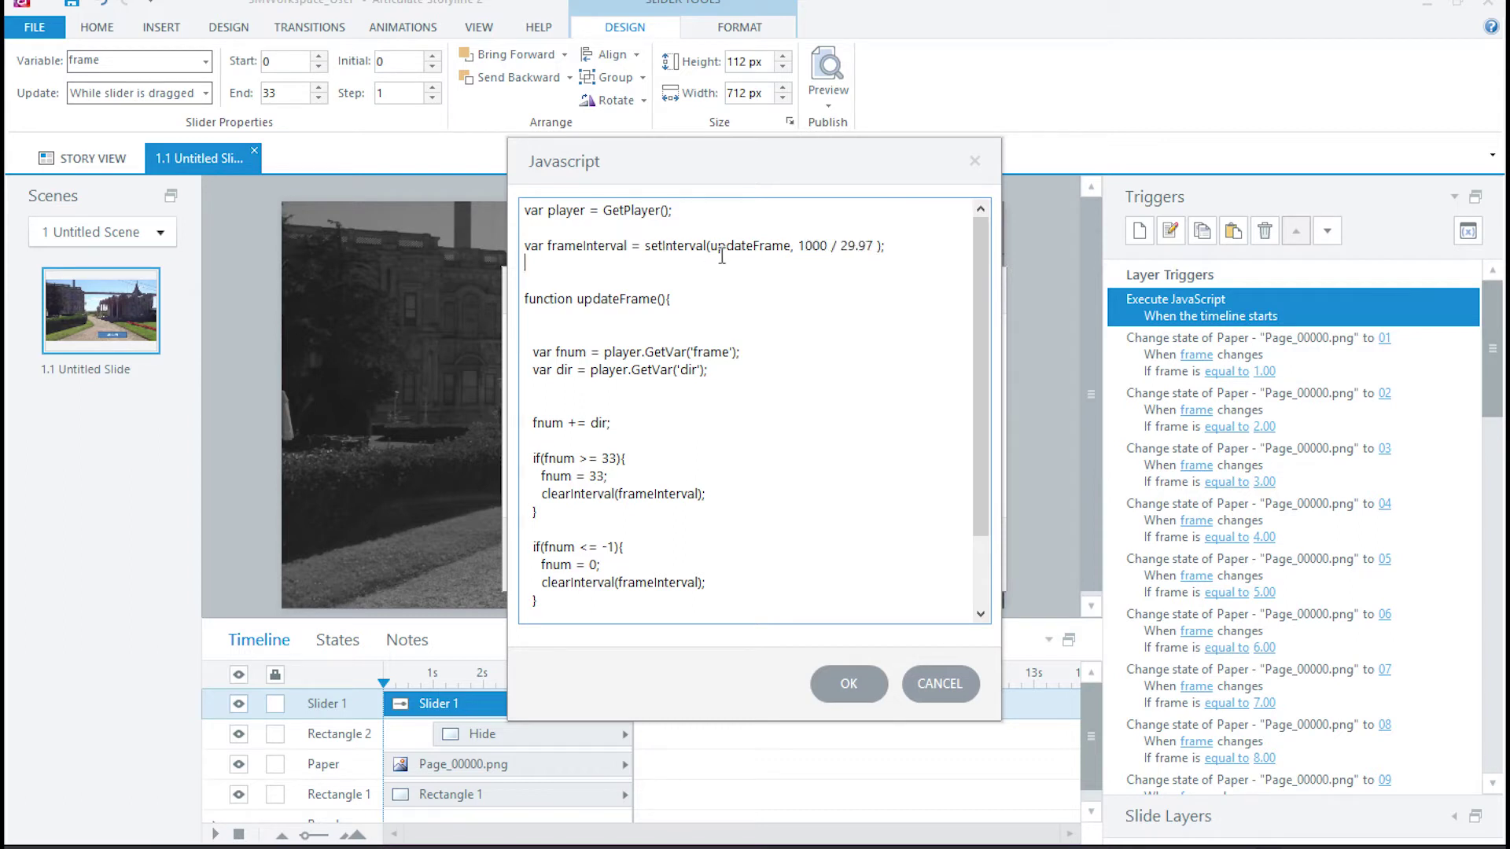
Review the setInterval arguments and the updateFrame function body, and save the script and its trigger.
{"action": "double_click", "coordinate": [858, 246]}
{"action": "double_click", "coordinate": [760, 246]}
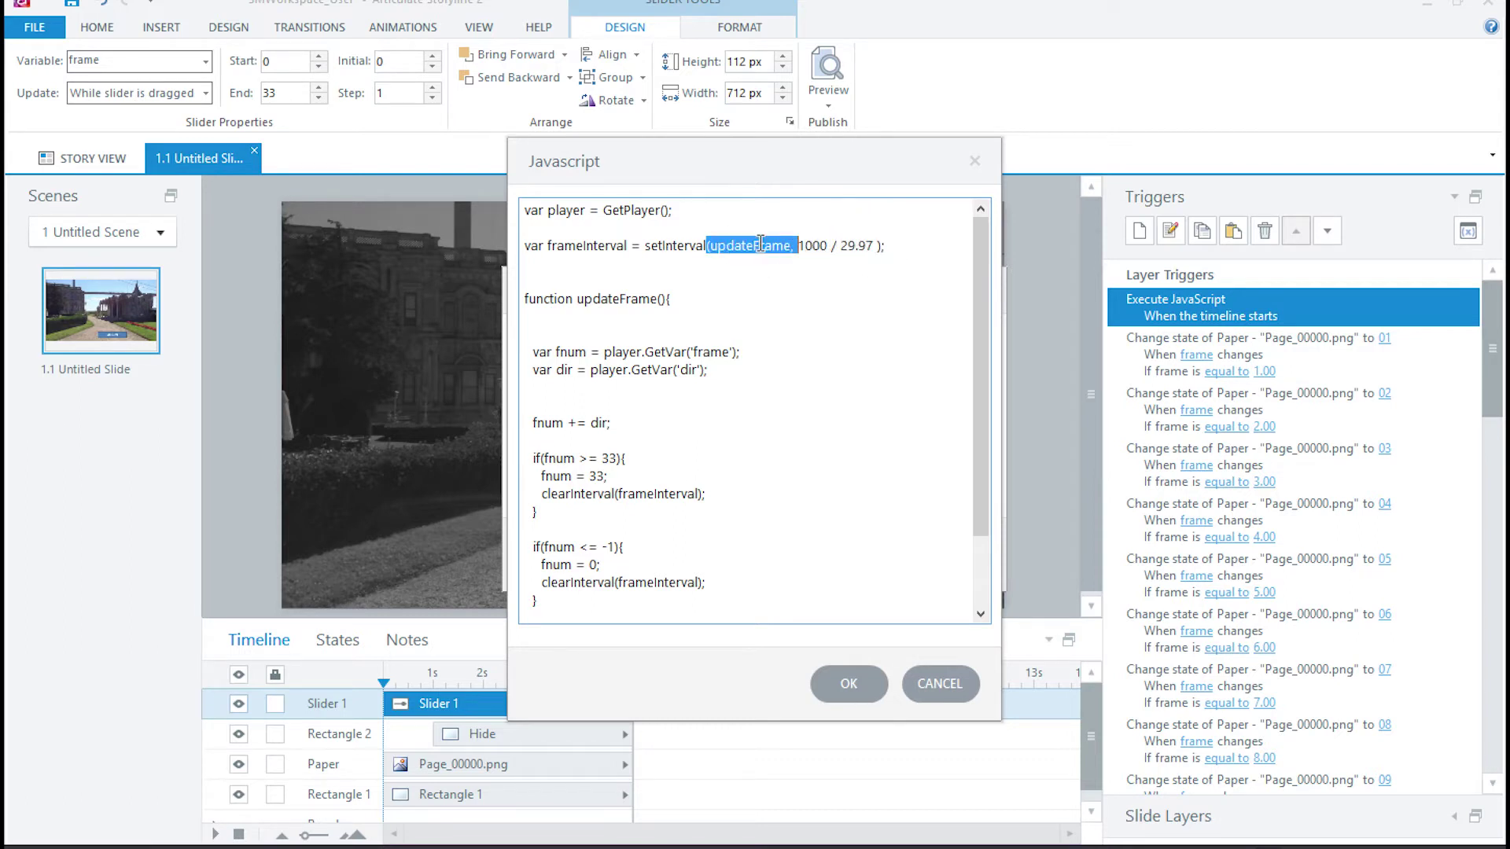
{"action": "left_click_drag", "start_coordinate": [552, 369], "coordinate": [690, 376]}
{"action": "left_click", "coordinate": [616, 370]}
{"action": "left_click_drag", "start_coordinate": [539, 314], "coordinate": [651, 541]}
{"action": "left_click_drag", "start_coordinate": [539, 316], "coordinate": [759, 568]}
{"action": "scroll", "coordinate": [842, 452], "scroll_direction": "down", "scroll_amount": 2}
{"action": "left_click", "coordinate": [629, 444]}
{"action": "left_click_drag", "start_coordinate": [586, 458], "coordinate": [764, 601]}
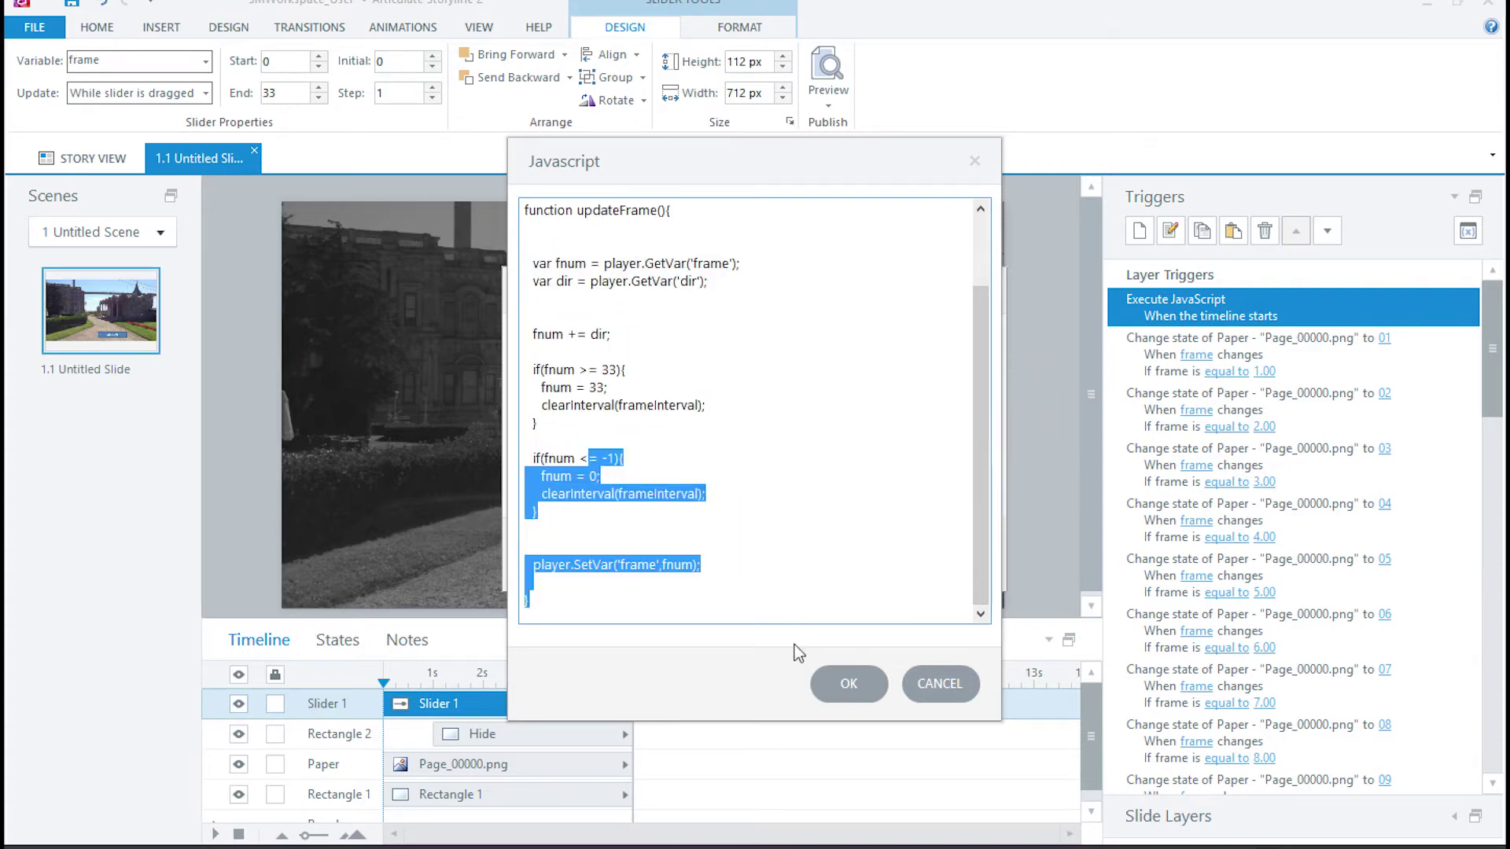
{"action": "left_click", "coordinate": [842, 696]}
{"action": "key", "text": "Return"}
Examine the See More button's triggers on the base layer that set dir and show the Paper layer.
{"action": "left_click", "coordinate": [1224, 770]}
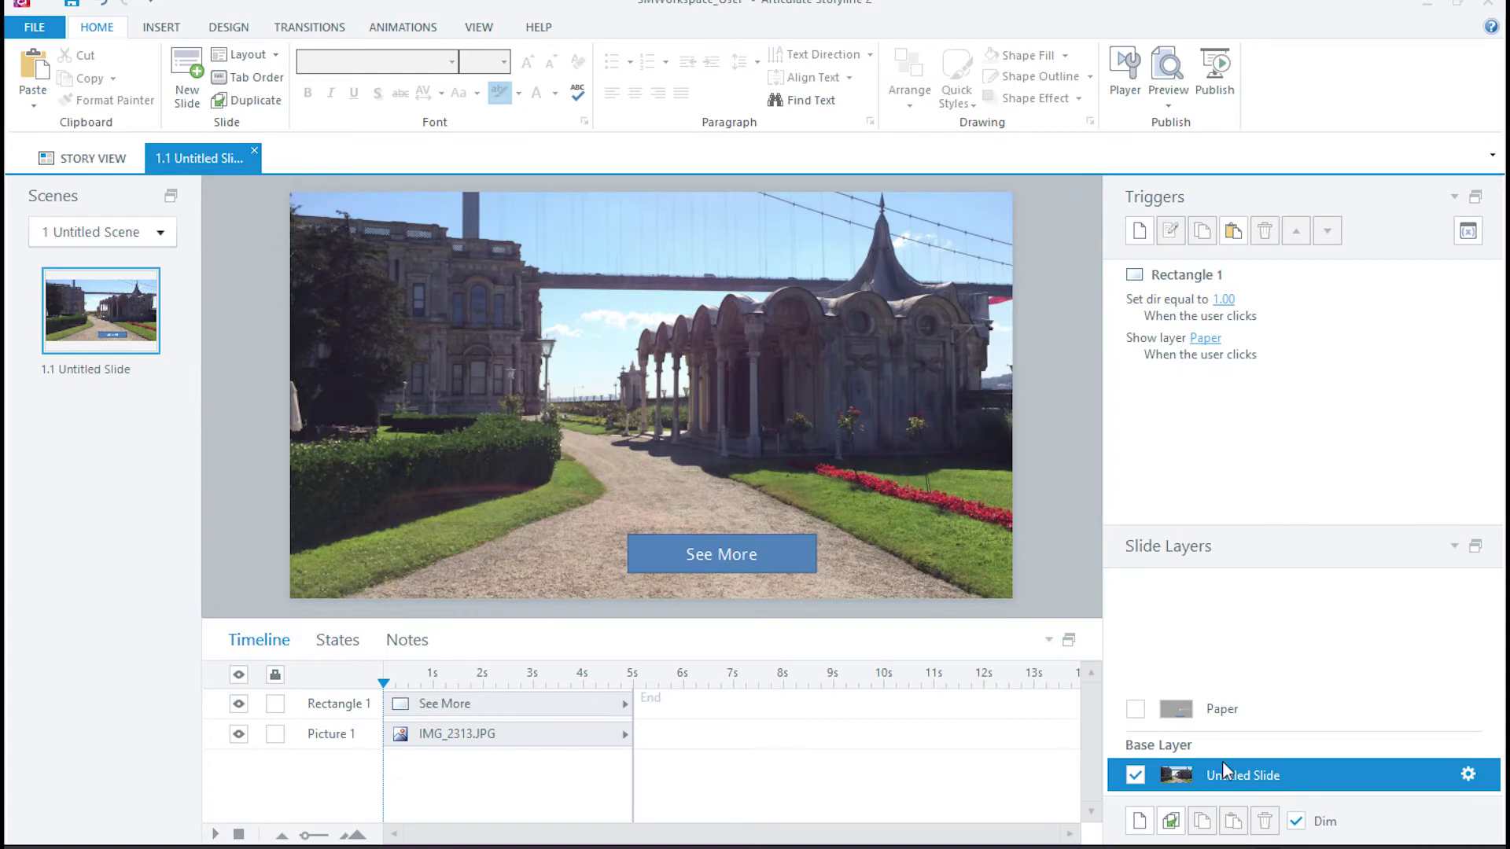
{"action": "left_click", "coordinate": [778, 556]}
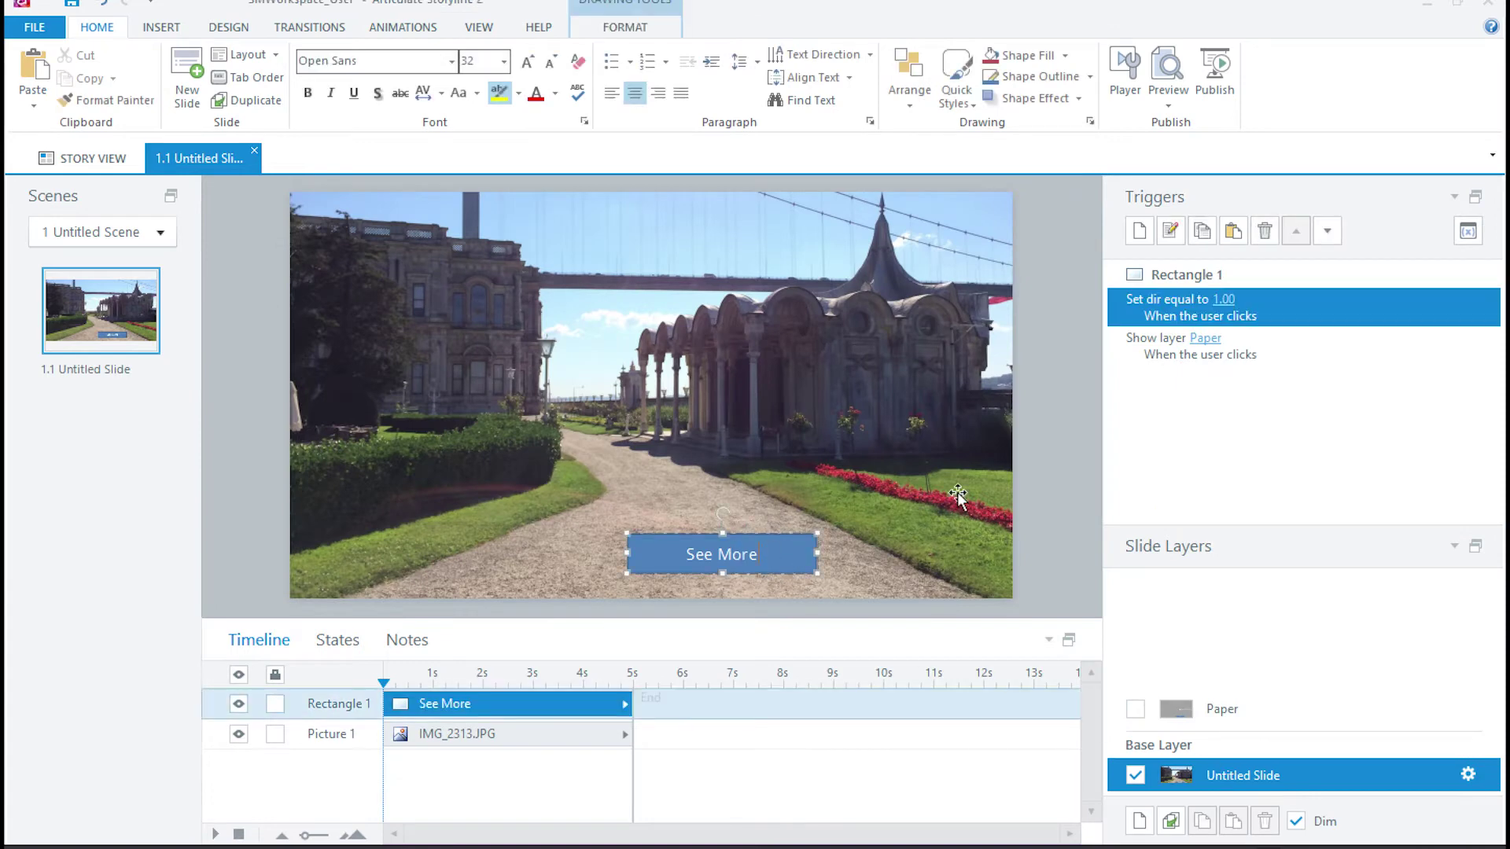
{"action": "left_click", "coordinate": [1148, 343]}
Review the Paper layer's Execute JavaScript trigger and its first state-change trigger without changing them.
{"action": "left_click", "coordinate": [1228, 696]}
{"action": "double_click", "coordinate": [1163, 311]}
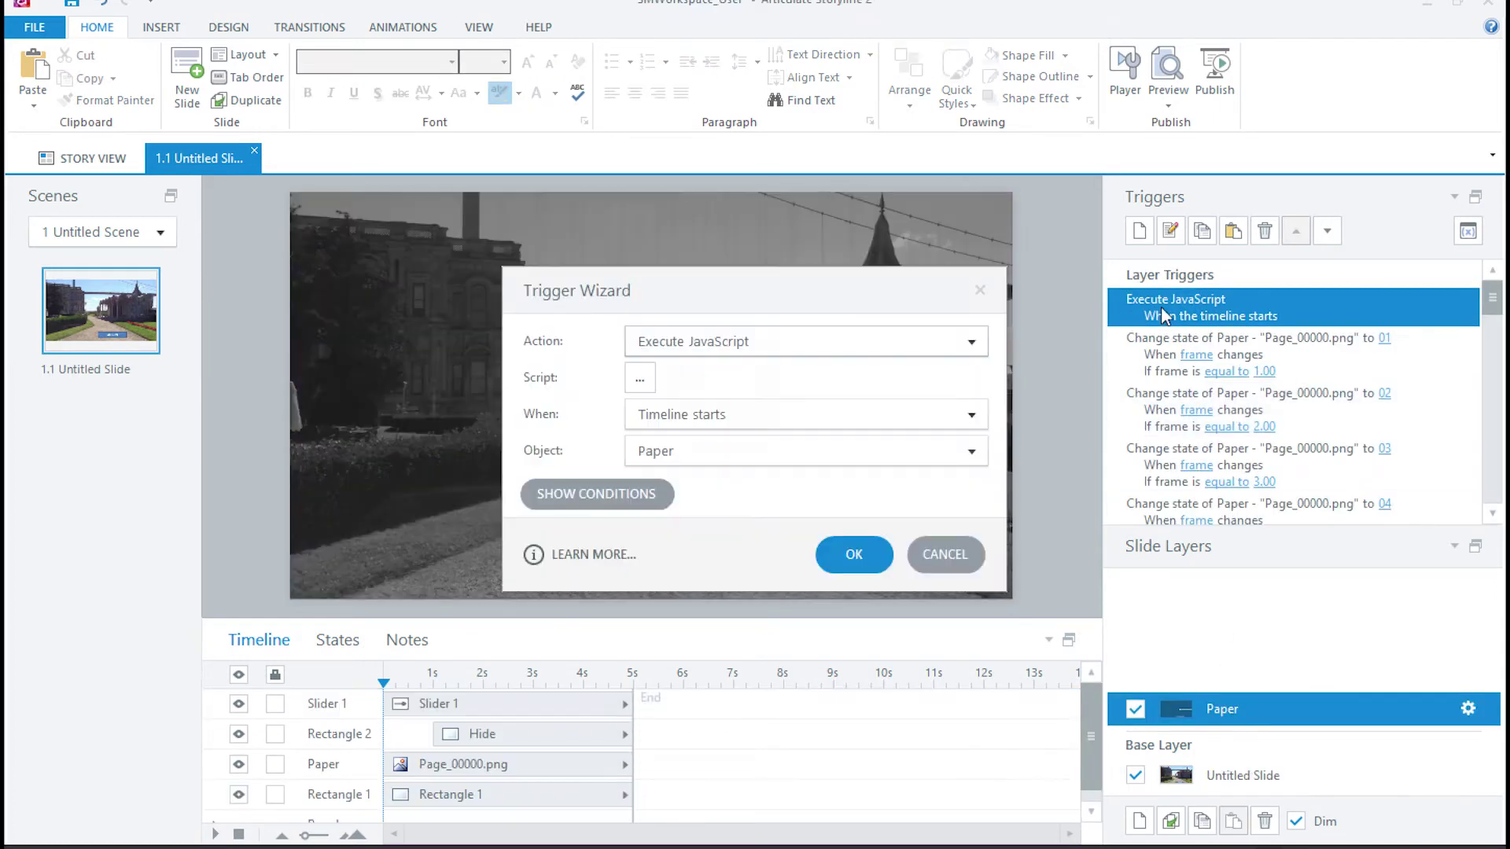
{"action": "left_click", "coordinate": [982, 293]}
{"action": "left_click", "coordinate": [1148, 368]}
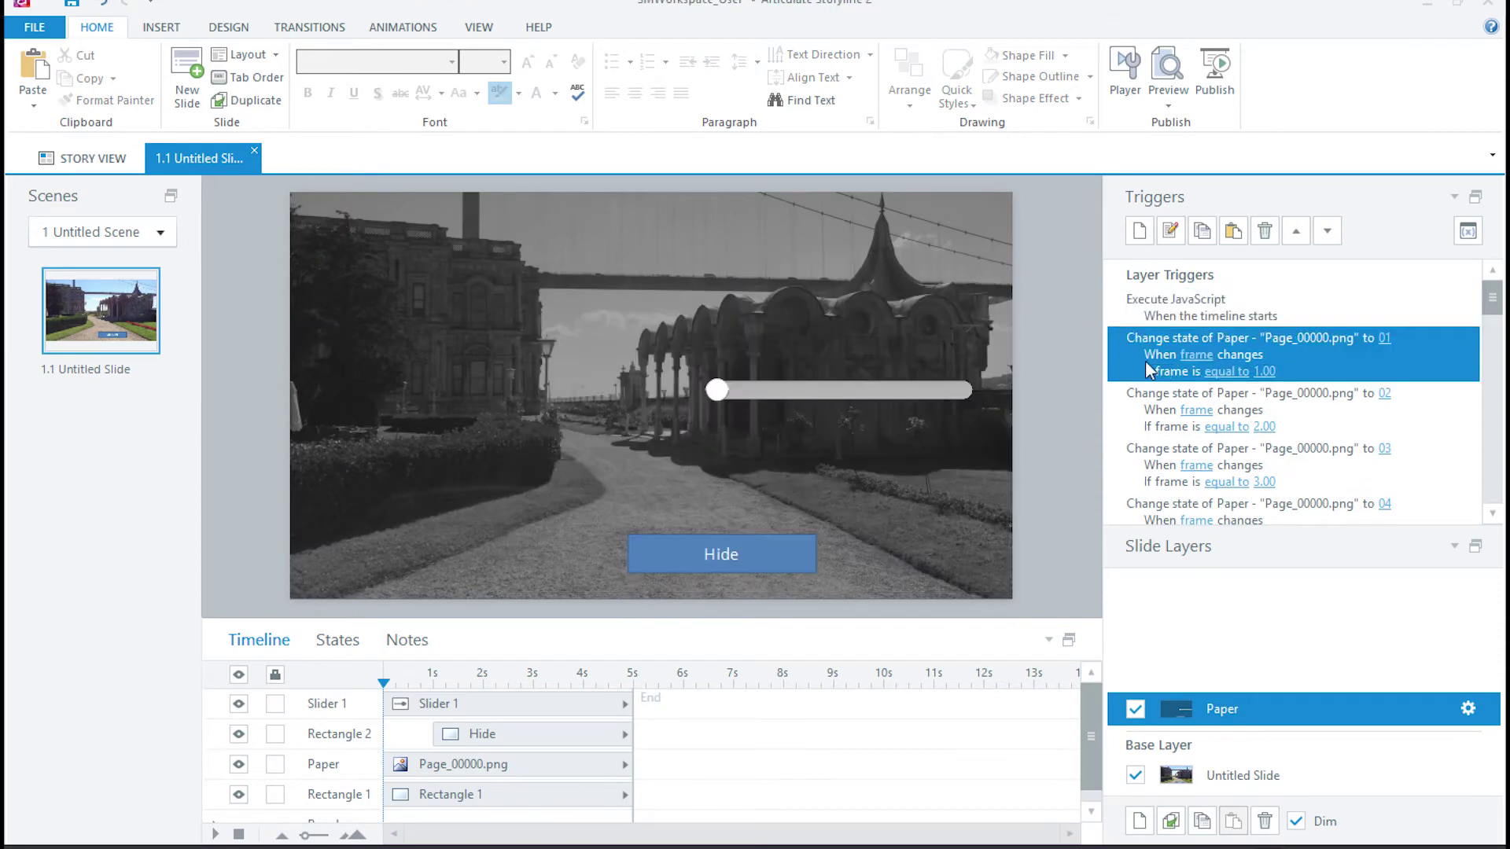
Look through the Paper picture's states up to state 33.
{"action": "left_click", "coordinate": [600, 573]}
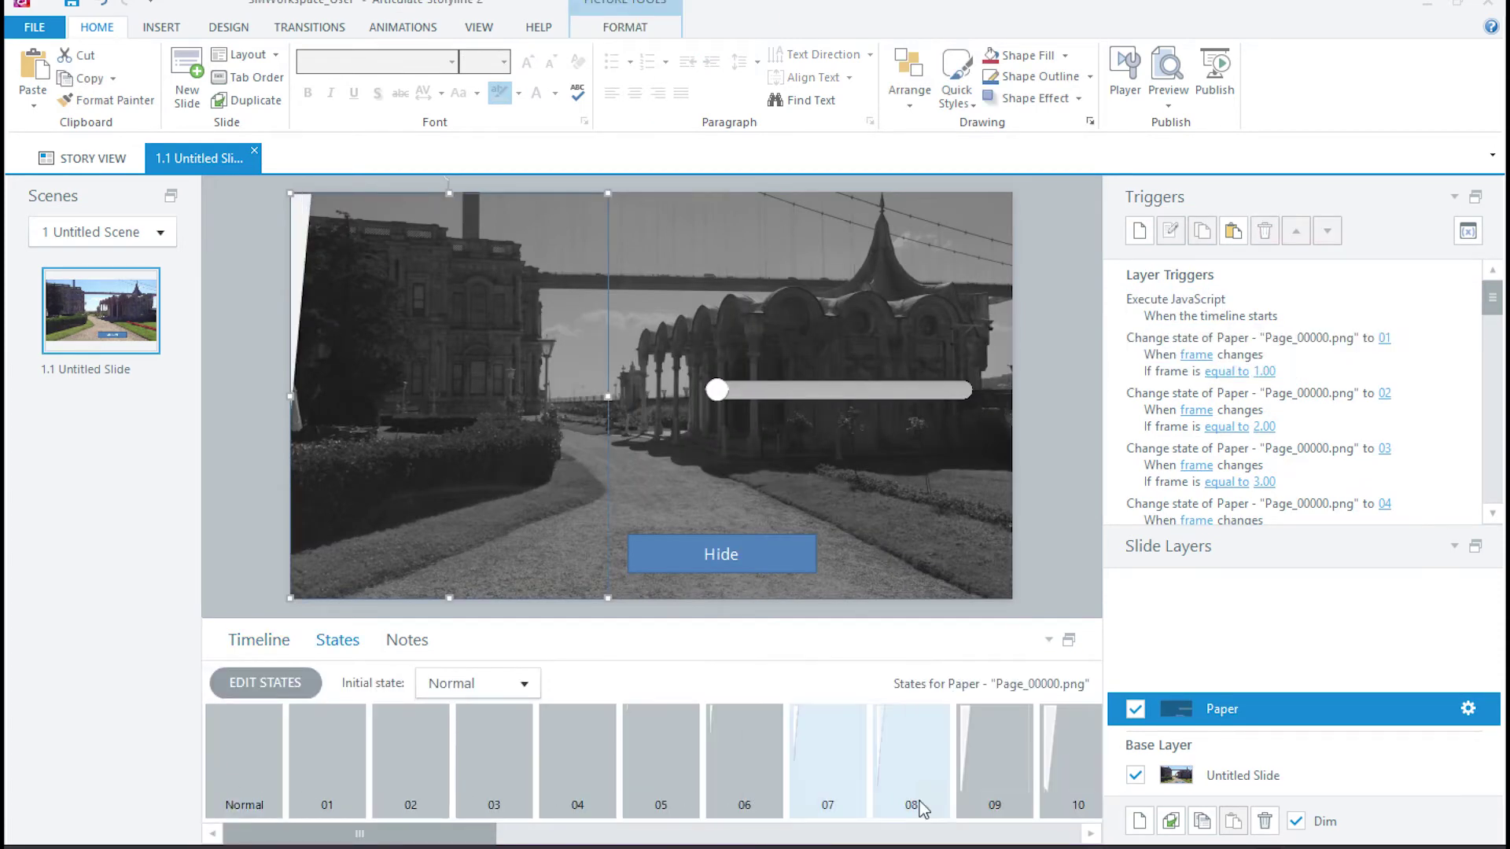
{"action": "scroll", "coordinate": [1065, 785], "scroll_direction": "right", "scroll_amount": 5}
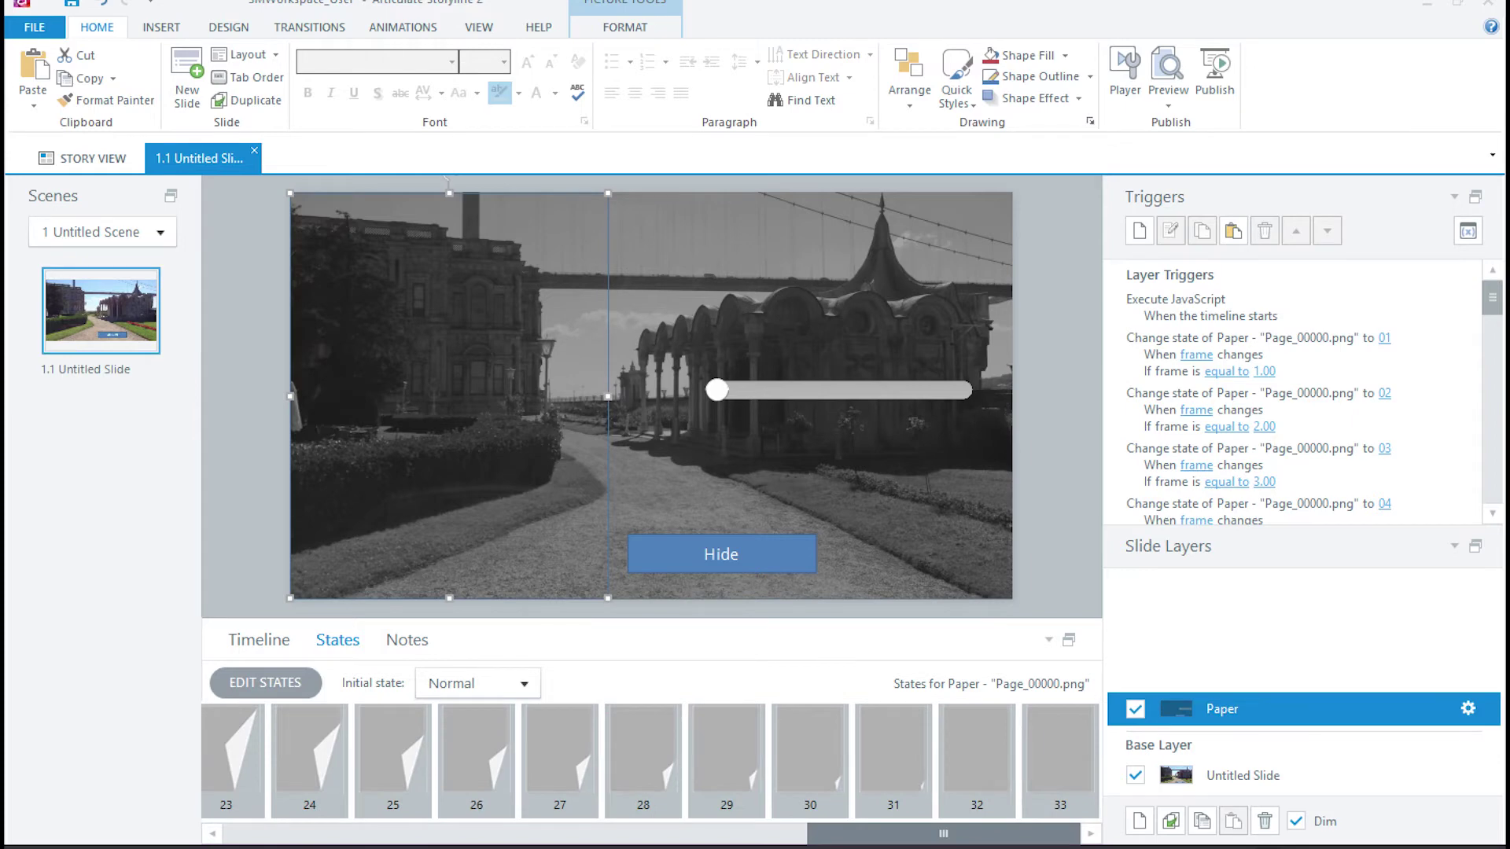
{"action": "left_click", "coordinate": [1063, 778]}
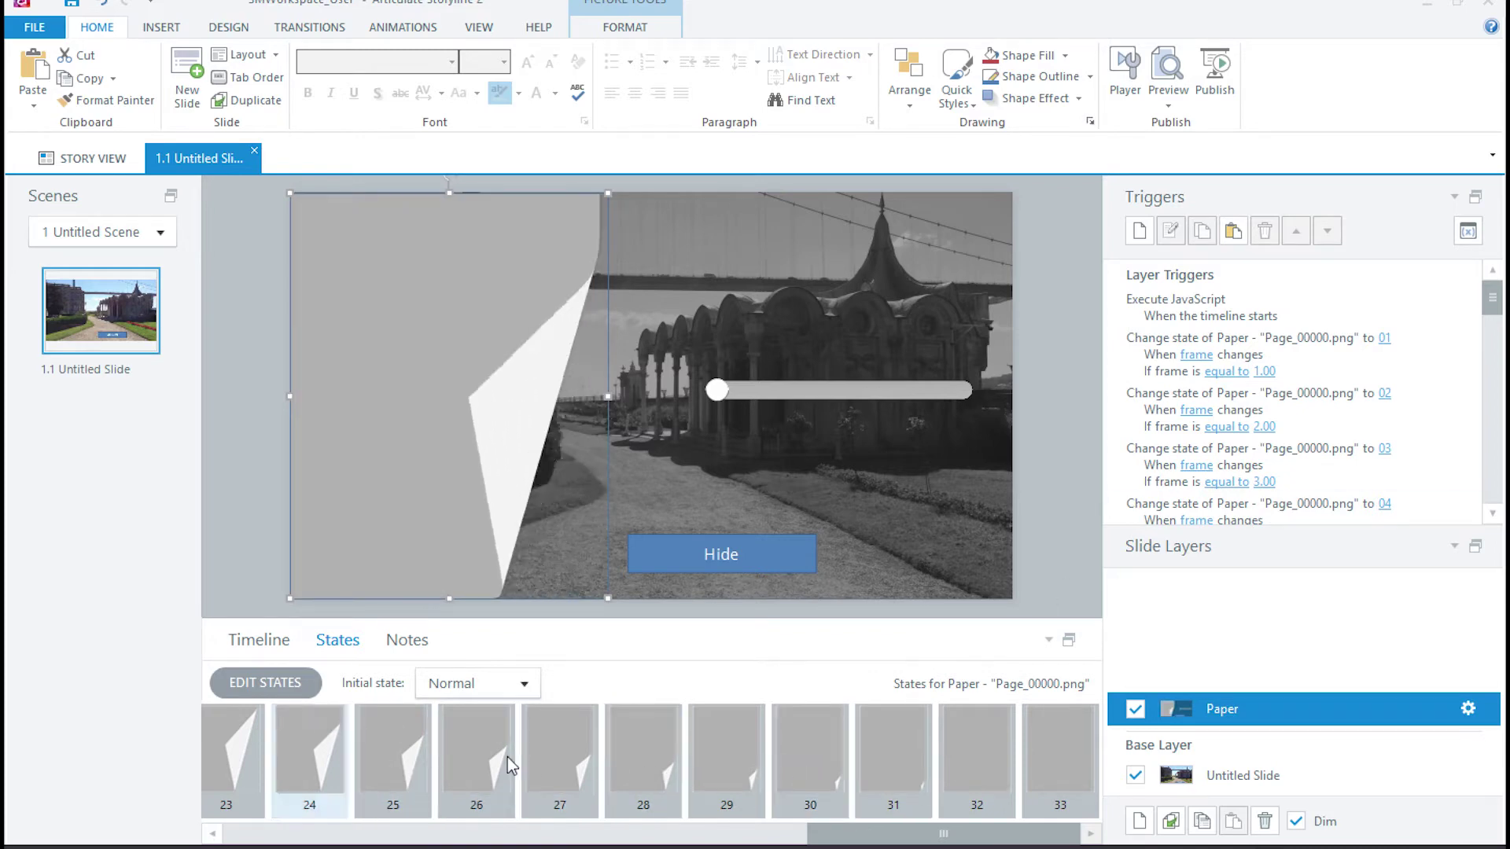
Examine the Hide button's triggers that set dir to -1.00 and execute JavaScript.
{"action": "left_click", "coordinate": [790, 560]}
{"action": "scroll", "coordinate": [1486, 477], "scroll_direction": "down", "scroll_amount": 1}
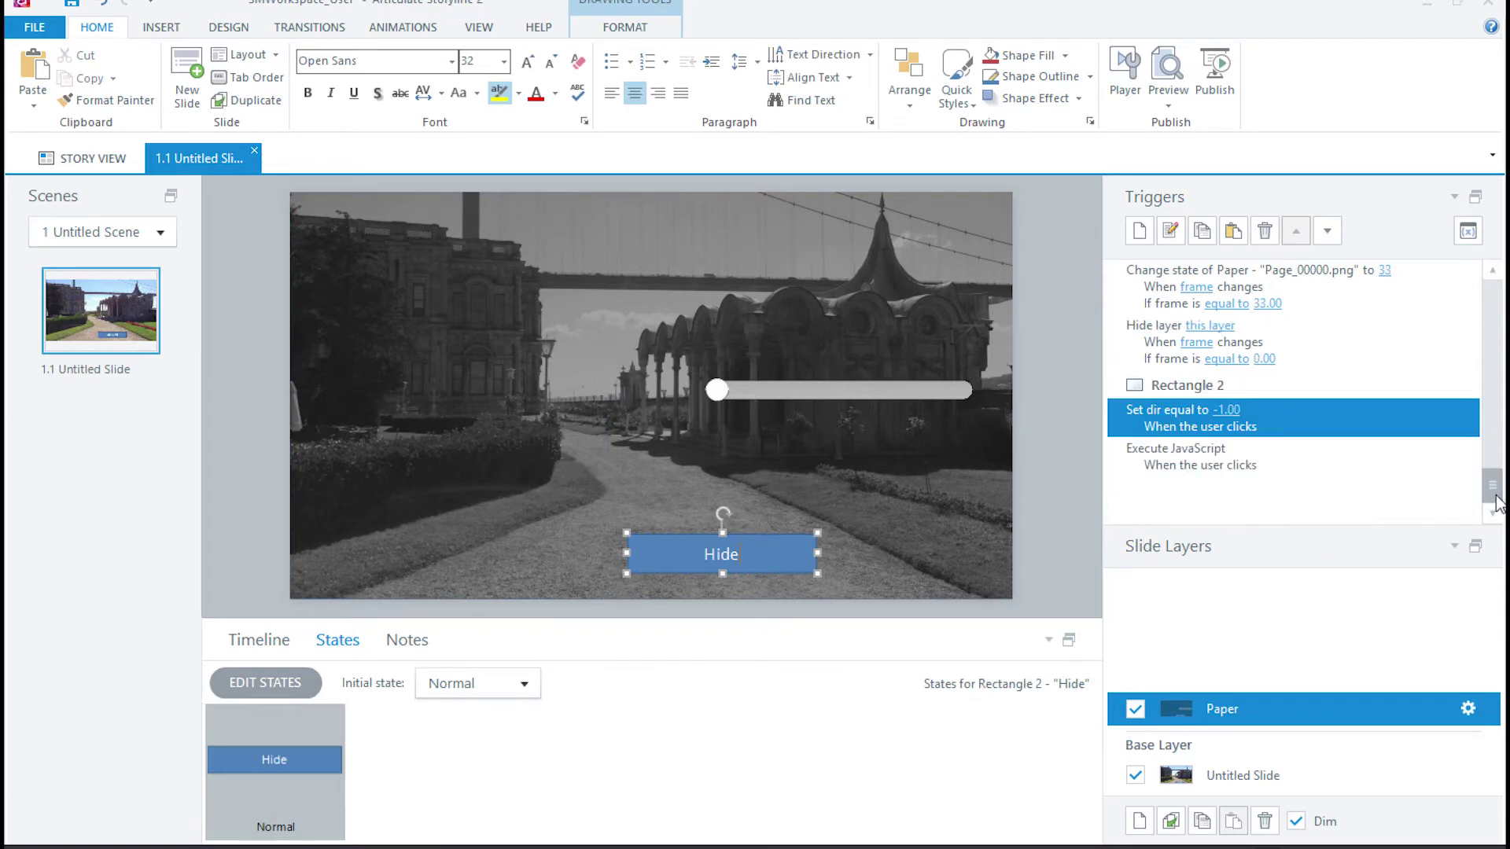
{"action": "left_click", "coordinate": [1187, 468]}
{"action": "left_click", "coordinate": [1161, 423]}
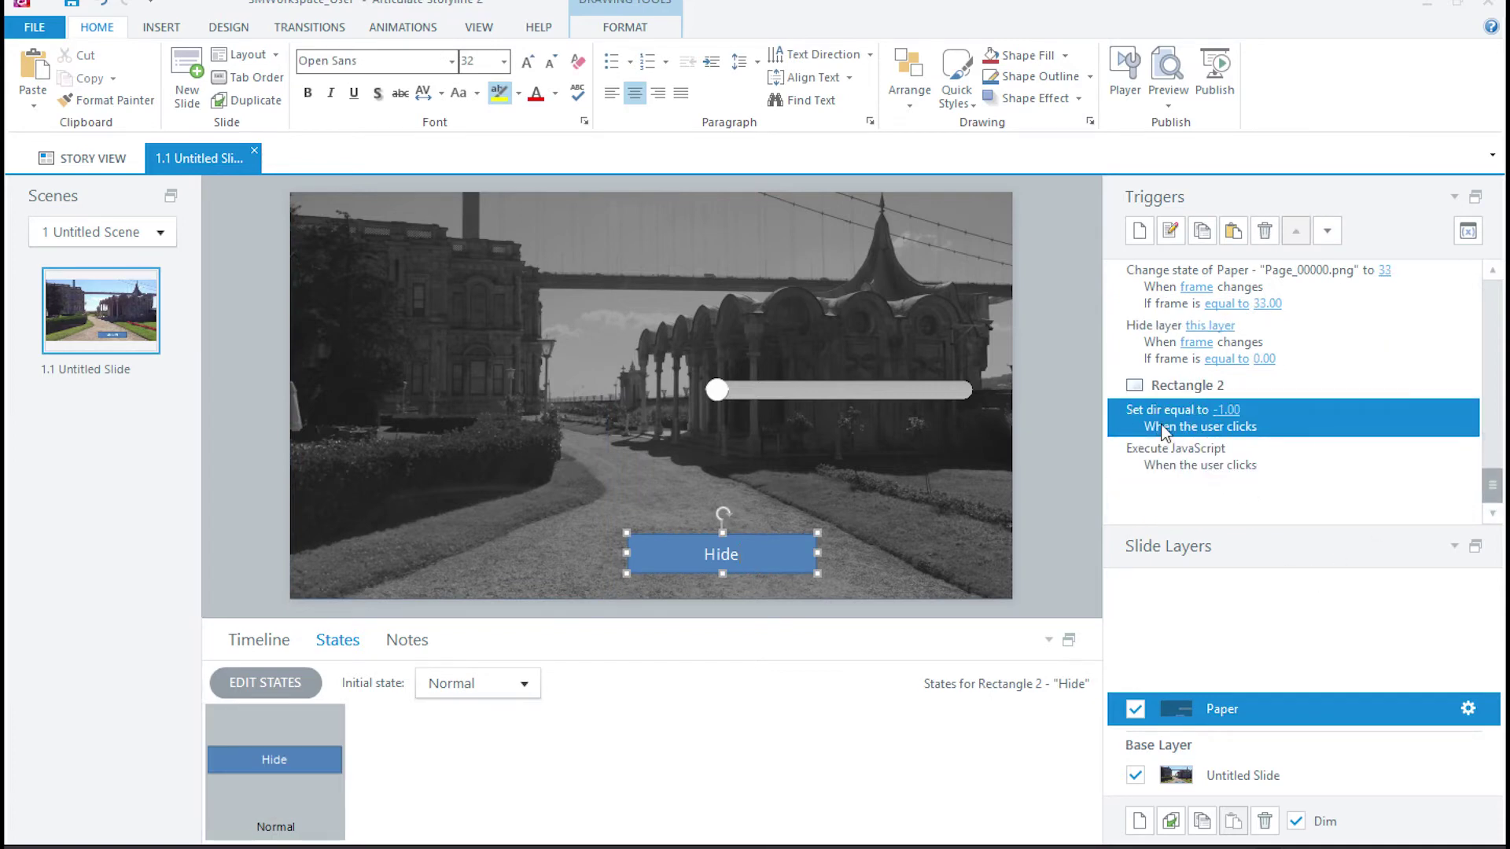
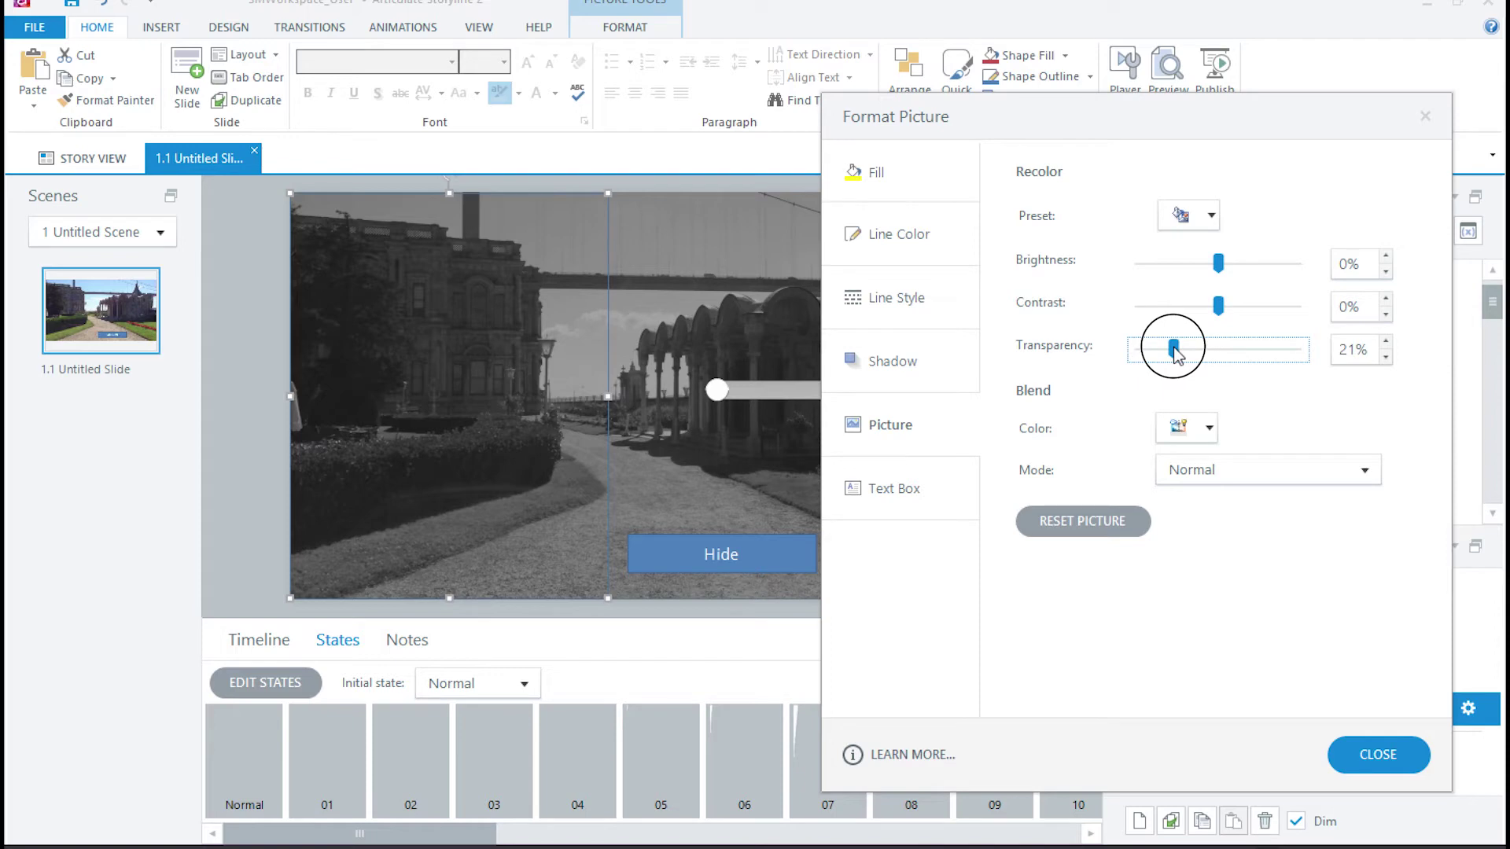
Apply about 20% transparency to the Paper picture and check it on the last states, up to 33.
{"action": "left_click", "coordinate": [1377, 754]}
{"action": "left_click", "coordinate": [726, 835]}
{"action": "left_click", "coordinate": [726, 835]}
{"action": "left_click", "coordinate": [1069, 833]}
{"action": "left_click", "coordinate": [1057, 762]}
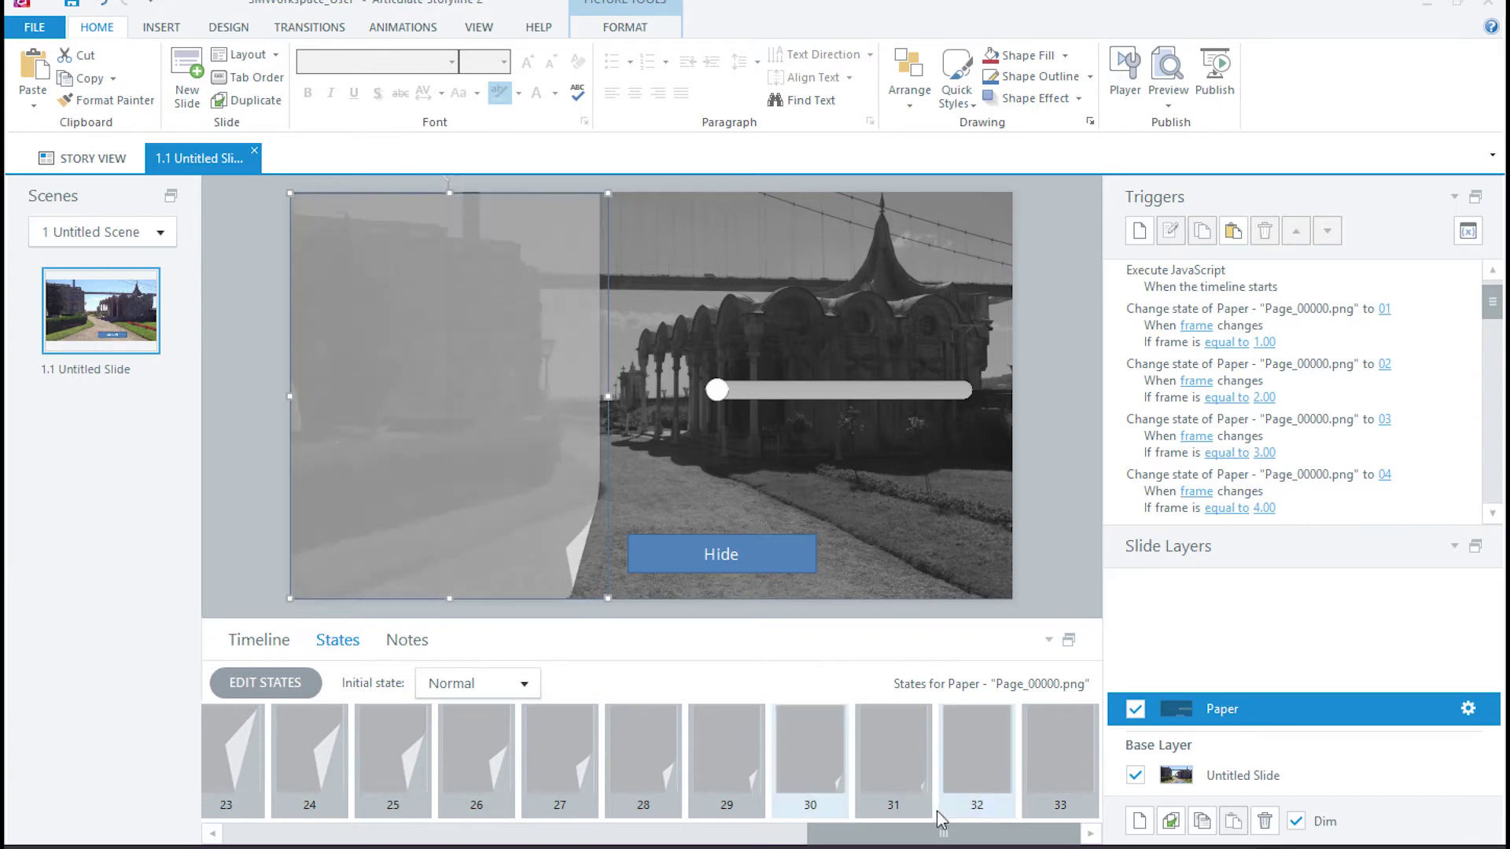
Reset the Paper picture's formatting and recolor it with the red Dark Variations preset.
{"action": "double_click", "coordinate": [971, 766]}
{"action": "left_click", "coordinate": [912, 429]}
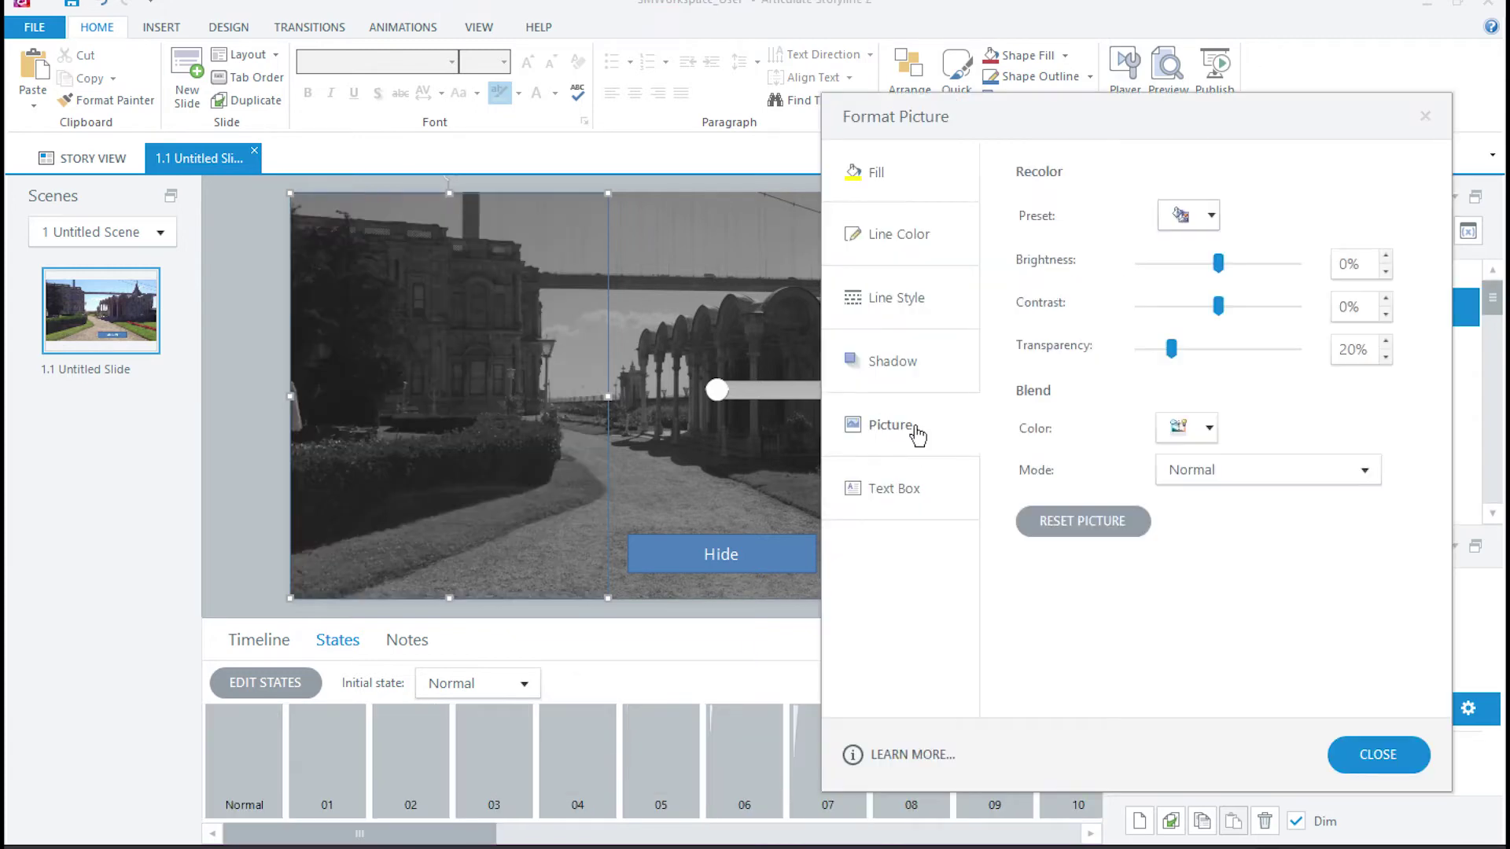
{"action": "left_click", "coordinate": [1101, 519]}
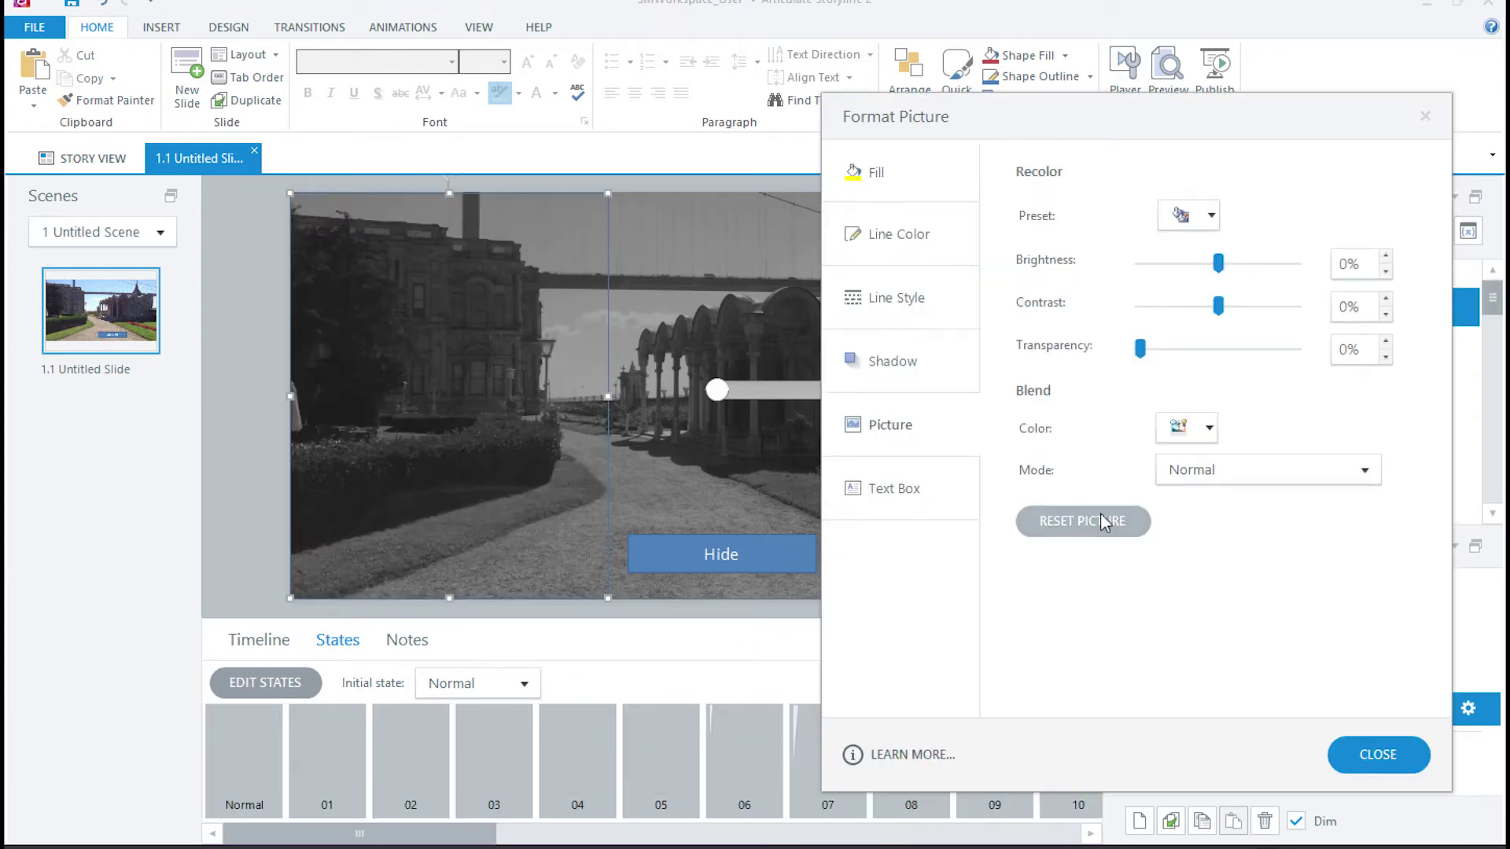
{"action": "left_click", "coordinate": [1210, 220]}
{"action": "left_click", "coordinate": [1273, 403]}
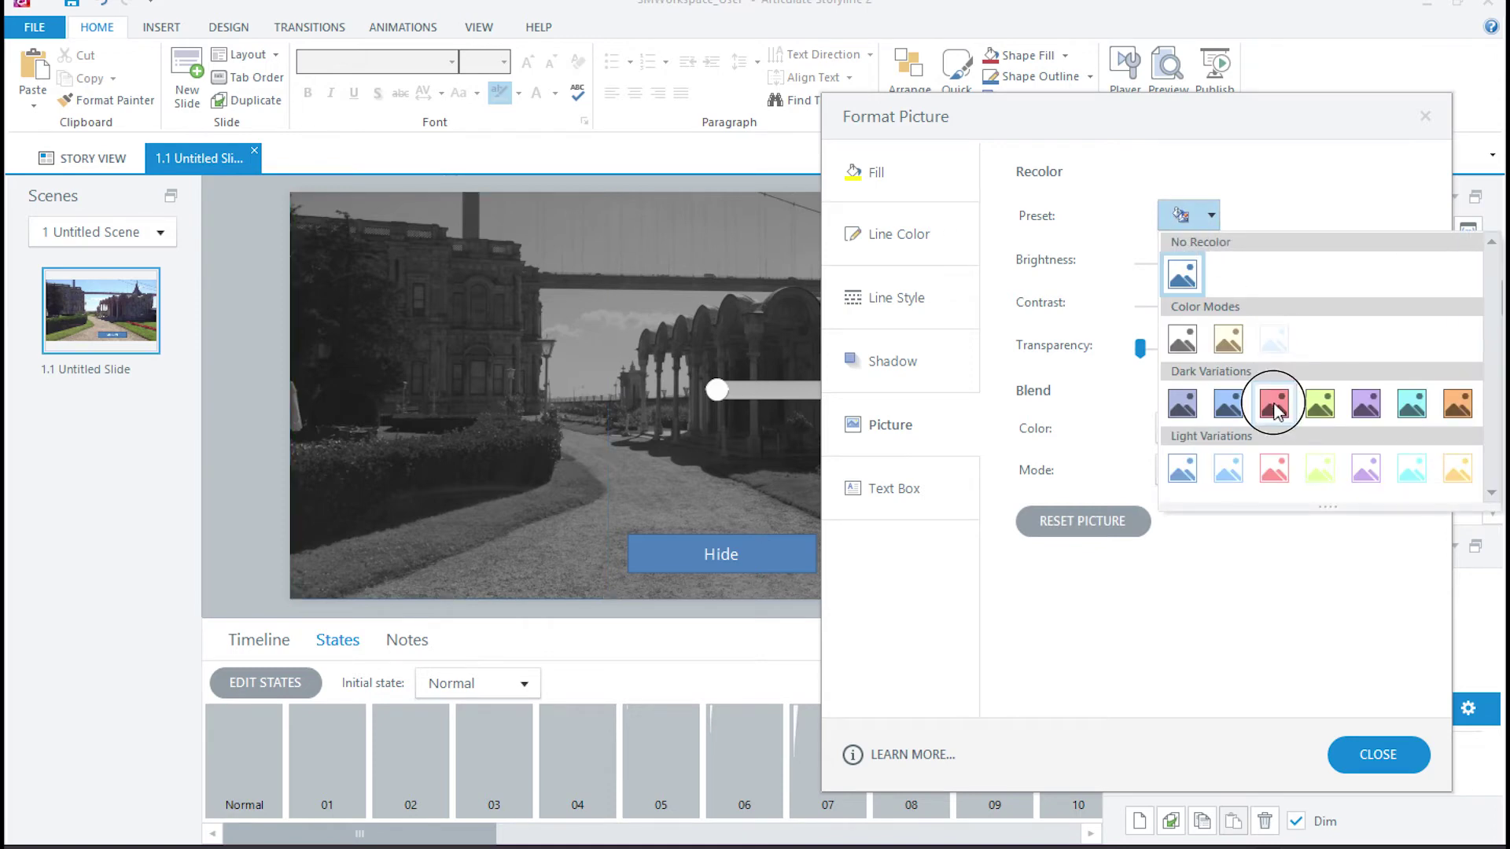
{"action": "key", "text": "Escape"}
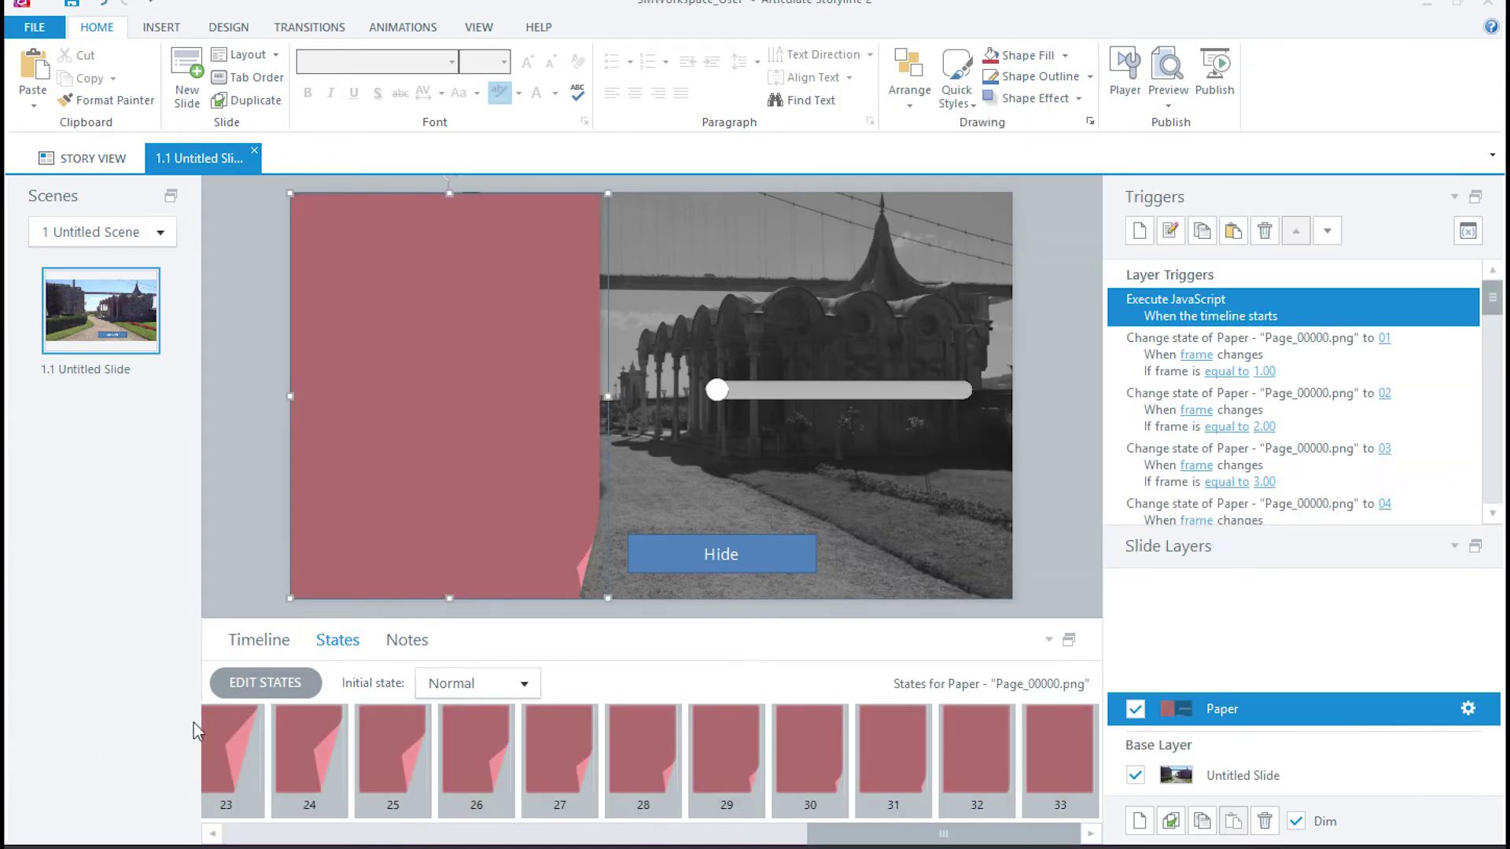
Check the red recolor on the Paper picture's states 25, 26 and 30.
{"action": "left_click", "coordinate": [394, 747]}
{"action": "left_click", "coordinate": [477, 747]}
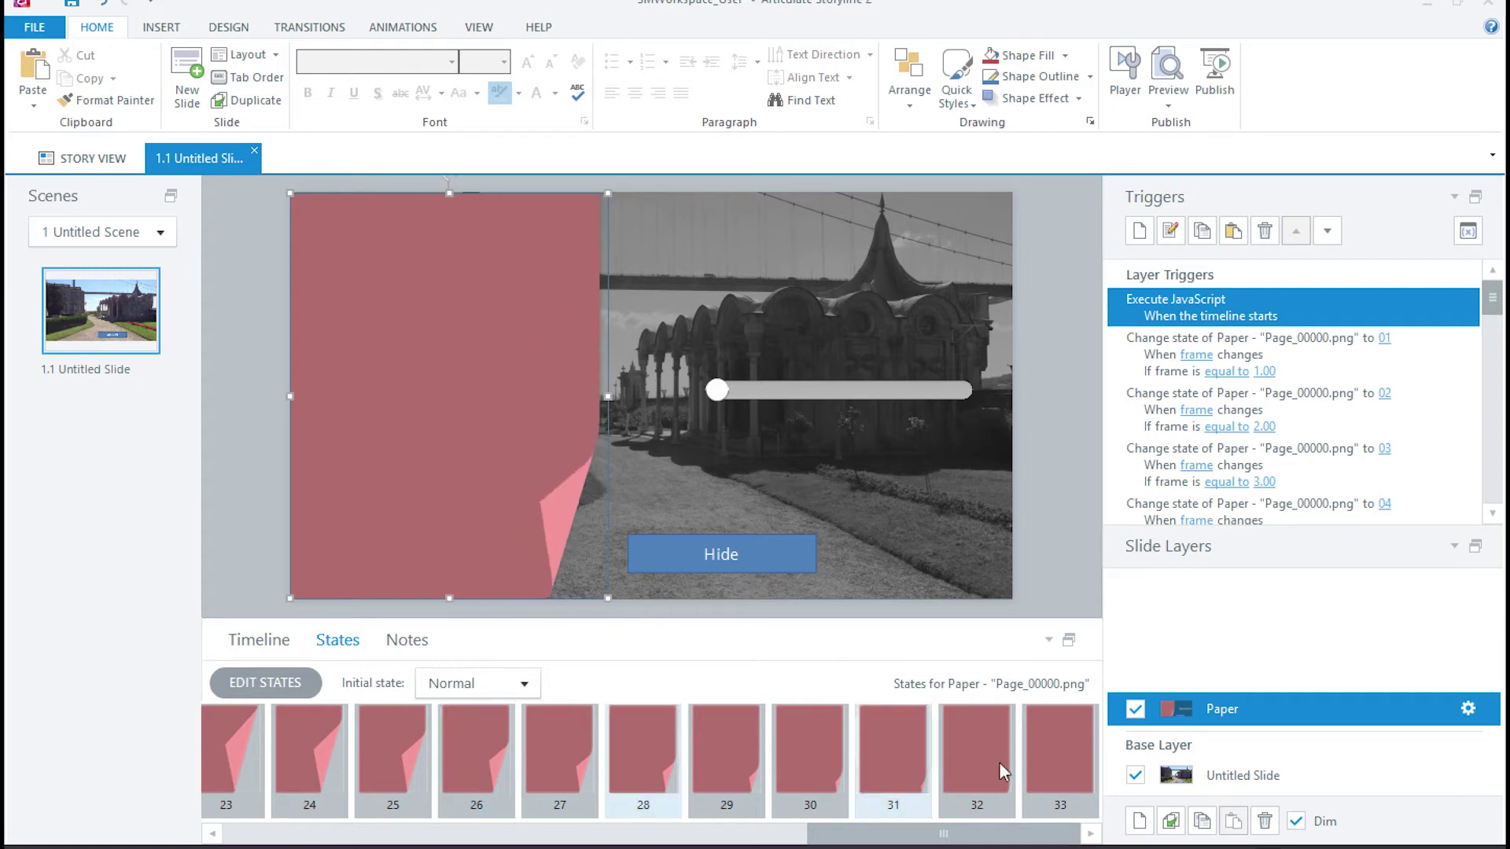
{"action": "left_click", "coordinate": [830, 780]}
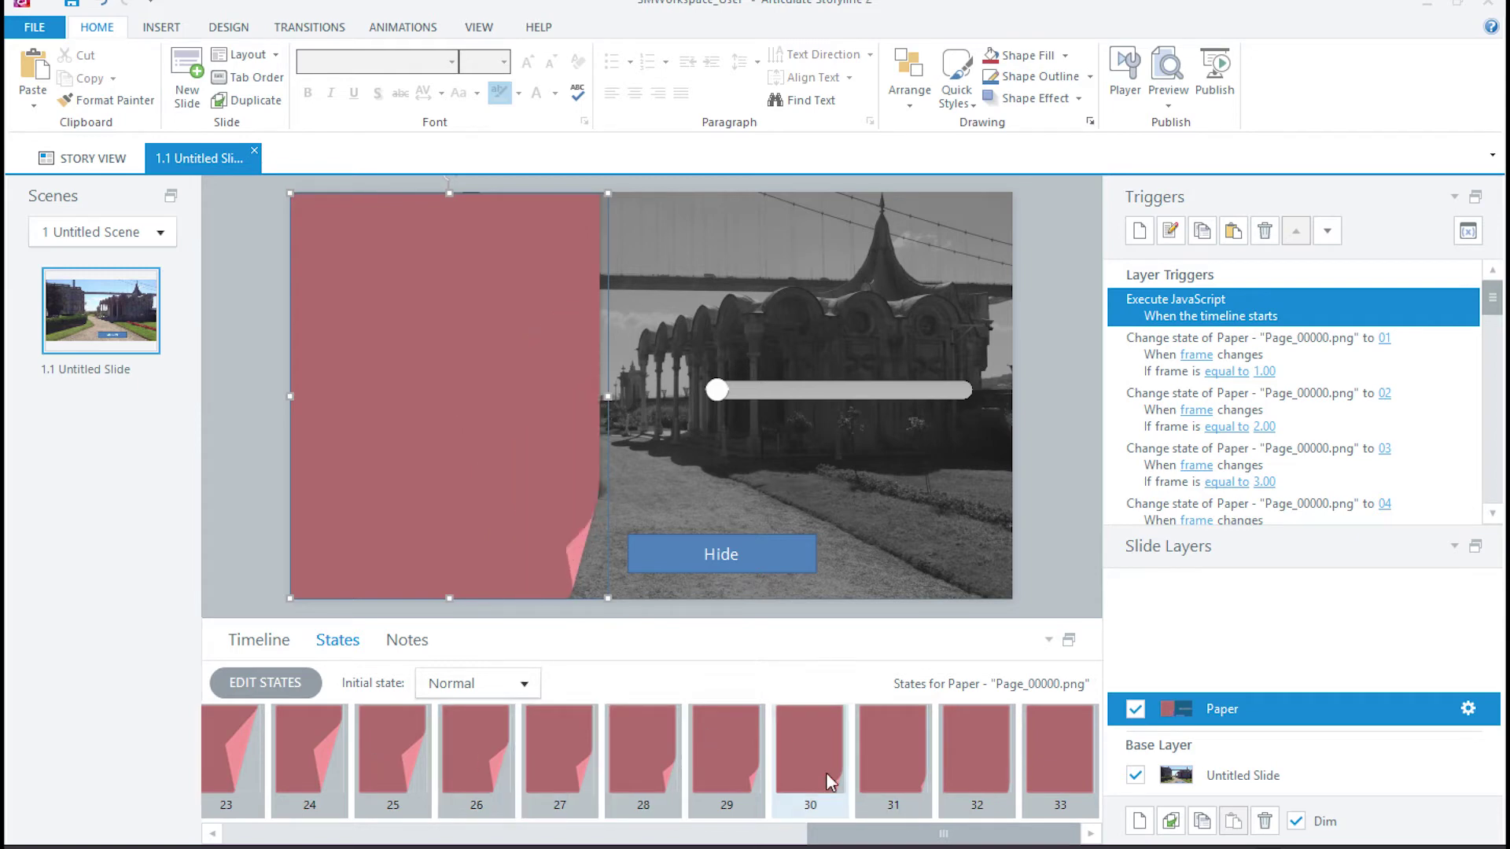
Set the Paper picture's brightness to -47% and move the formatting dialog aside to view the states.
{"action": "double_click", "coordinate": [829, 781]}
{"action": "left_click", "coordinate": [890, 425]}
{"action": "left_click", "coordinate": [1211, 215]}
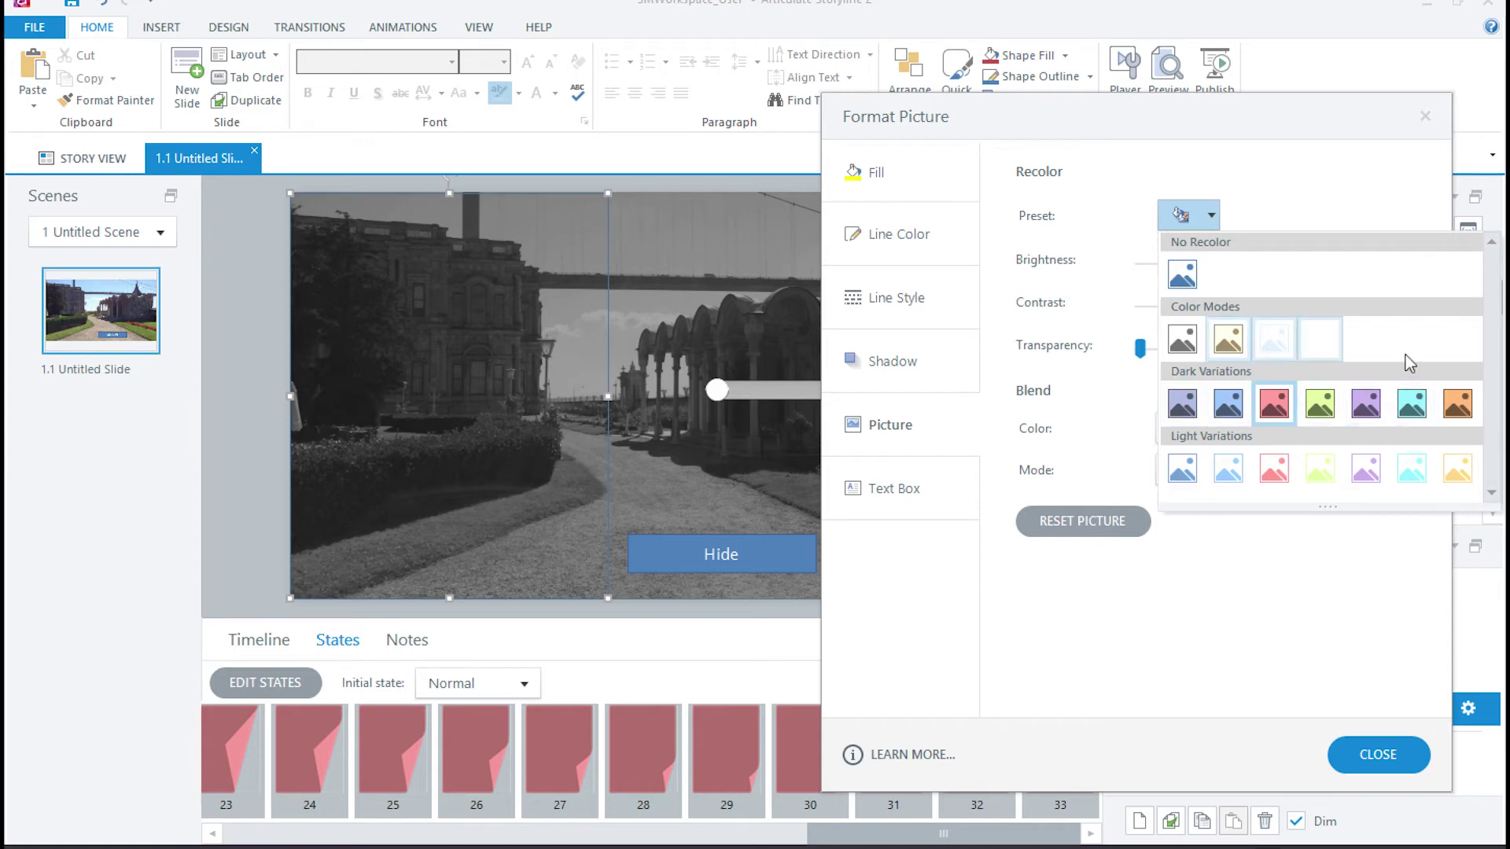
{"action": "left_click", "coordinate": [1358, 320]}
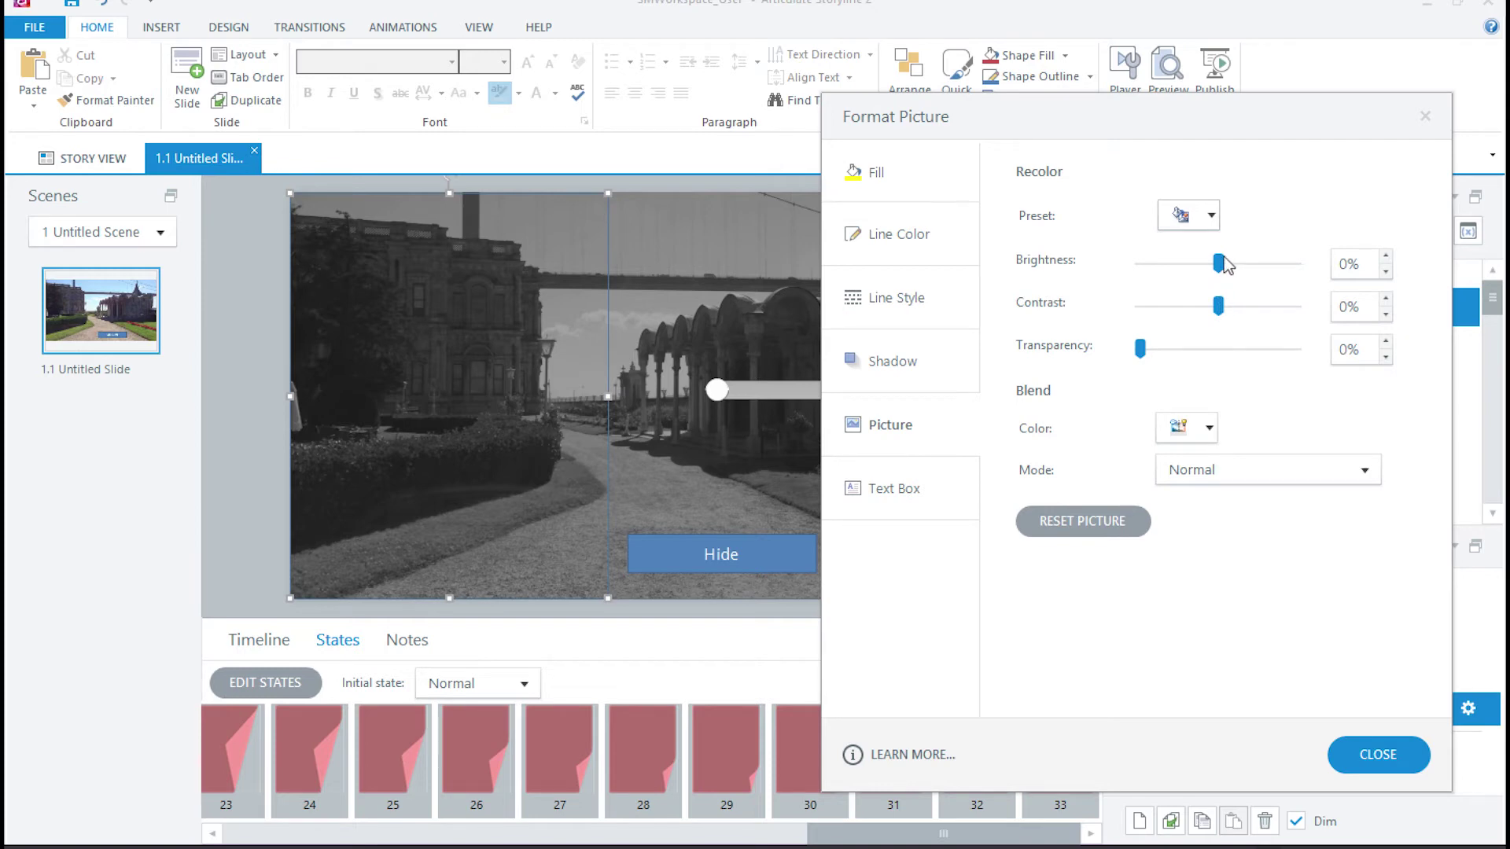
{"action": "left_click_drag", "start_coordinate": [1223, 256], "coordinate": [1188, 256]}
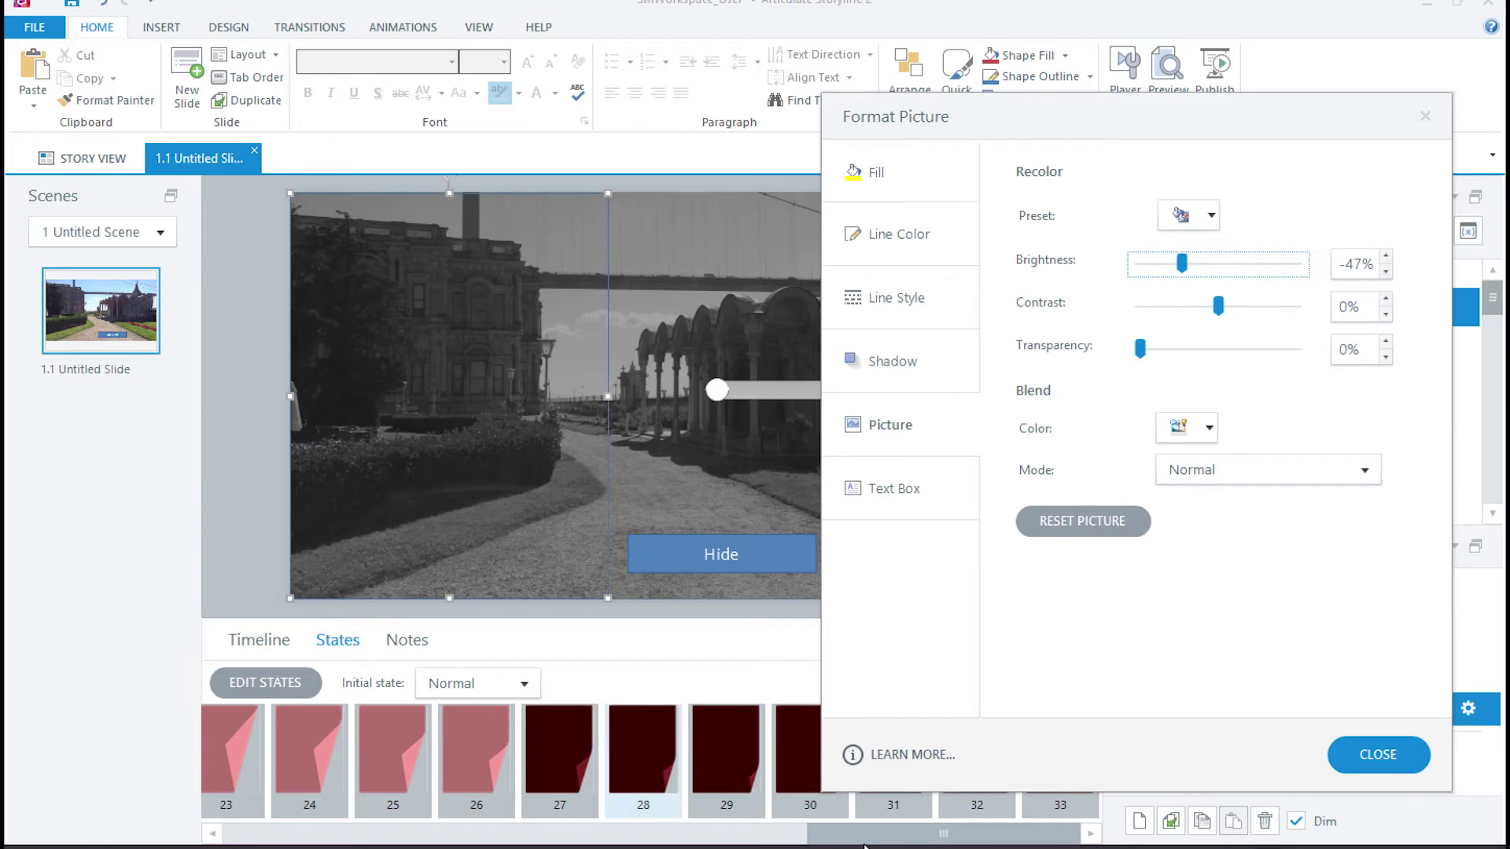
{"action": "left_click_drag", "start_coordinate": [1117, 116], "coordinate": [1056, 6]}
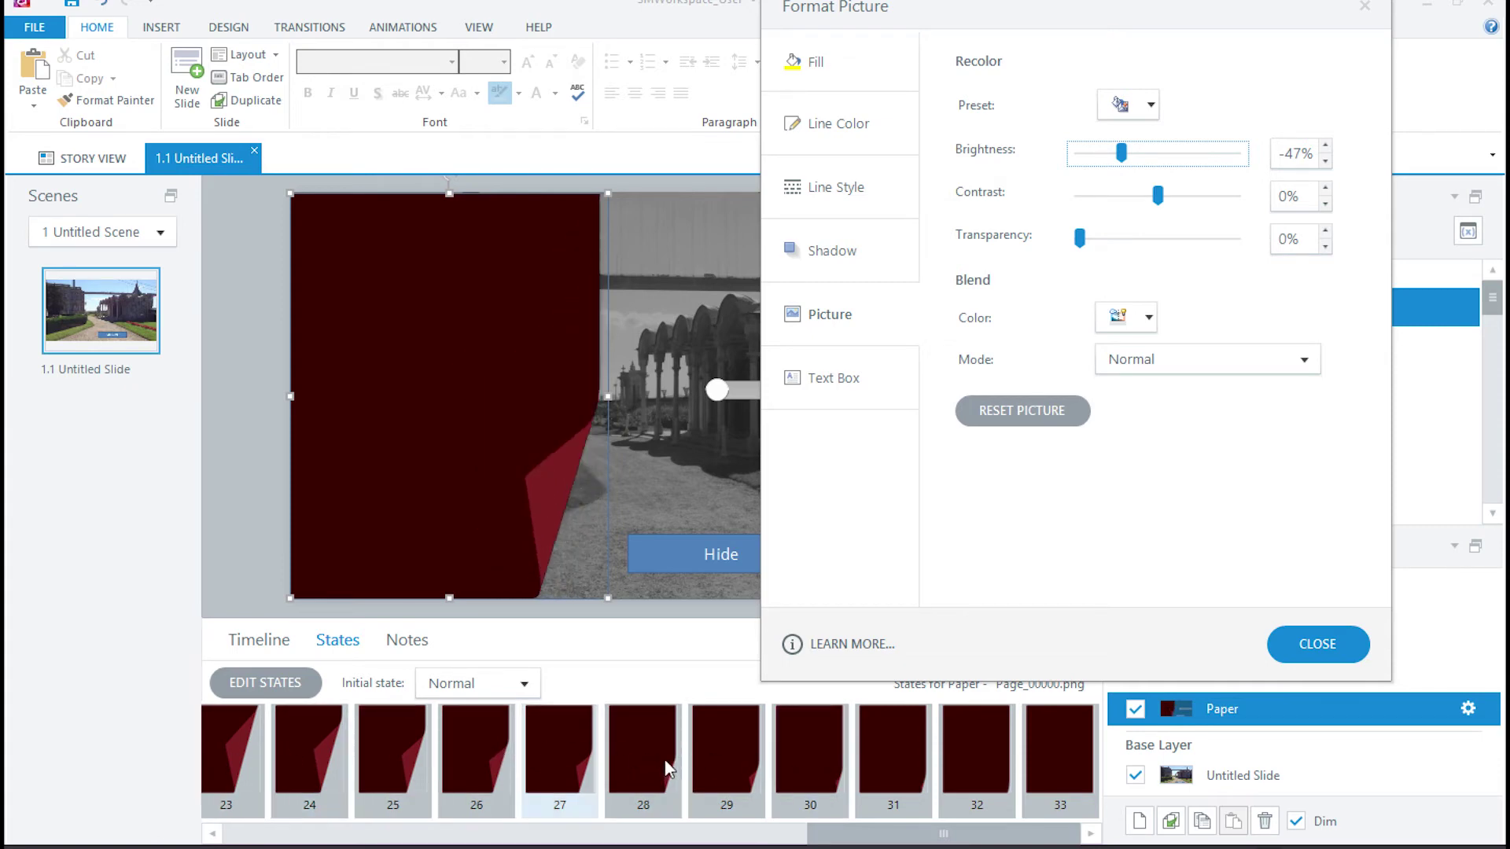
Try the Paper picture's brightness at 37%, set it to -45%, and close the picture formatting.
{"action": "left_click_drag", "start_coordinate": [1123, 154], "coordinate": [1186, 153]}
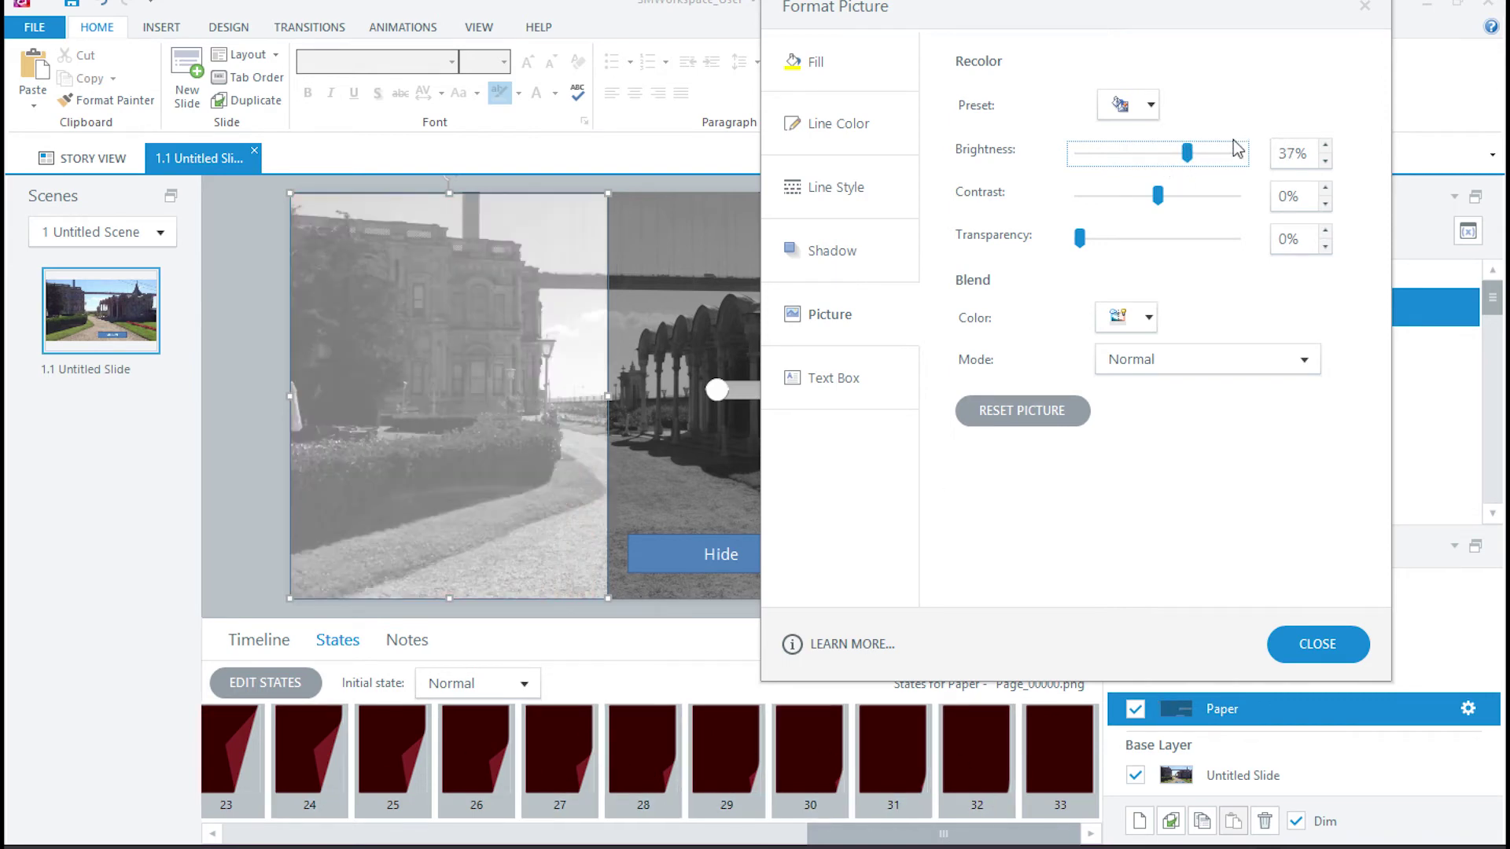
{"action": "left_click_drag", "start_coordinate": [1186, 153], "coordinate": [1122, 156]}
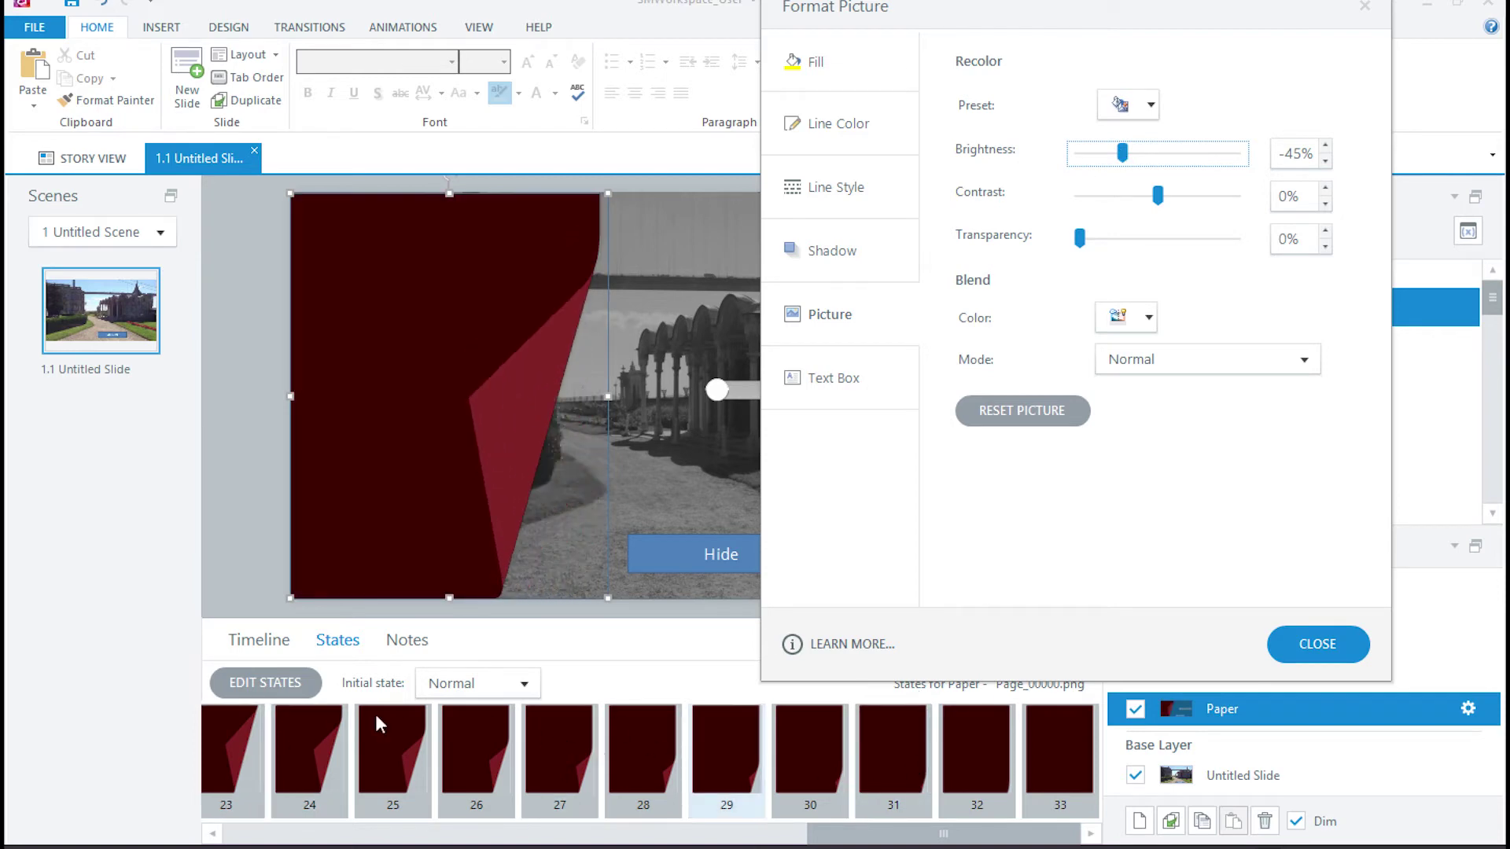
{"action": "left_click", "coordinate": [1331, 643]}
Publish the recolored project and reload its published story.html in the browser.
{"action": "left_click", "coordinate": [1212, 98]}
{"action": "left_click", "coordinate": [961, 761]}
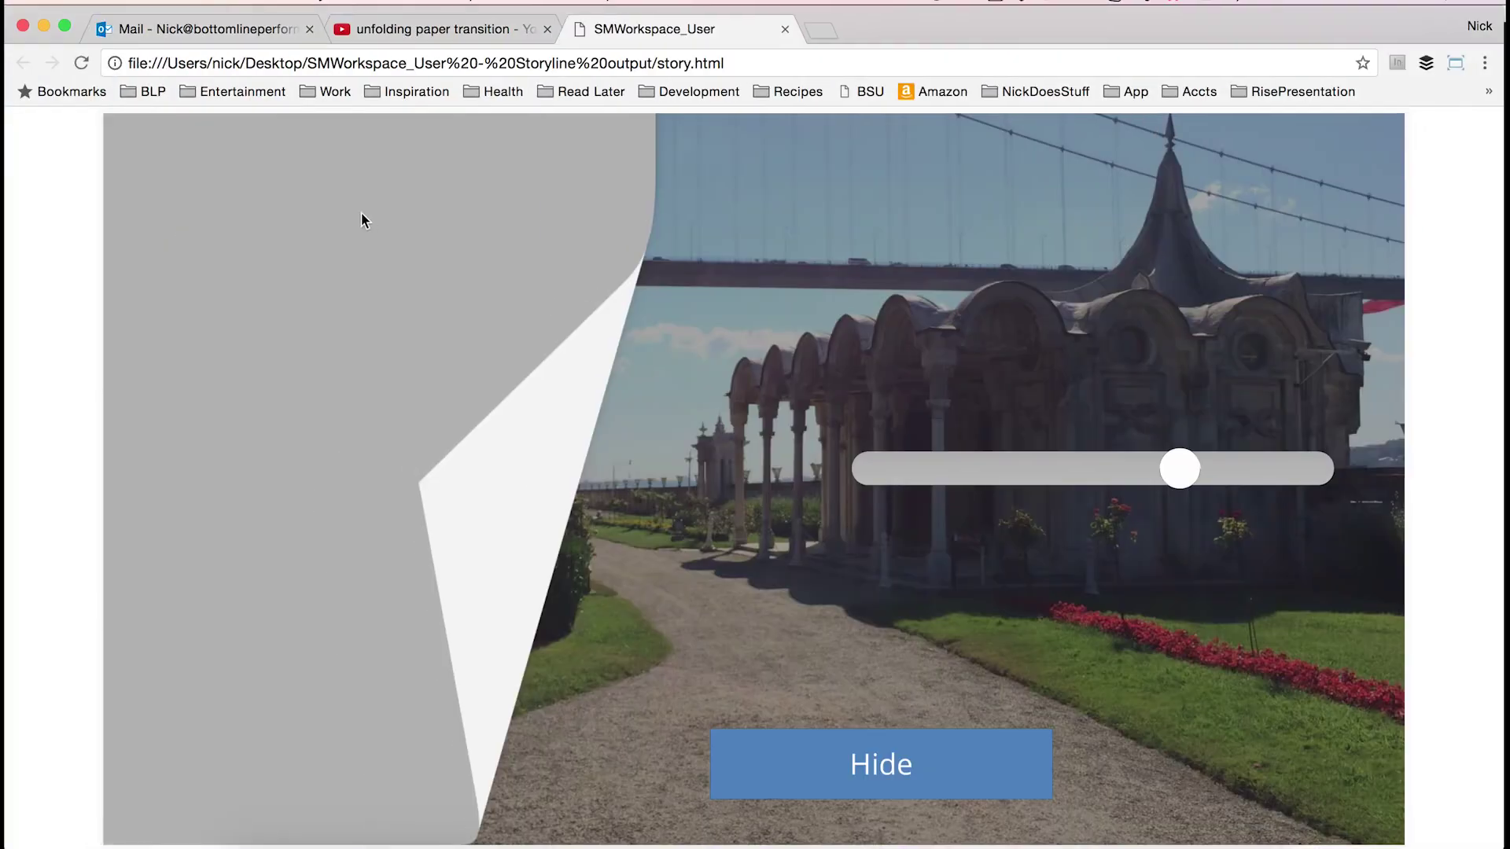
{"action": "left_click", "coordinate": [82, 63]}
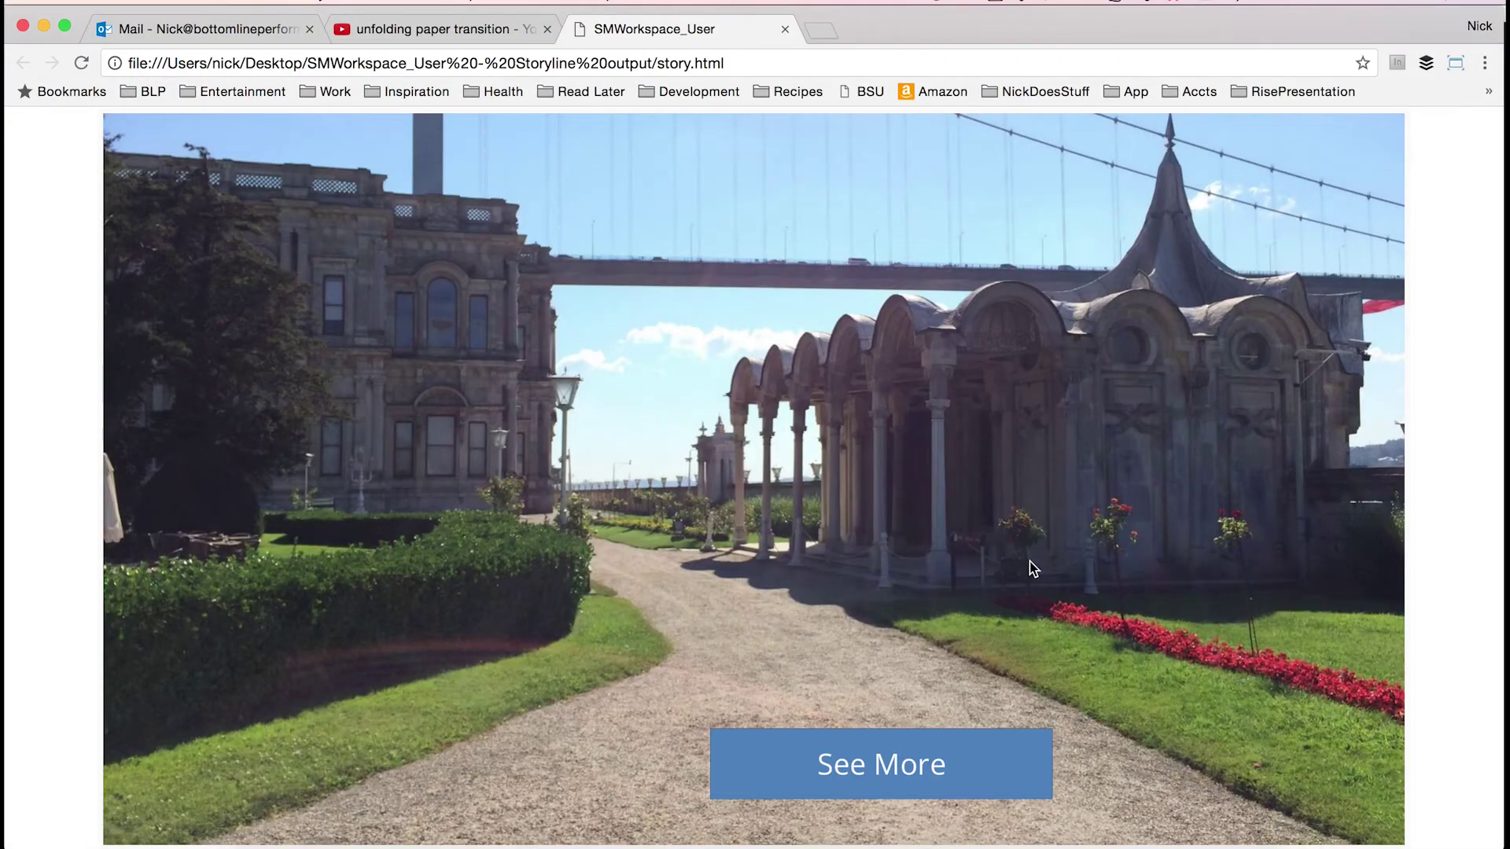
Test the dark red page unfold in the published output by showing the paper and scrubbing its frame slider.
{"action": "left_click", "coordinate": [968, 753]}
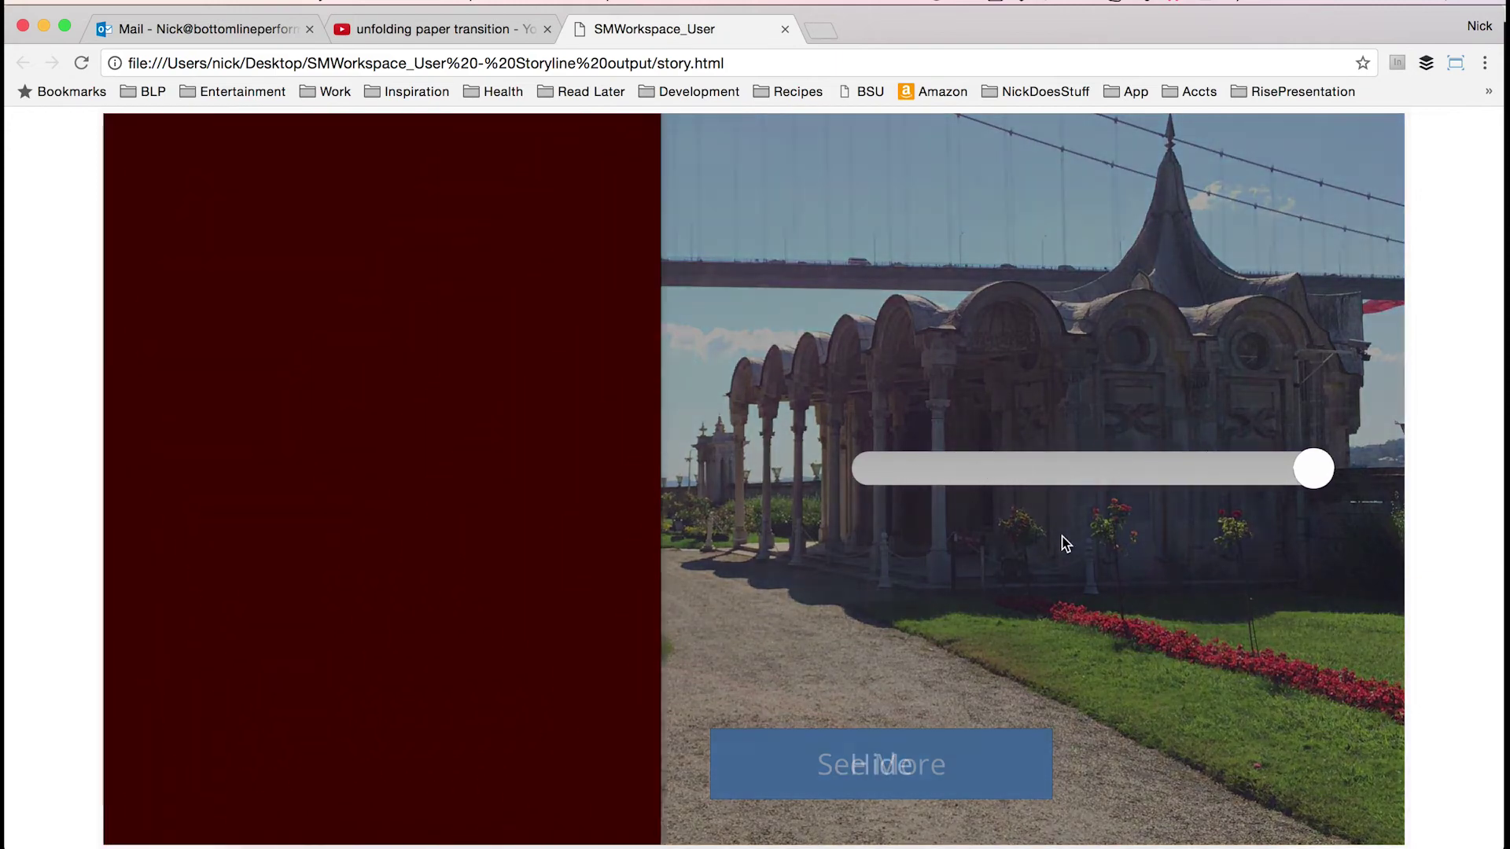
{"action": "left_click", "coordinate": [1305, 489]}
{"action": "left_click_drag", "start_coordinate": [1290, 467], "coordinate": [865, 469]}
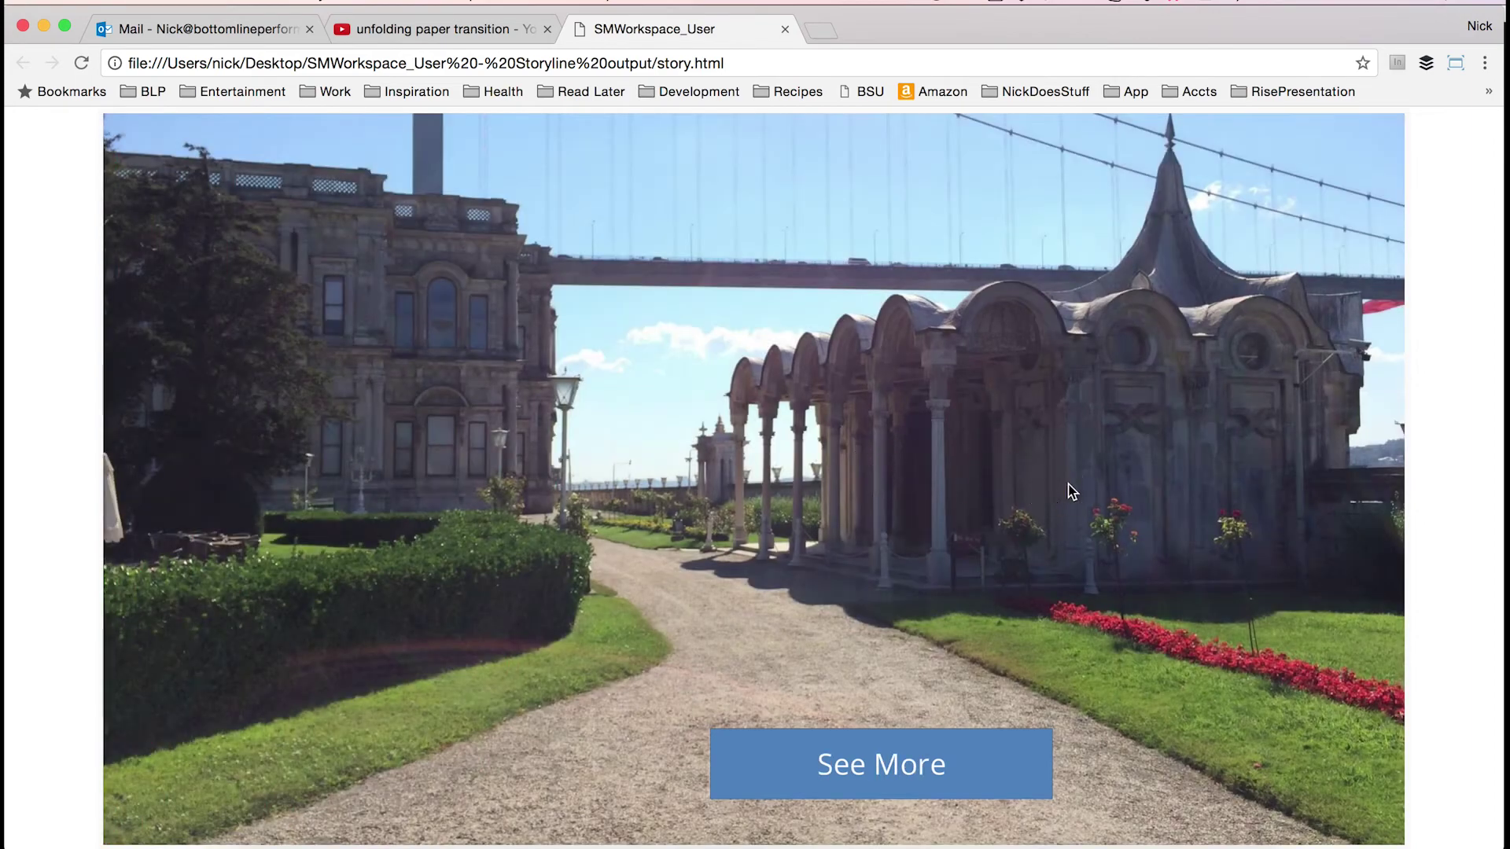
{"action": "left_click", "coordinate": [925, 793]}
{"action": "left_click", "coordinate": [1321, 476]}
{"action": "left_click_drag", "start_coordinate": [1321, 475], "coordinate": [1189, 470]}
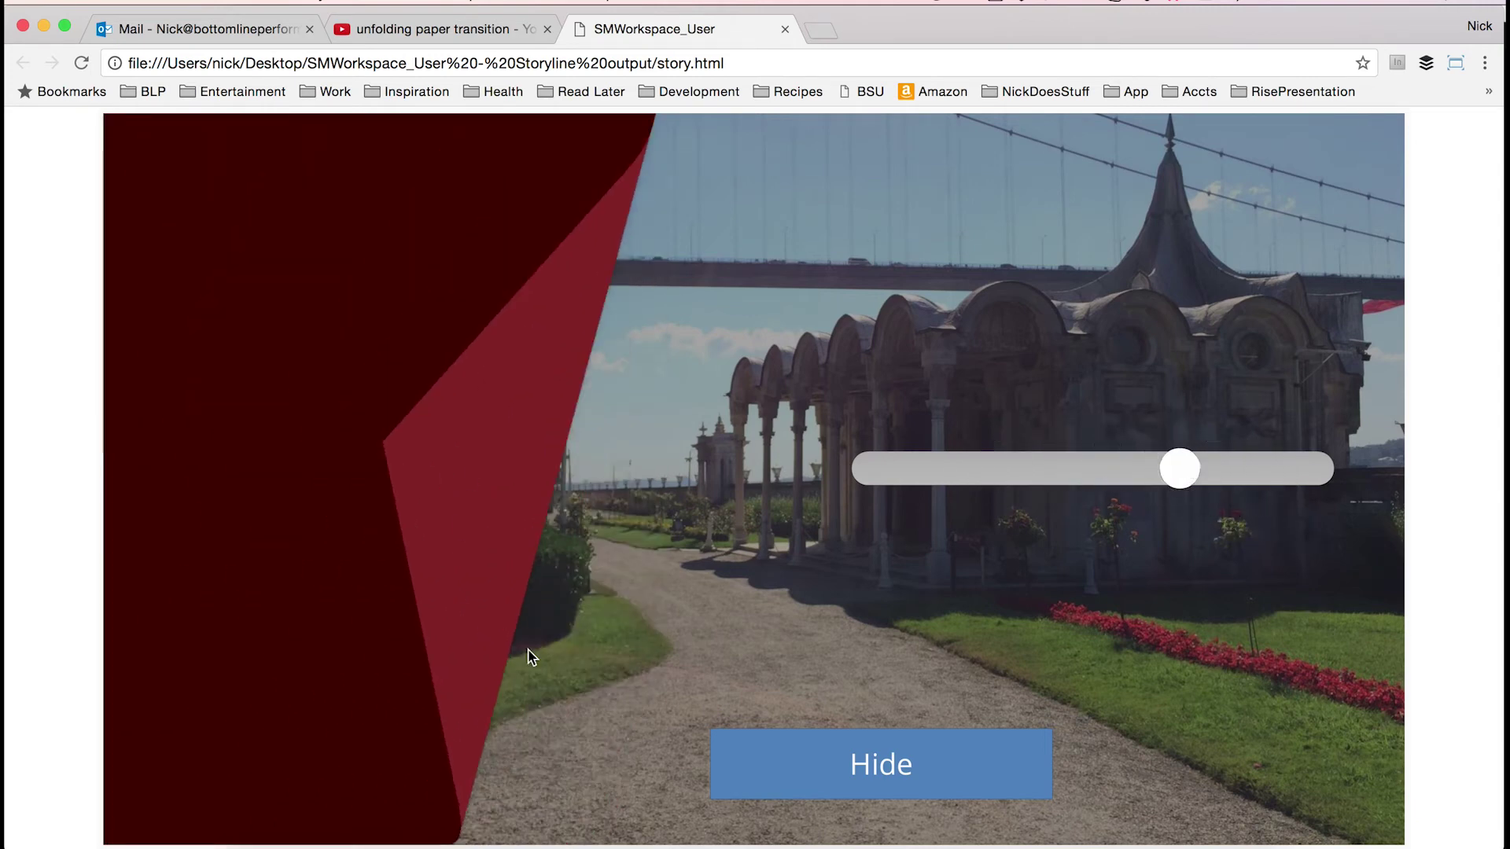
{"action": "mouse_move", "coordinate": [1180, 469]}
{"action": "left_mouse_down"}
{"action": "mouse_move", "coordinate": [1072, 463]}
{"action": "mouse_move", "coordinate": [1187, 476]}
{"action": "mouse_move", "coordinate": [1195, 495]}
{"action": "mouse_move", "coordinate": [970, 461]}
{"action": "mouse_move", "coordinate": [1203, 467]}
{"action": "left_mouse_up"}
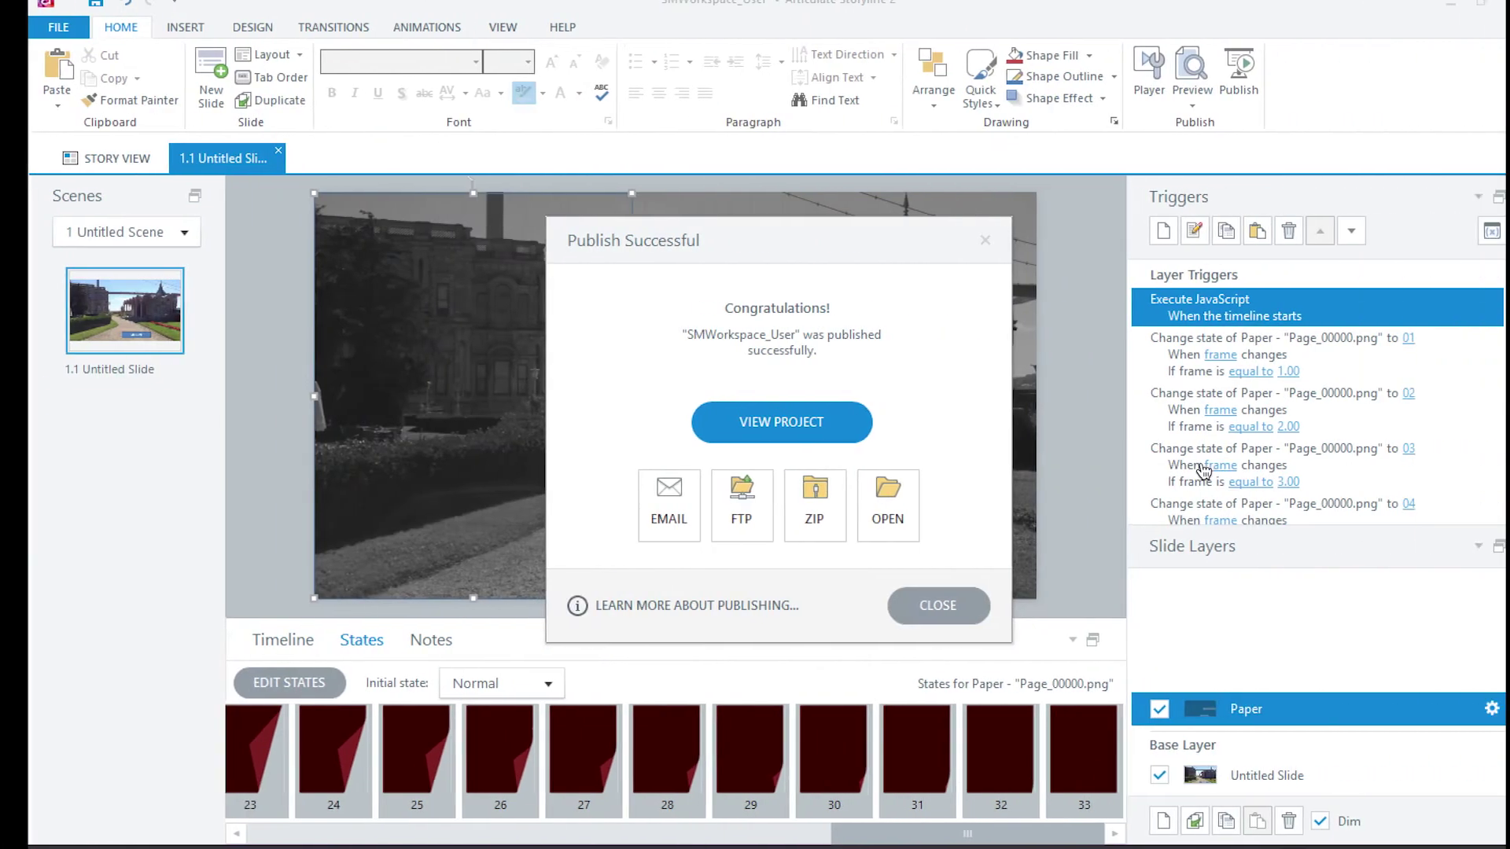
Rotate the Paper picture a quarter turn and resize it to span the lower part of the slide.
{"action": "left_click", "coordinate": [945, 611]}
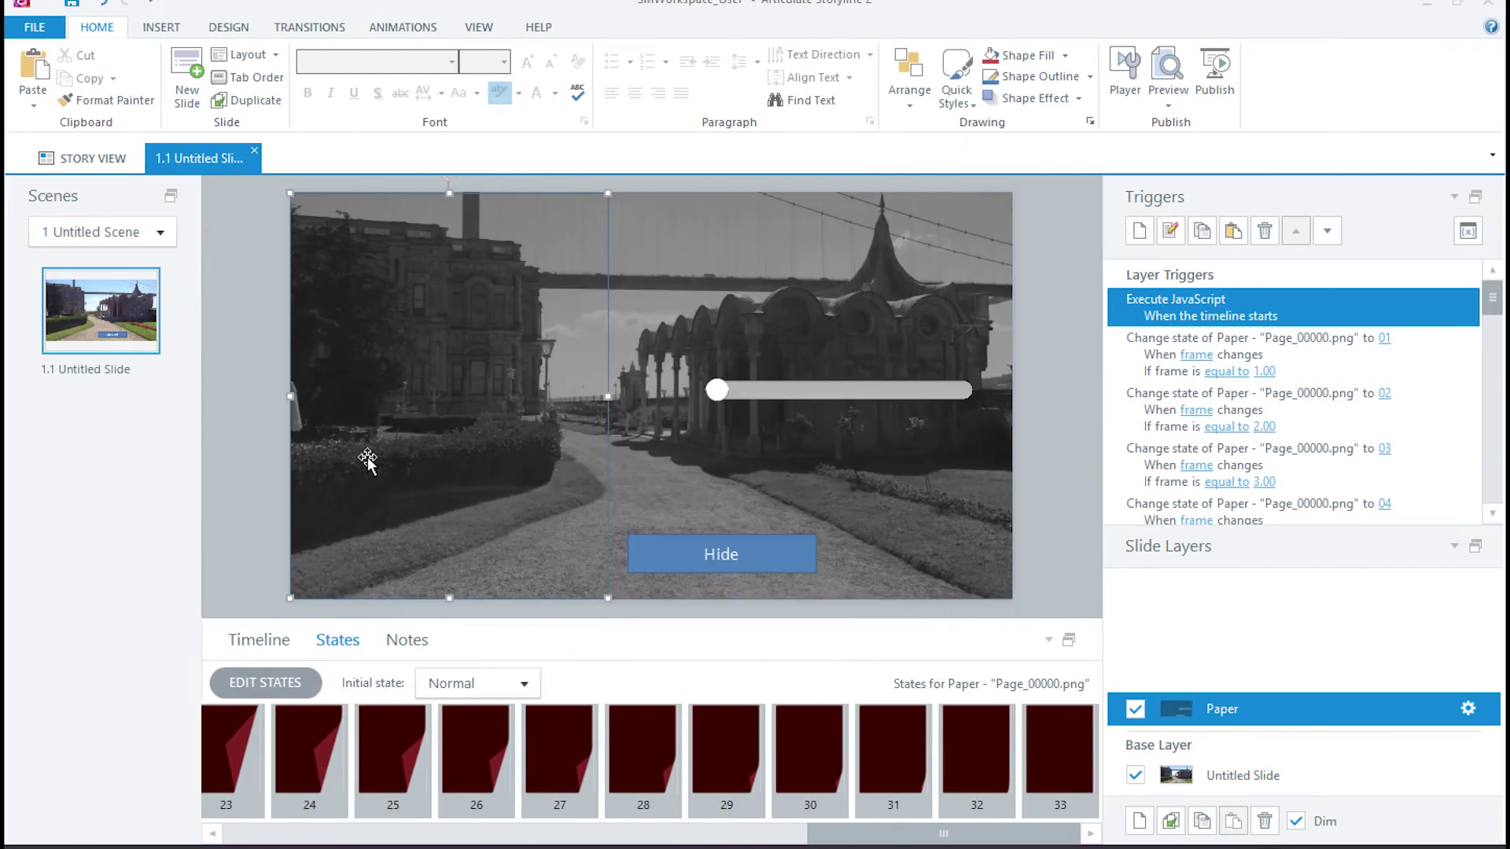
{"action": "left_click_drag", "start_coordinate": [813, 833], "coordinate": [213, 835]}
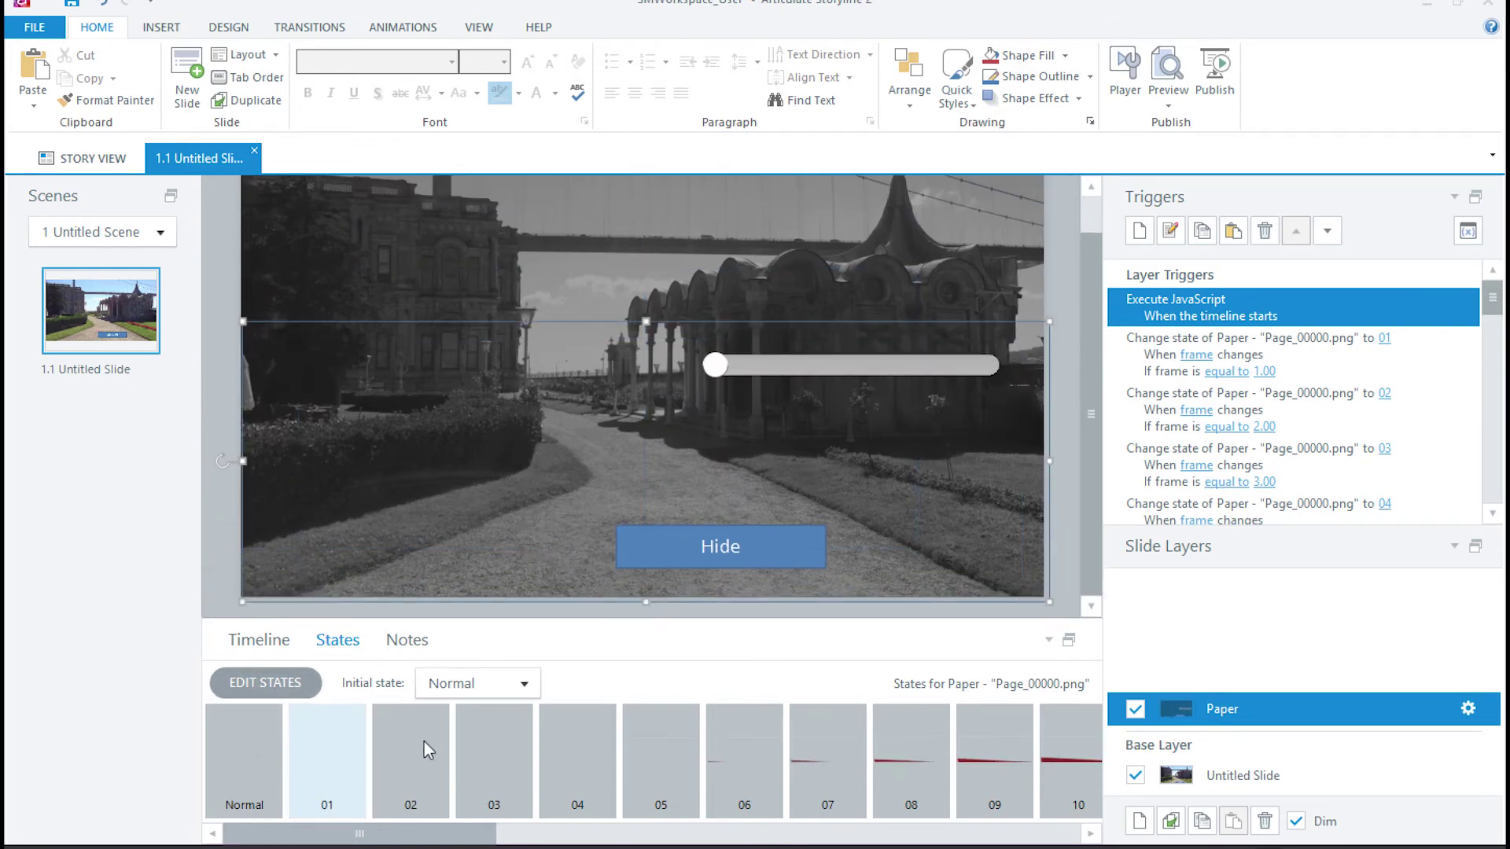
Republish the project with the rotated paper and refresh story.html in the browser.
{"action": "left_click", "coordinate": [1215, 75]}
{"action": "left_click", "coordinate": [943, 760]}
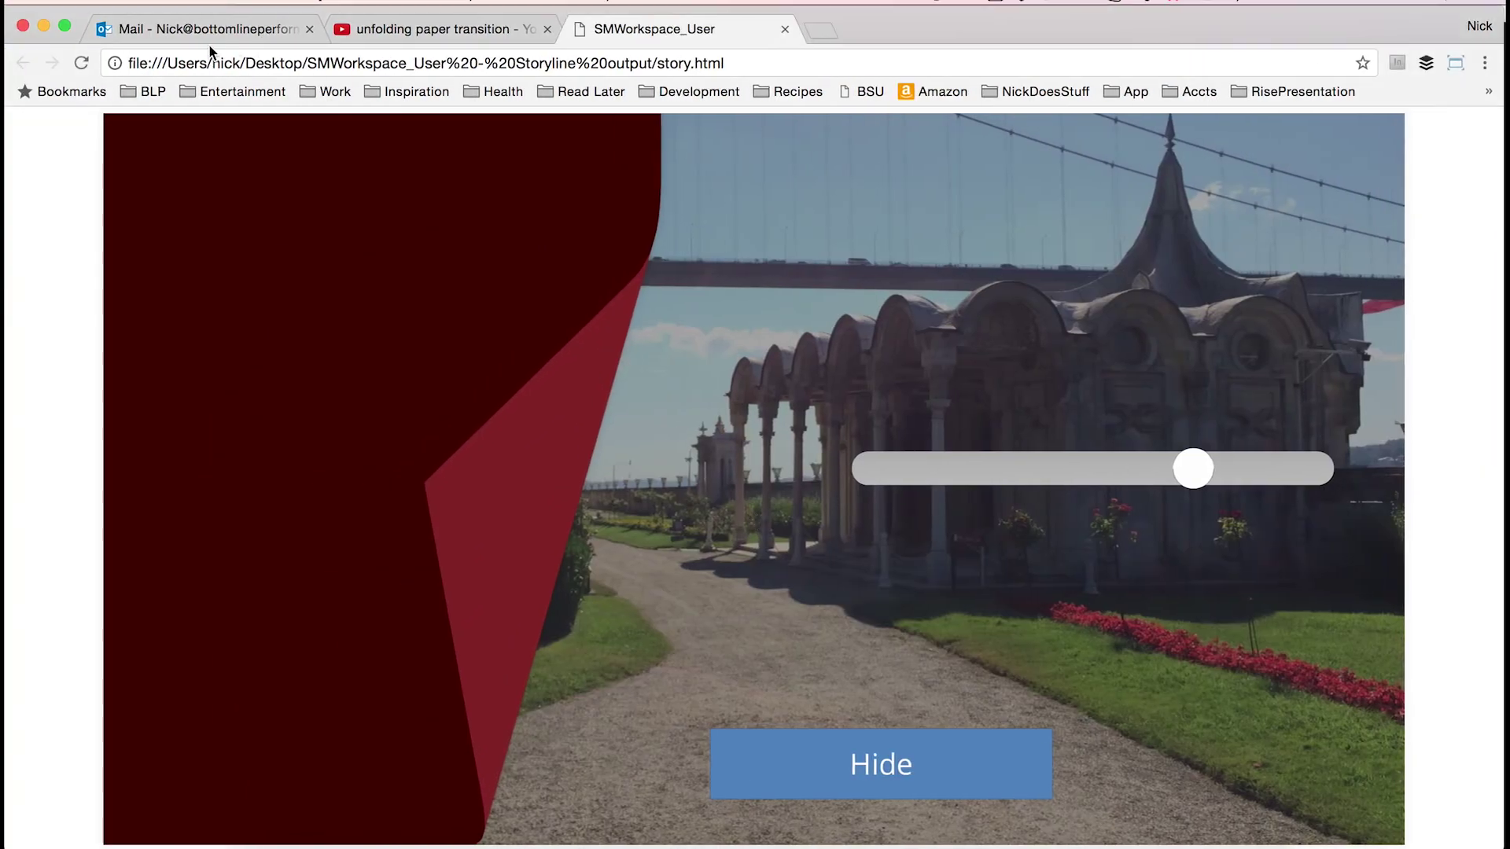
{"action": "left_click", "coordinate": [81, 63]}
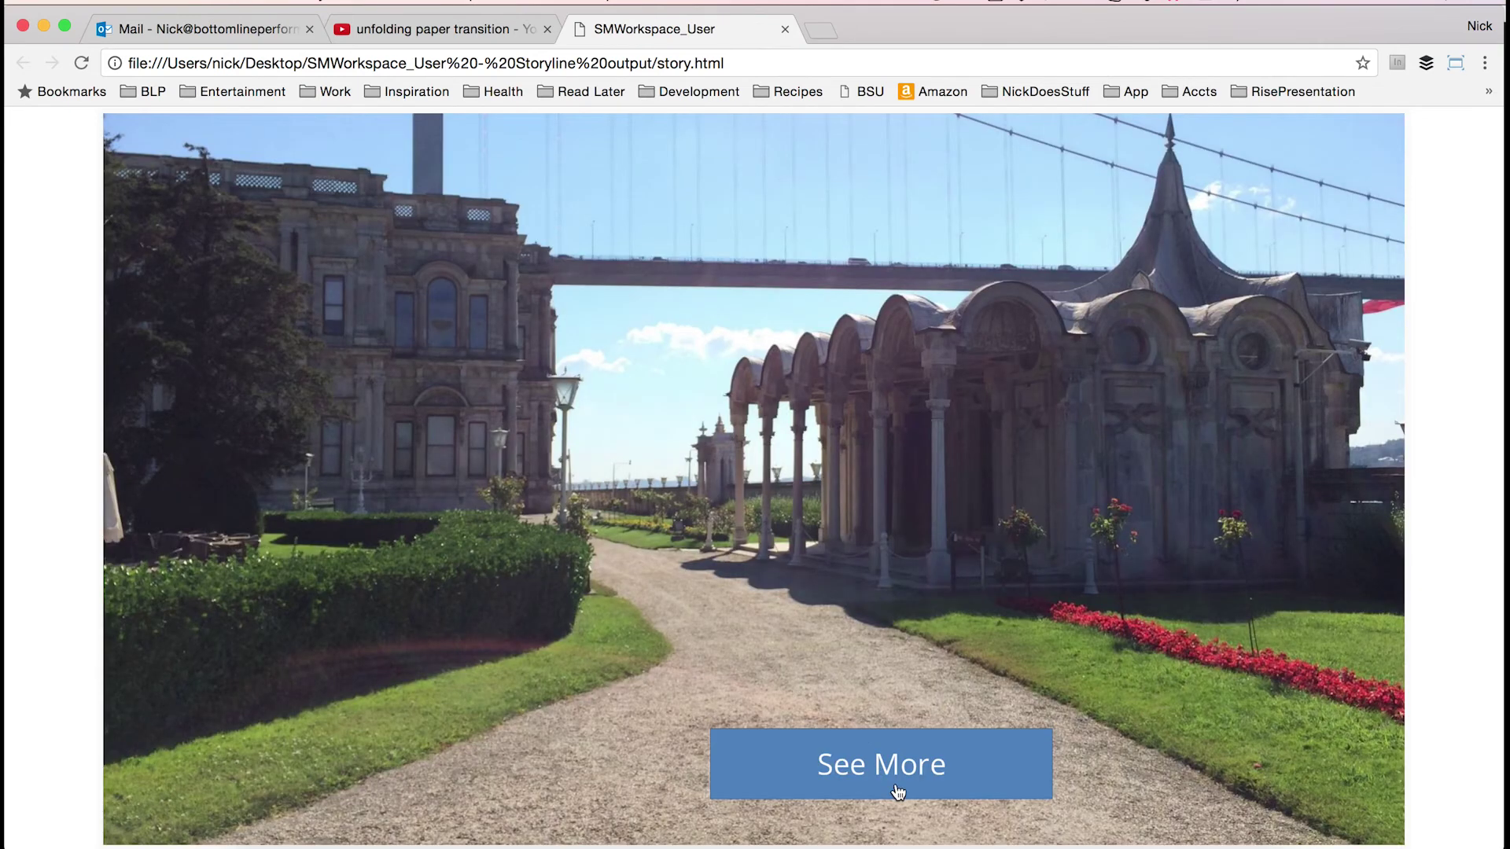
Test the rotated page unfold by repeatedly showing and hiding it and scrubbing the slider.
{"action": "left_click", "coordinate": [898, 790]}
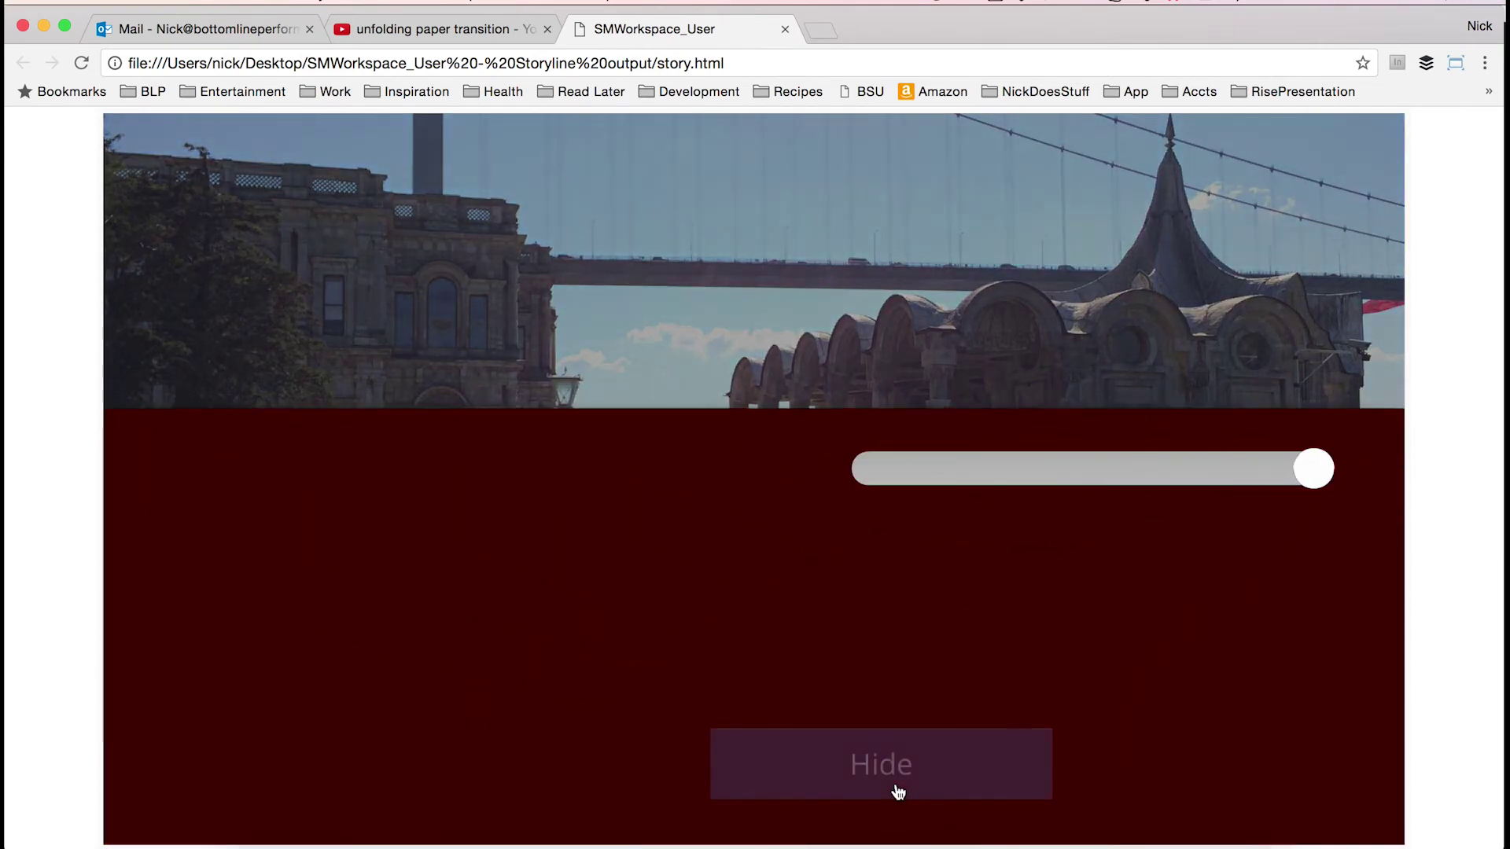
{"action": "left_click", "coordinate": [897, 790]}
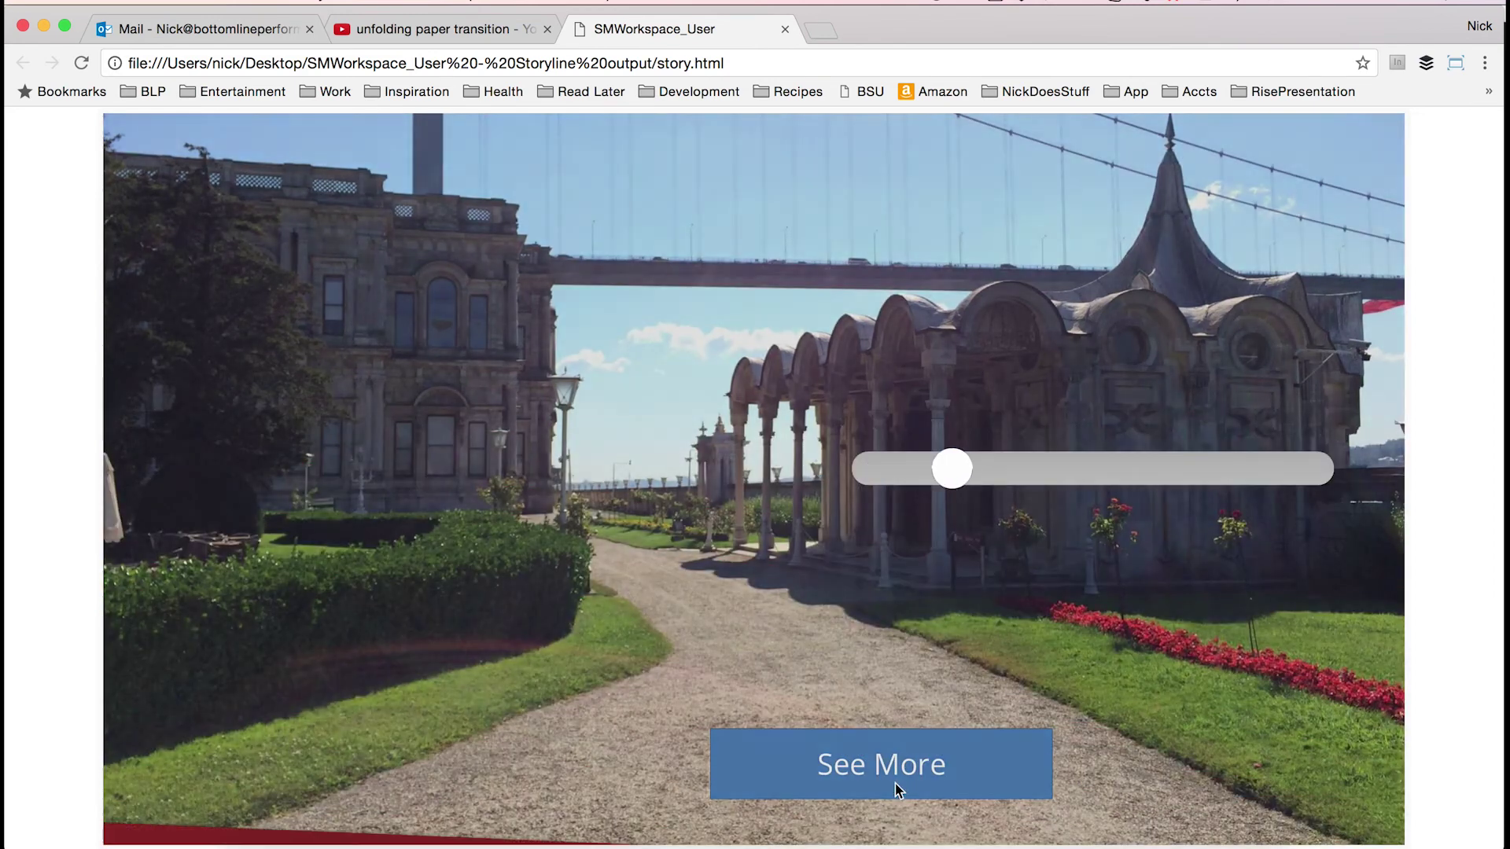
{"action": "left_click", "coordinate": [897, 789]}
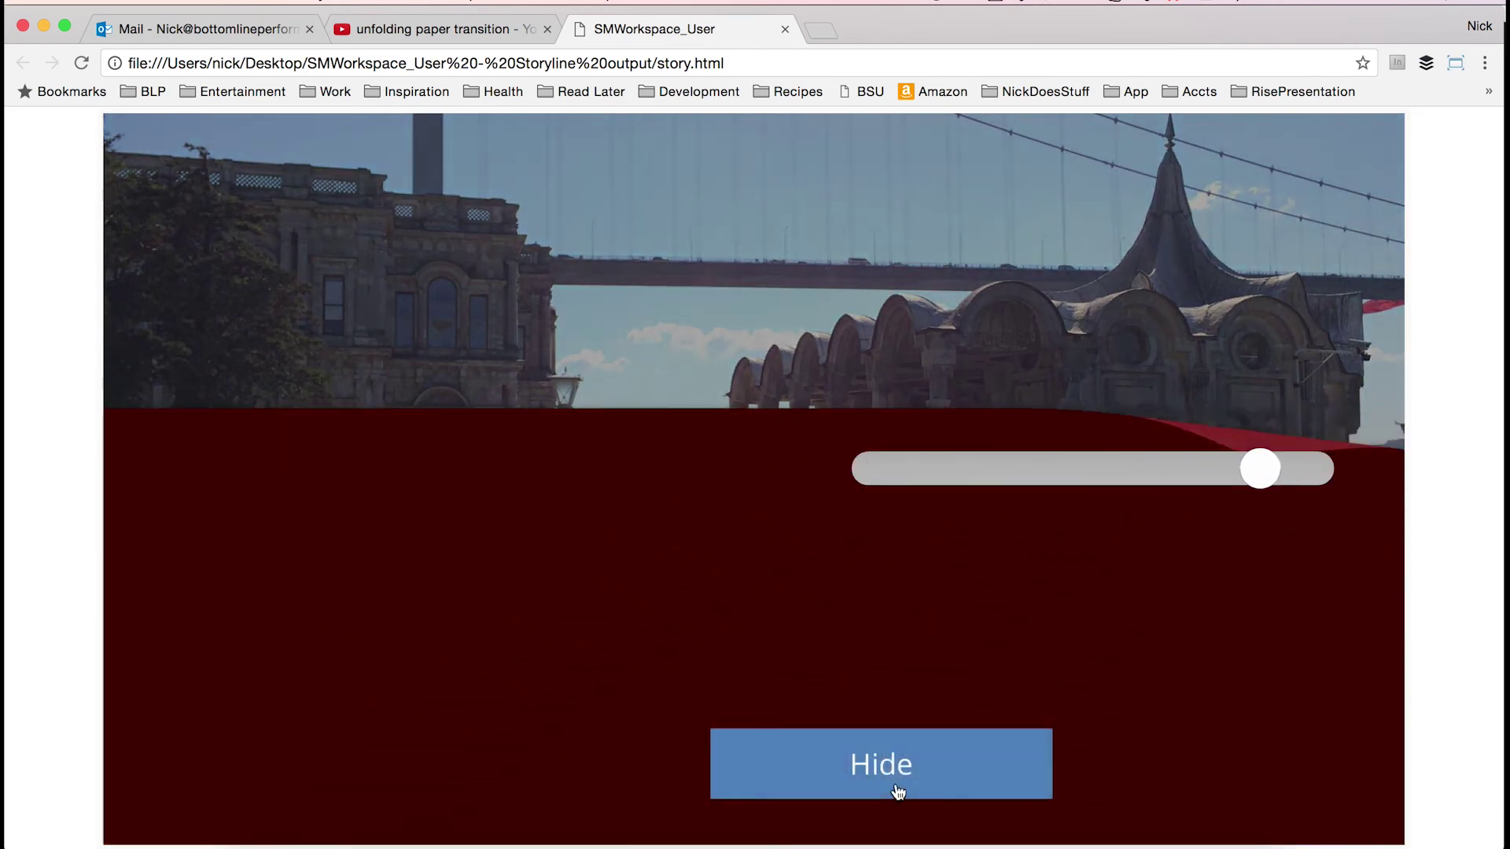
{"action": "left_click", "coordinate": [897, 790]}
{"action": "left_click", "coordinate": [897, 786]}
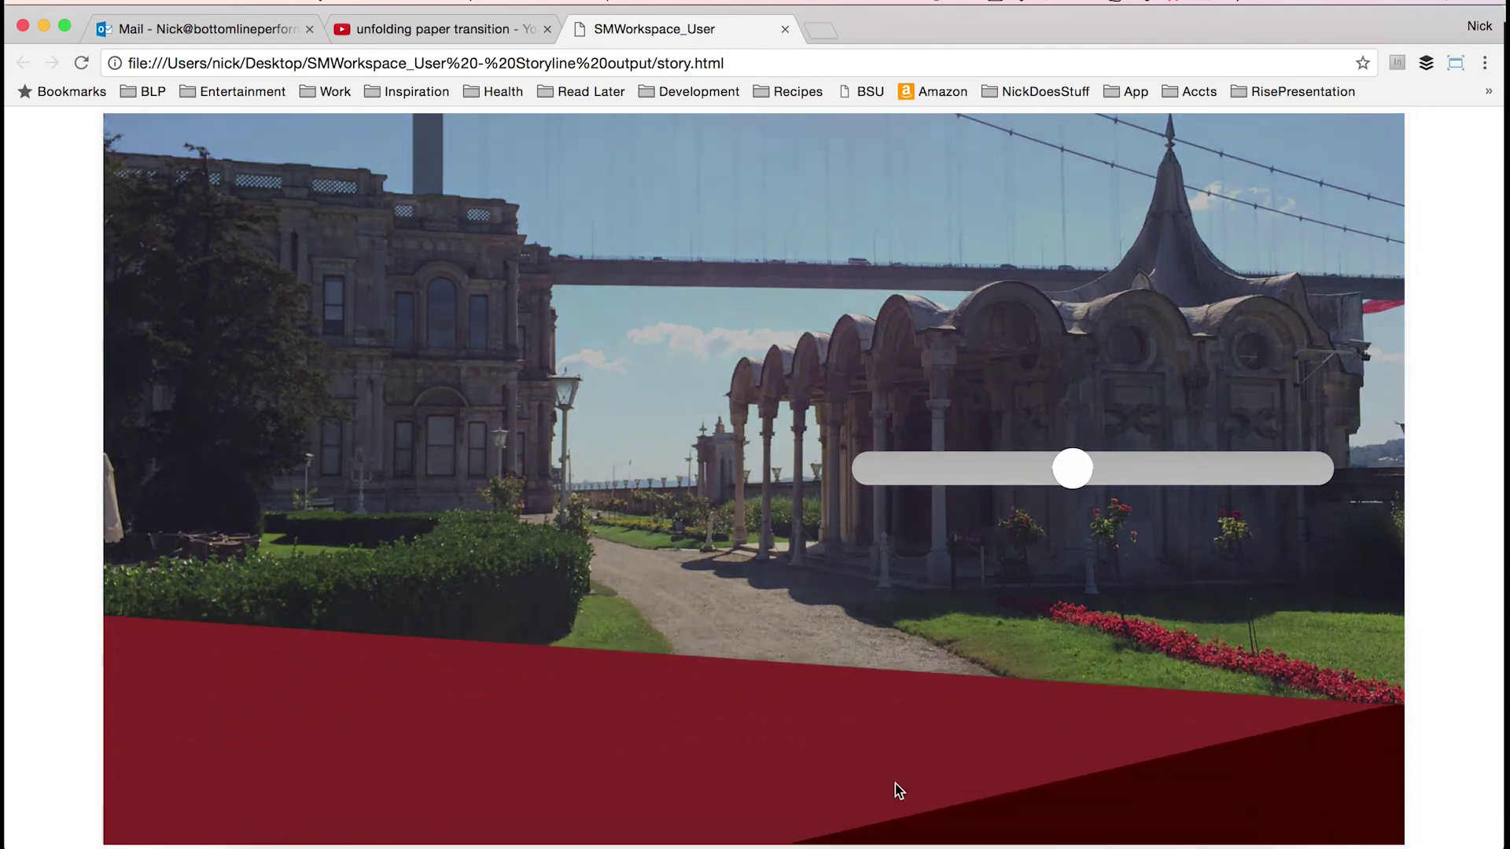
{"action": "left_click_drag", "start_coordinate": [1007, 470], "coordinate": [862, 464]}
{"action": "left_click", "coordinate": [909, 744]}
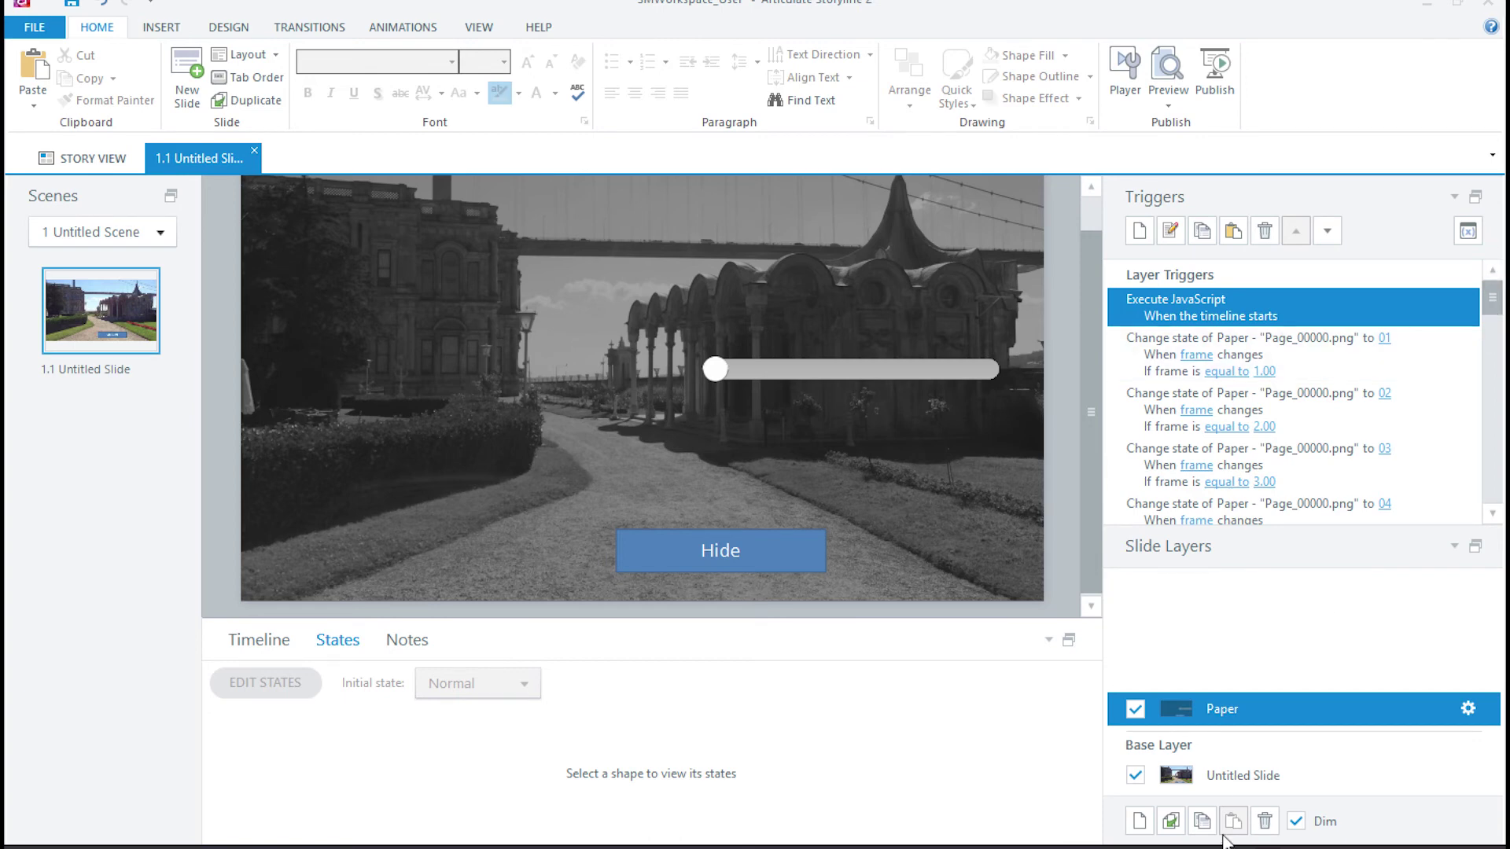
Copy the Paper layer and rename the original BGAnimationLayer.
{"action": "left_click", "coordinate": [1204, 827]}
{"action": "left_click", "coordinate": [1247, 774]}
{"action": "left_click", "coordinate": [1251, 717]}
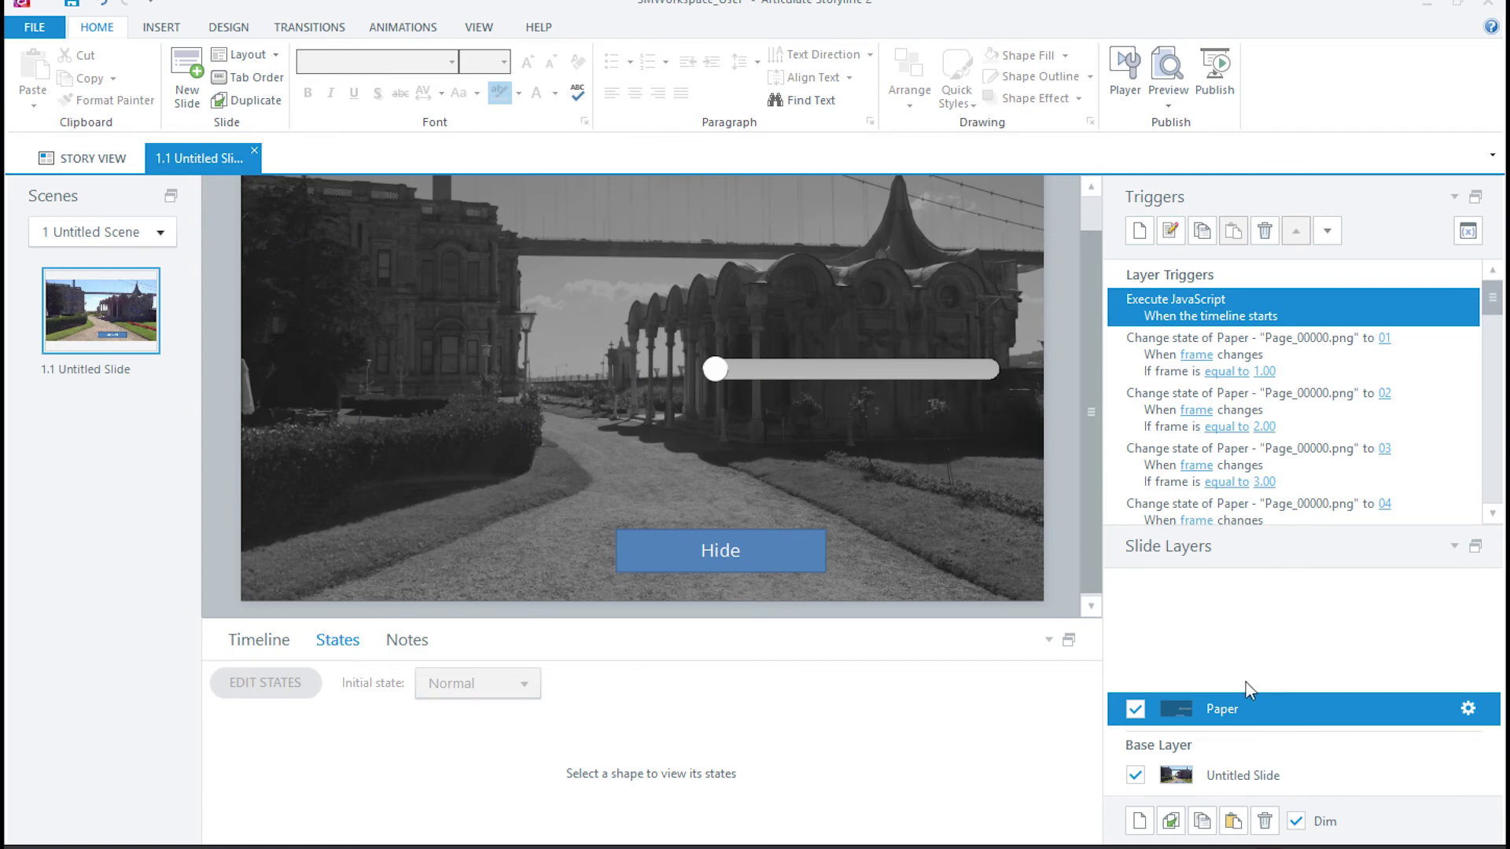
{"action": "double_click", "coordinate": [1233, 711]}
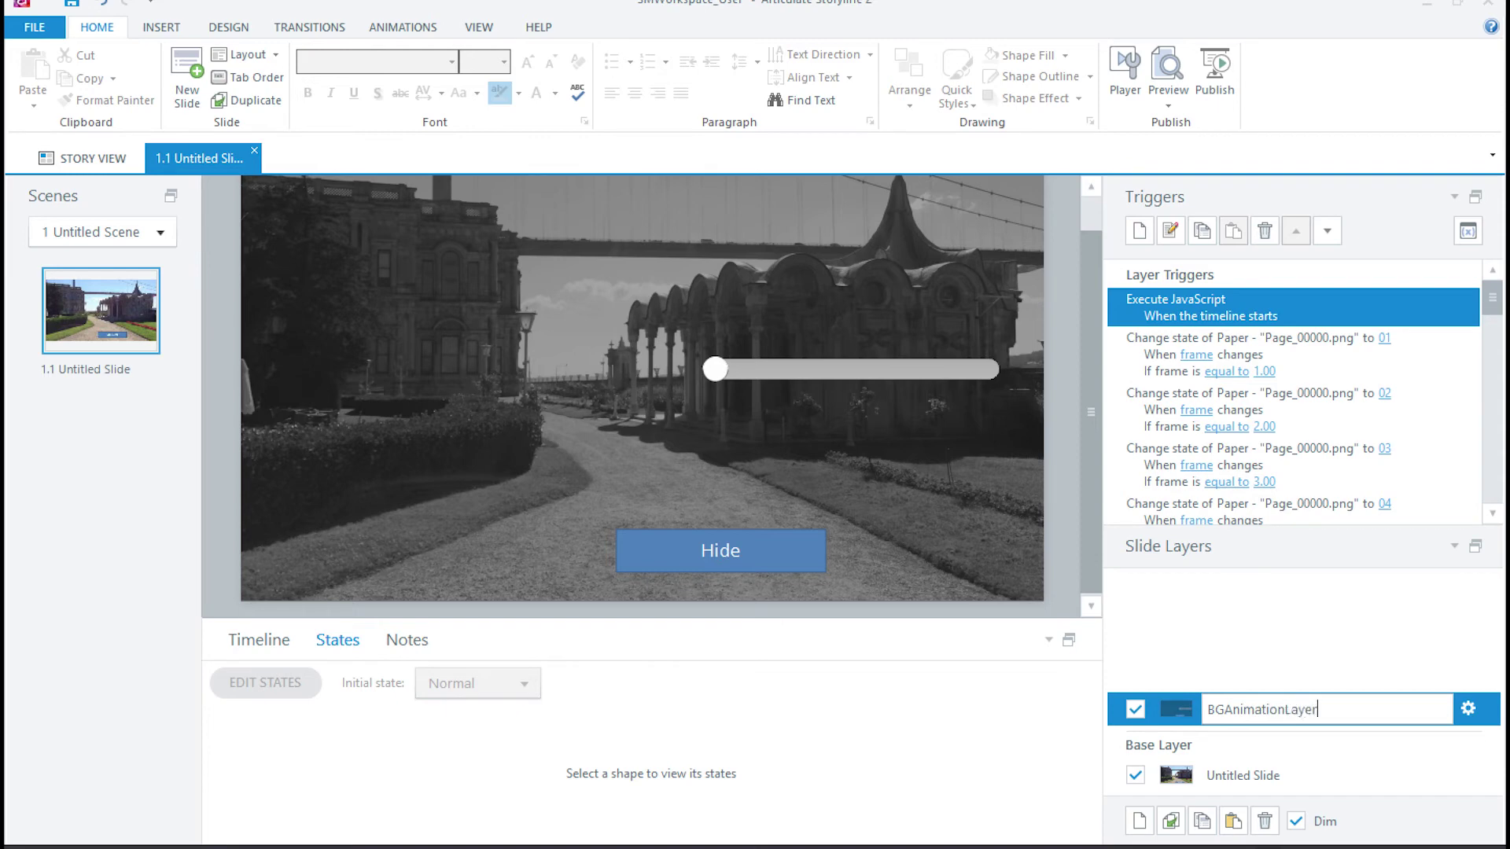
{"action": "key", "text": "Return"}
Add a new slide layer named text above BGAnimationLayer.
{"action": "left_click", "coordinate": [1139, 820]}
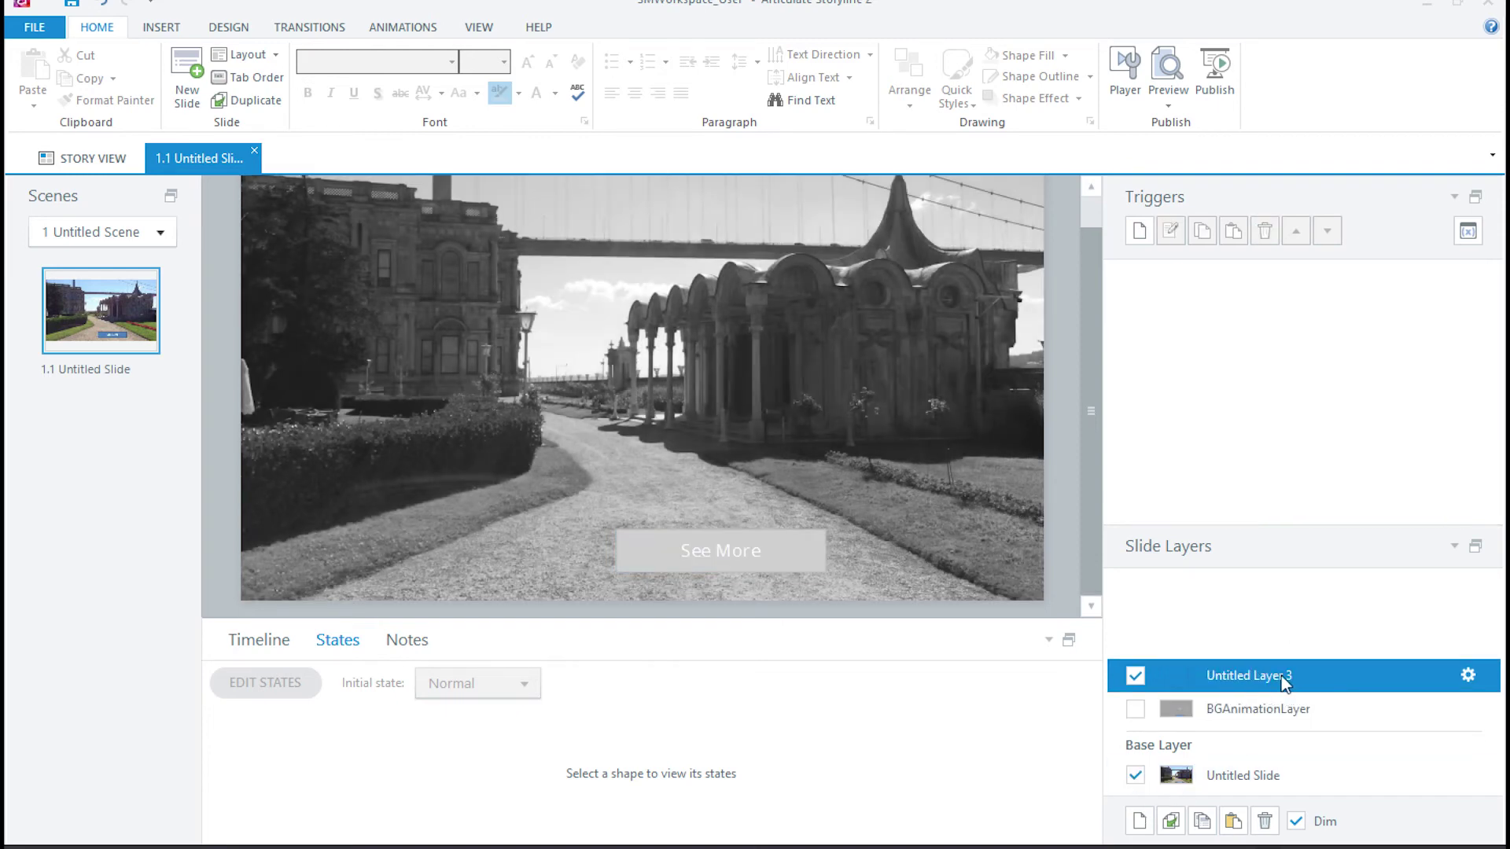
{"action": "type", "text": "text"}
{"action": "key", "text": "Return"}
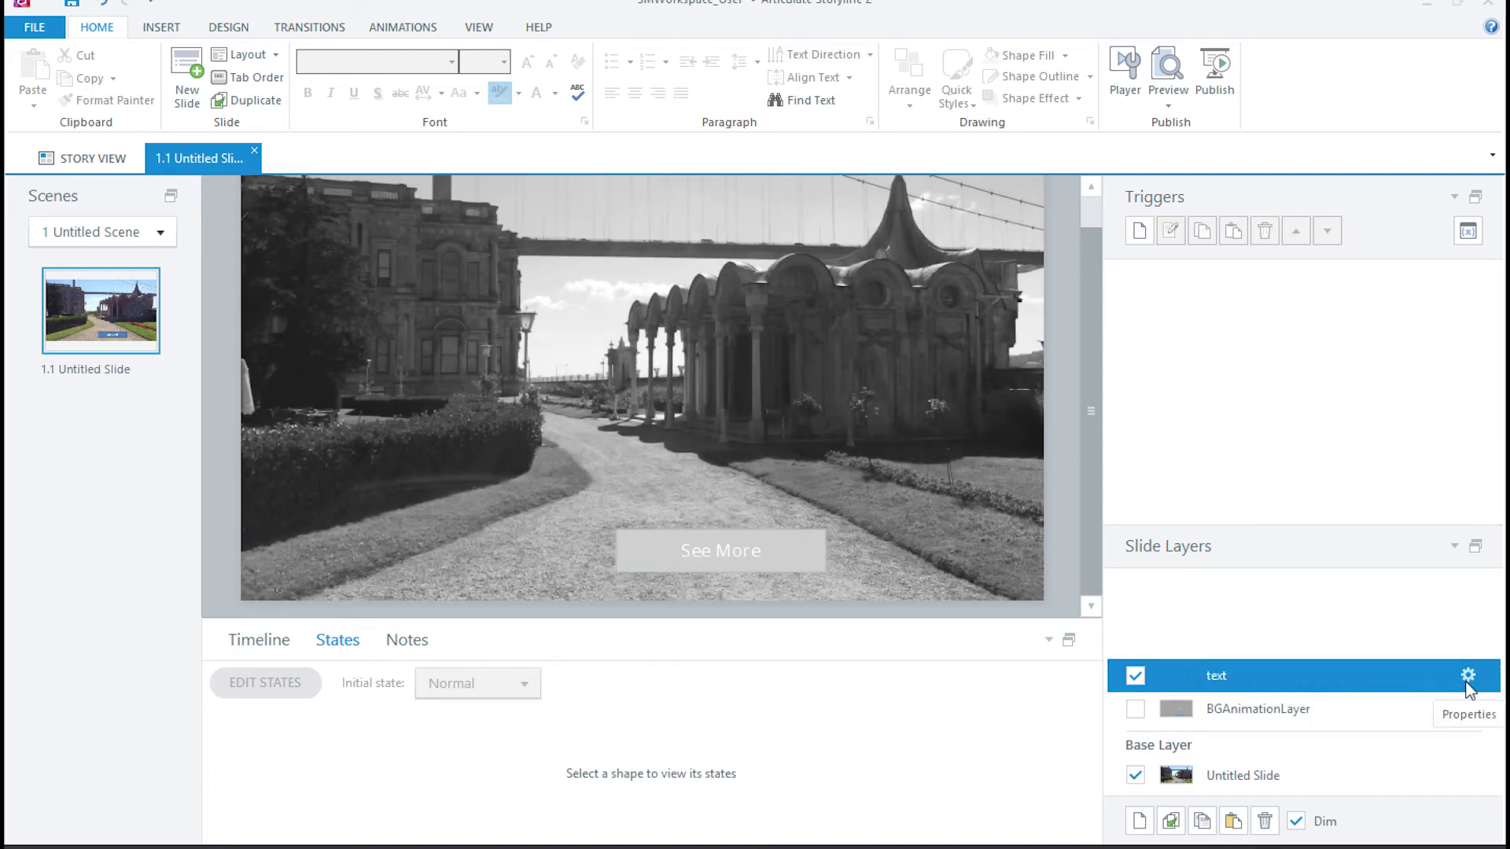
Set the text layer to keep other slide layers visible and reset to initial state when revisiting.
{"action": "left_click", "coordinate": [1465, 673]}
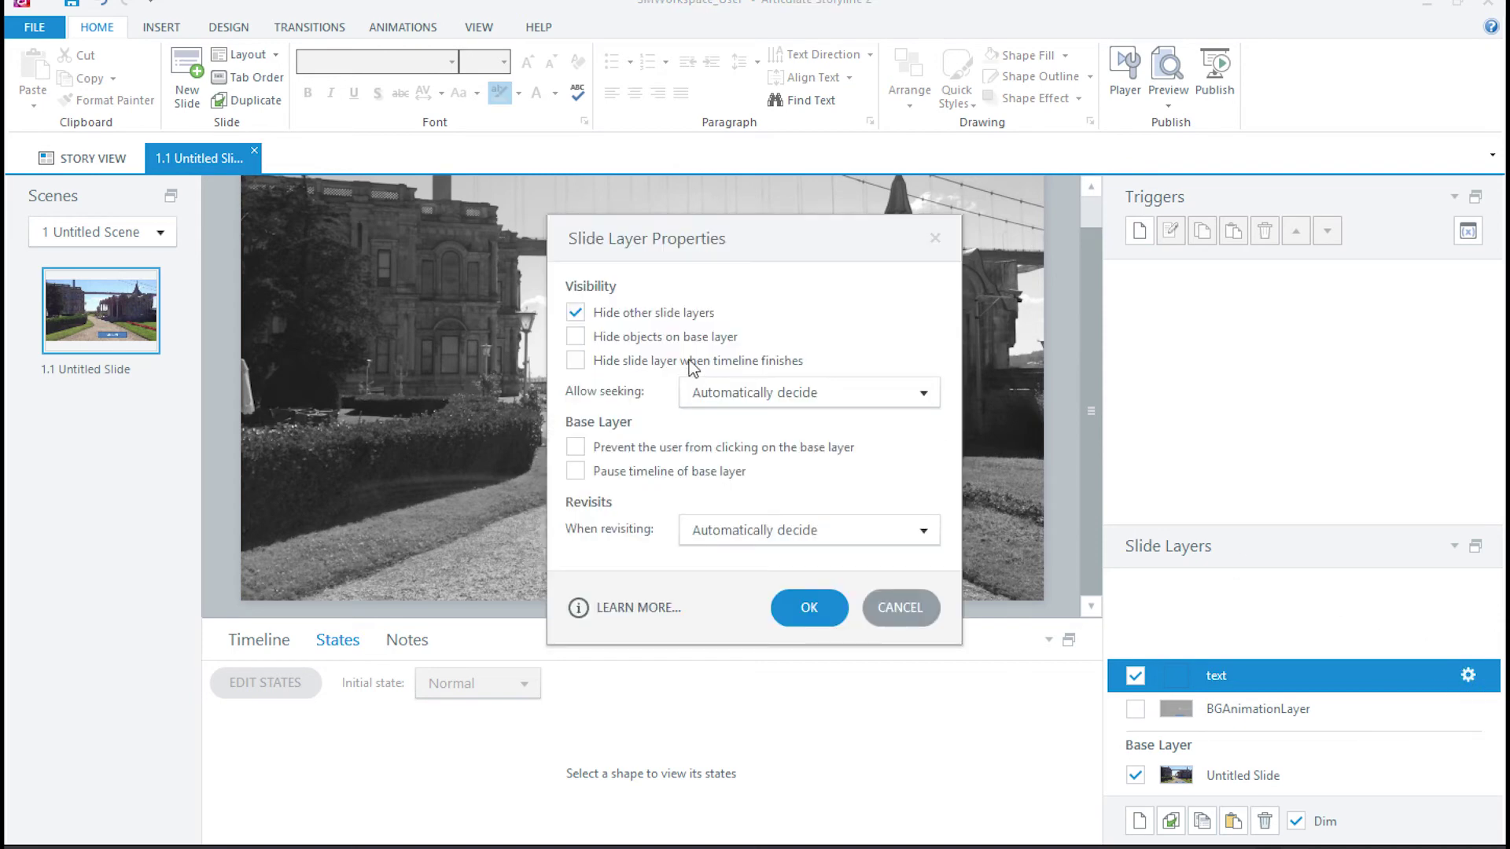
{"action": "left_click", "coordinate": [682, 310]}
{"action": "left_click", "coordinate": [778, 530]}
{"action": "left_click", "coordinate": [778, 555]}
{"action": "left_click", "coordinate": [809, 607]}
Add a cue point at about 2 seconds on the BGAnimationLayer timeline.
{"action": "left_click", "coordinate": [1189, 710]}
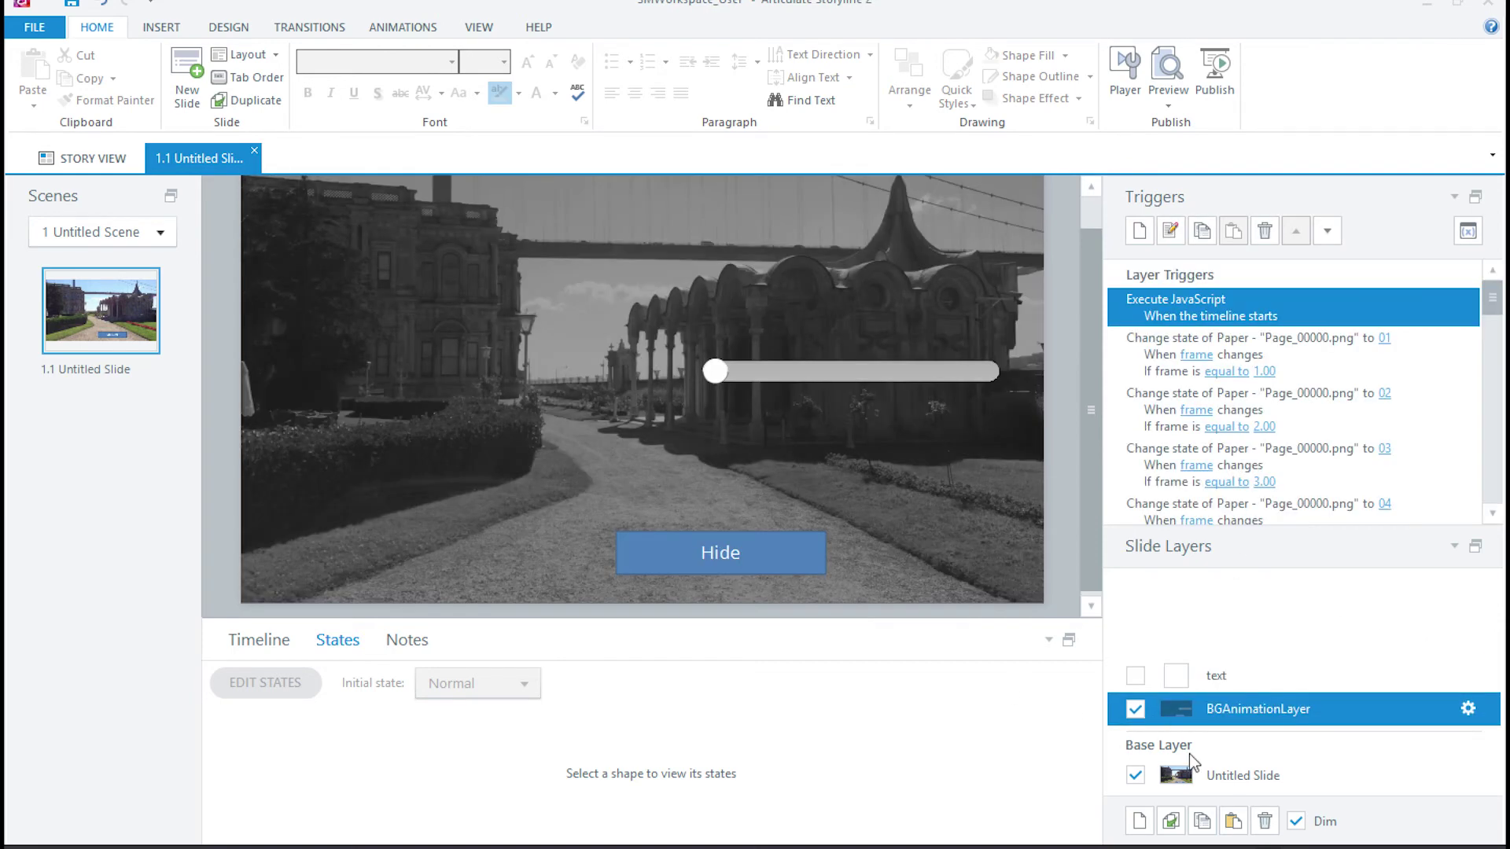
{"action": "left_click", "coordinate": [270, 640]}
Add a BGAnimationLayer trigger that shows the text layer when the timeline reaches Cue point #1.
{"action": "left_click", "coordinate": [1140, 230]}
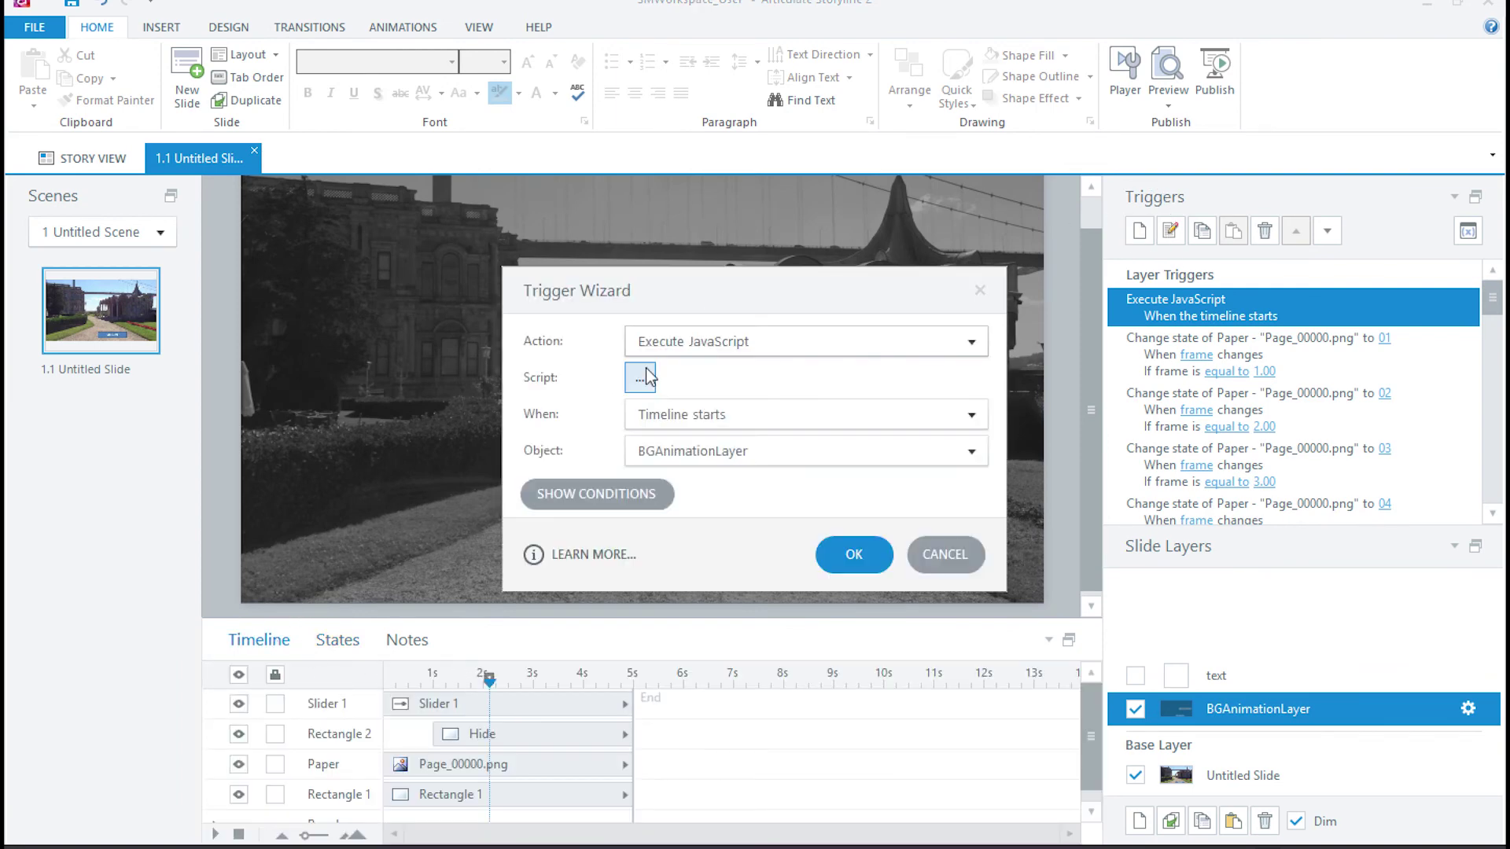
{"action": "left_click", "coordinate": [669, 342]}
{"action": "left_click", "coordinate": [696, 237]}
{"action": "left_click", "coordinate": [700, 341]}
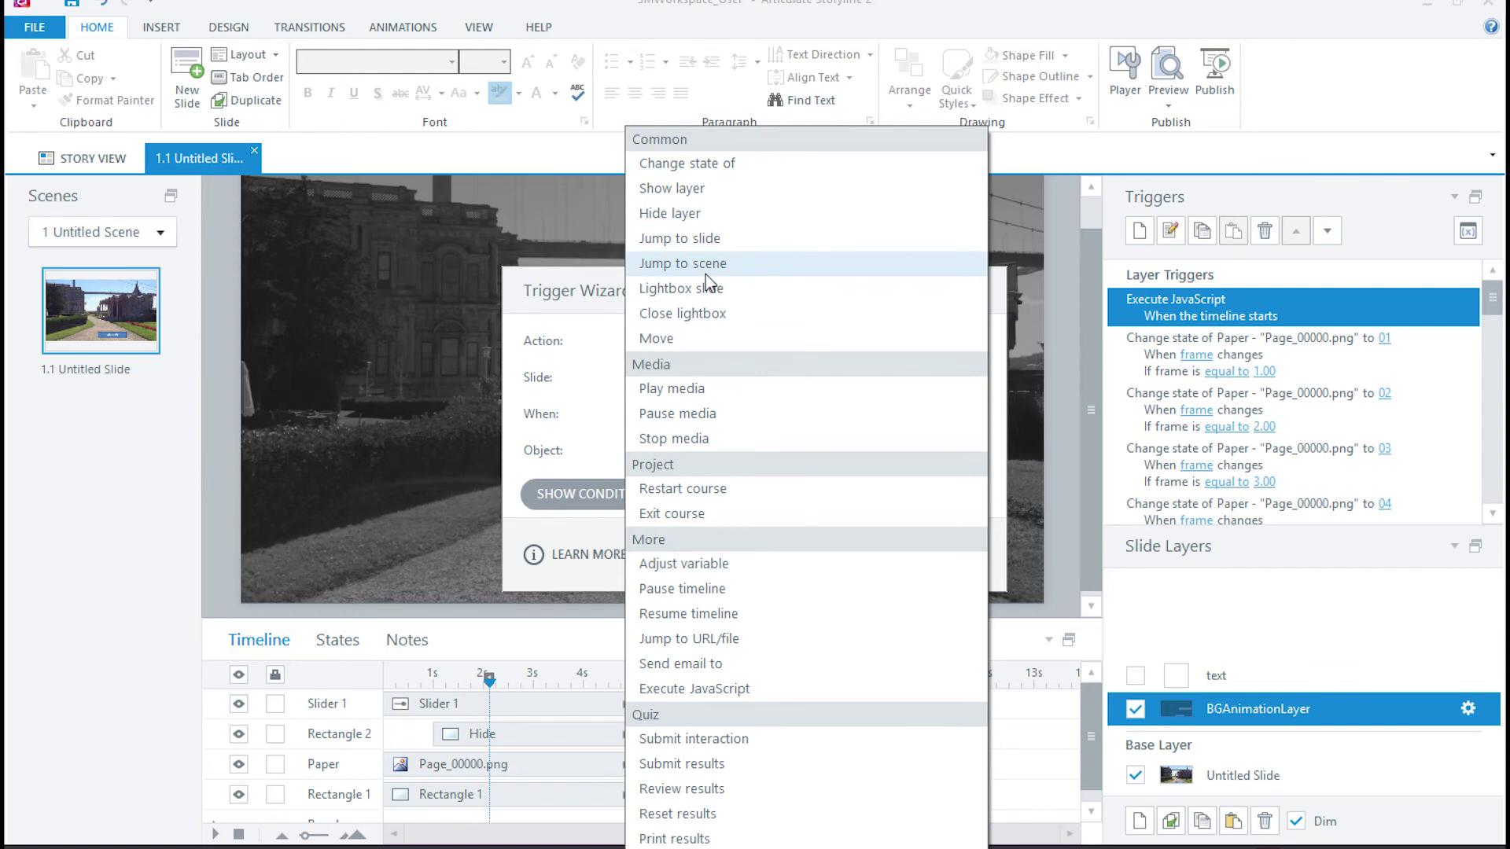
{"action": "left_click", "coordinate": [672, 188]}
{"action": "left_click", "coordinate": [806, 377]}
{"action": "left_click", "coordinate": [724, 433]}
{"action": "left_click", "coordinate": [711, 417]}
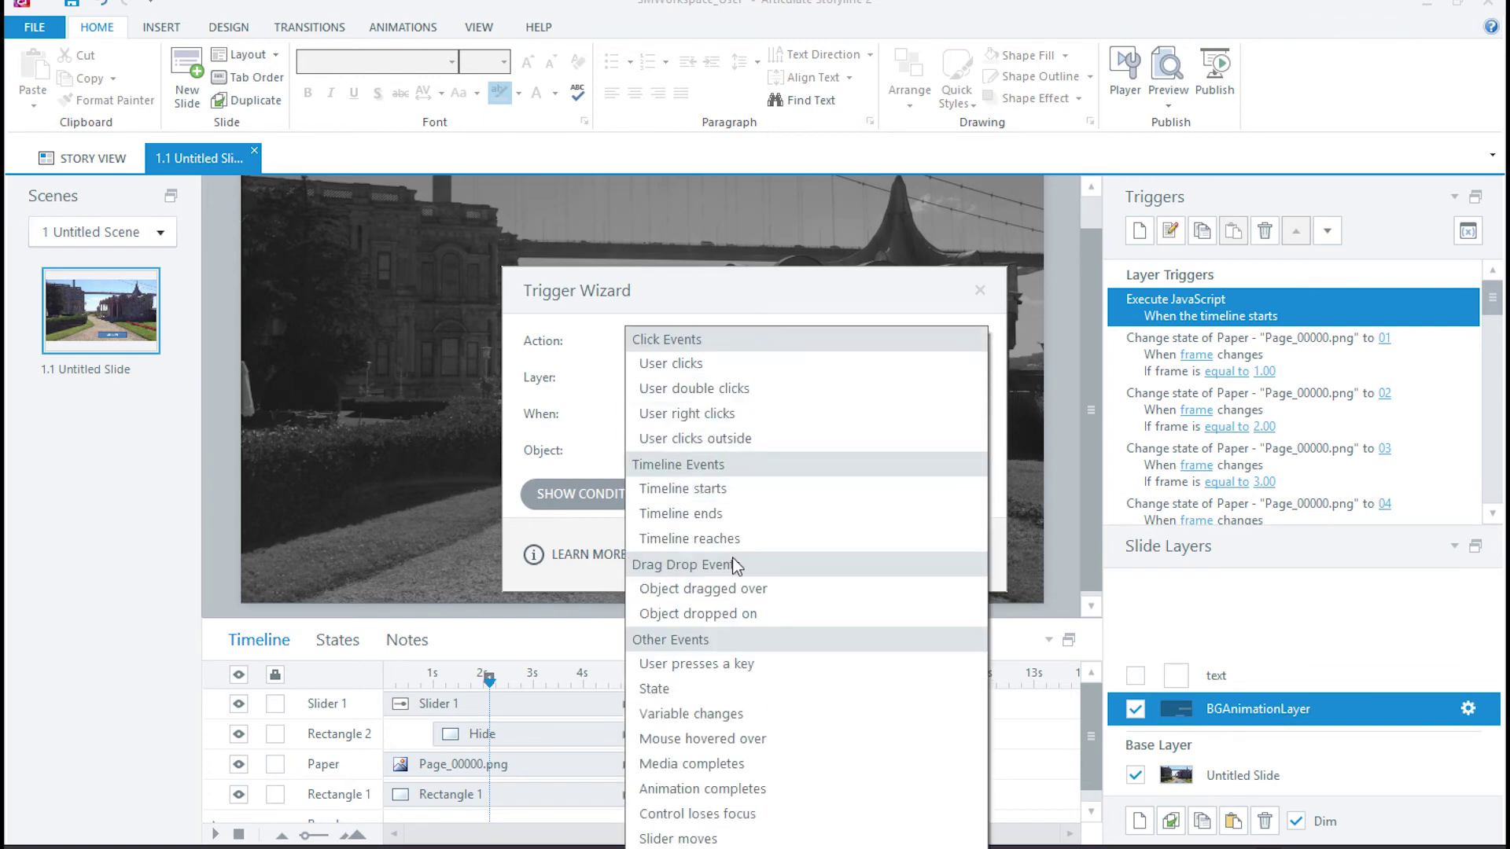
{"action": "left_click", "coordinate": [720, 548]}
{"action": "left_click", "coordinate": [736, 451]}
{"action": "left_click", "coordinate": [696, 506]}
{"action": "left_click", "coordinate": [853, 553]}
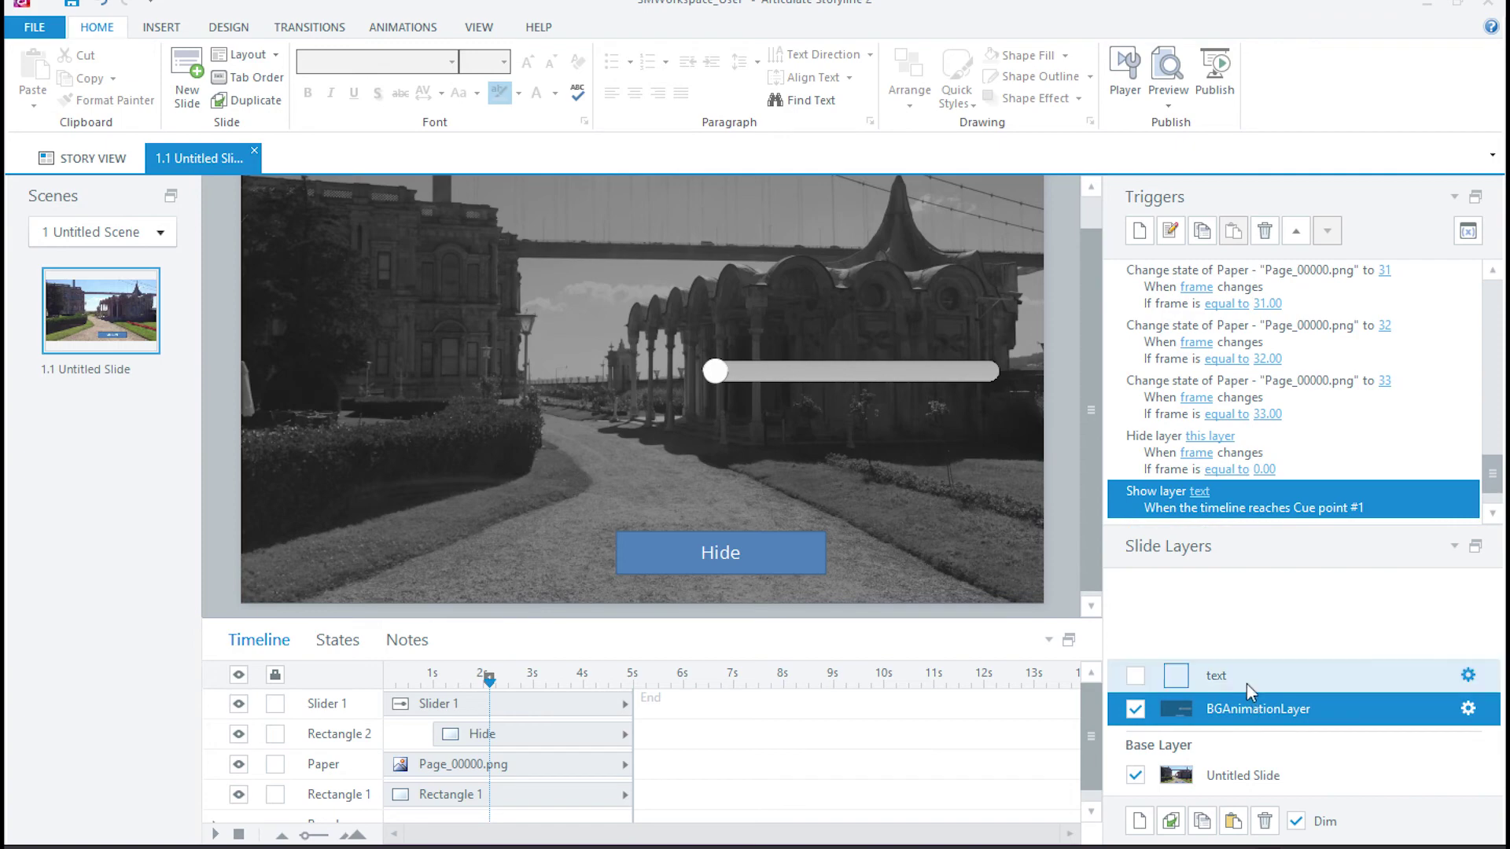
Review the text, BGAnimationLayer and base layers and check the text layer's properties.
{"action": "left_click", "coordinate": [1247, 682]}
{"action": "left_click", "coordinate": [1180, 709]}
{"action": "left_click", "coordinate": [1274, 772]}
{"action": "left_click", "coordinate": [1255, 709]}
{"action": "left_click", "coordinate": [1261, 767]}
{"action": "left_click", "coordinate": [1260, 719]}
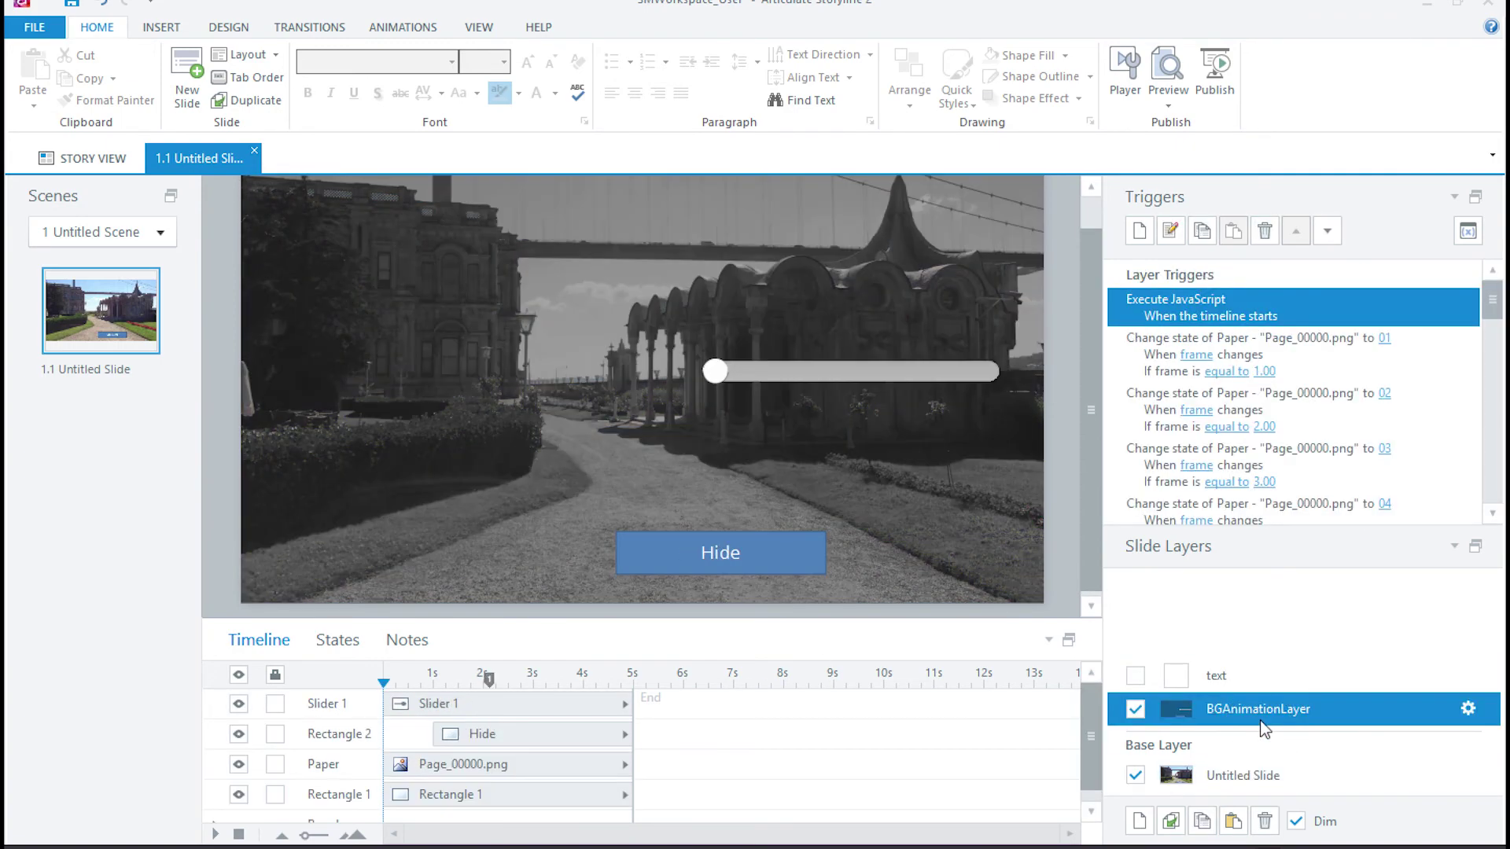
{"action": "left_click", "coordinate": [1221, 680]}
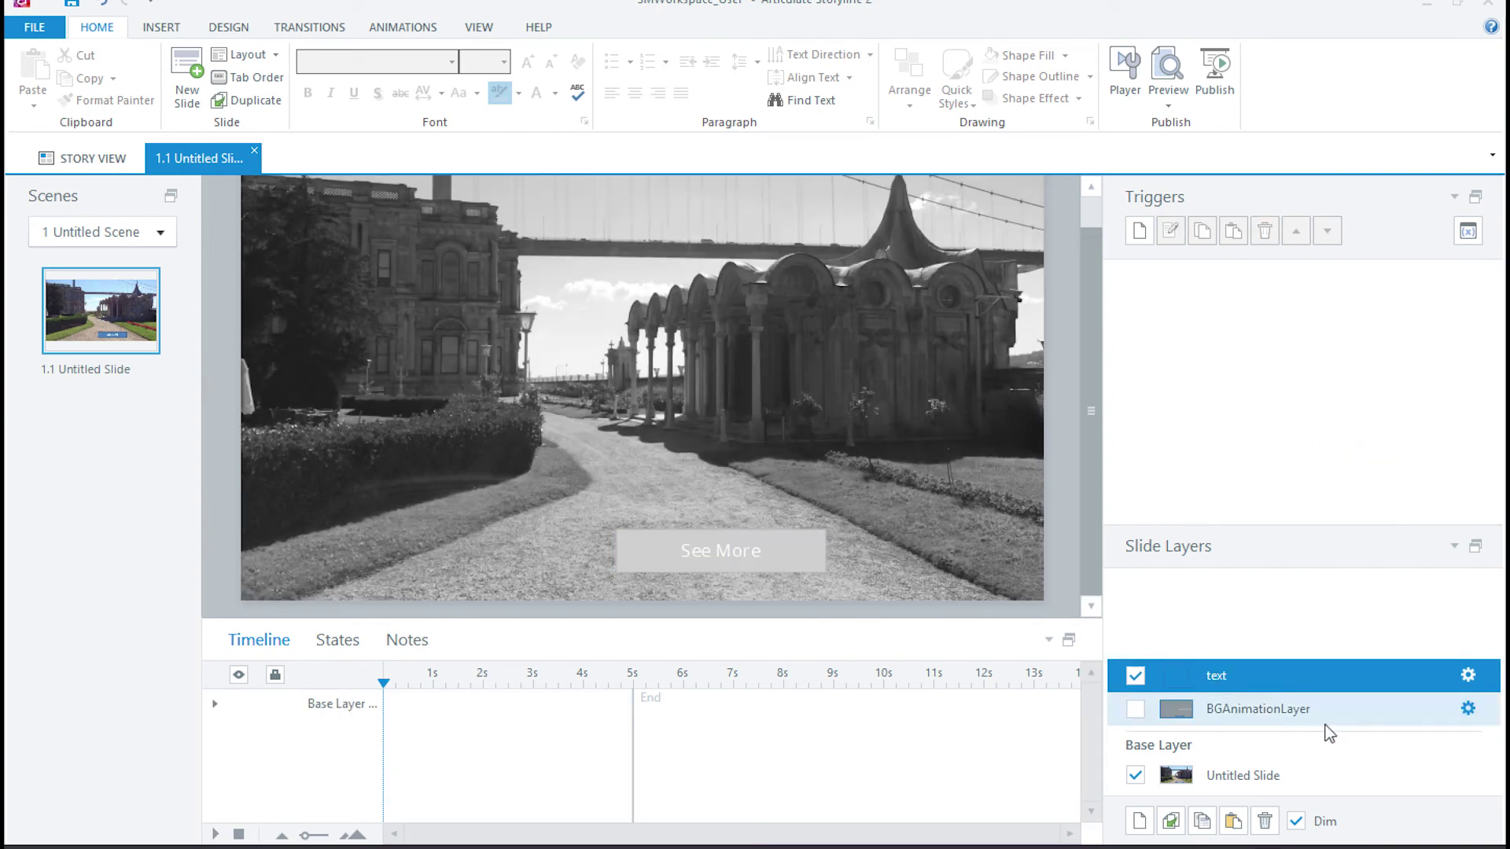
{"action": "left_click", "coordinate": [1467, 676]}
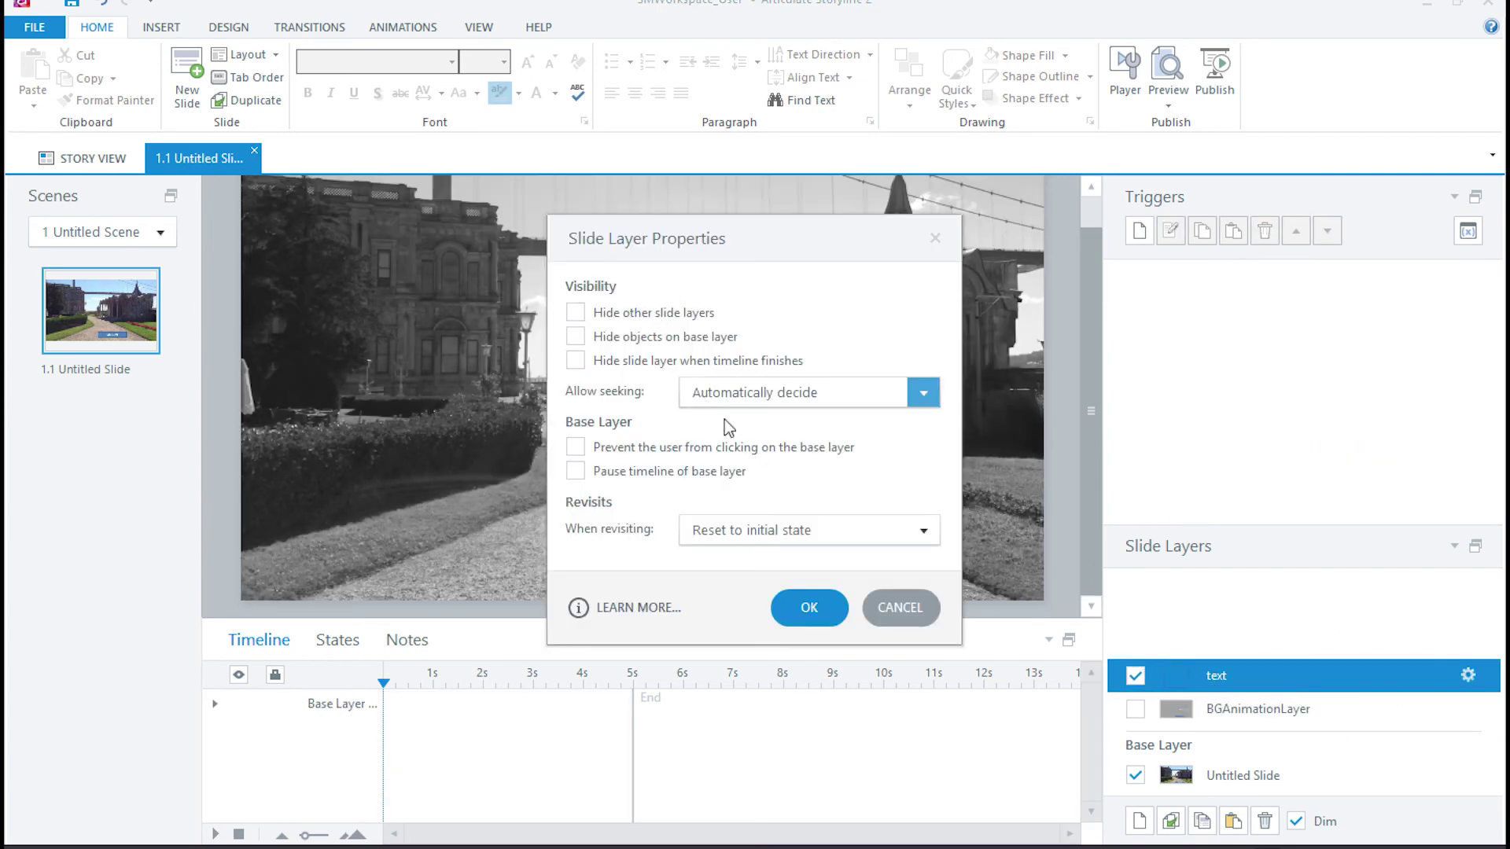
{"action": "left_click", "coordinate": [810, 608]}
Compare the slide layers' contents again and inspect the Hide button and paper objects on BGAnimationLayer.
{"action": "left_click", "coordinate": [1251, 709]}
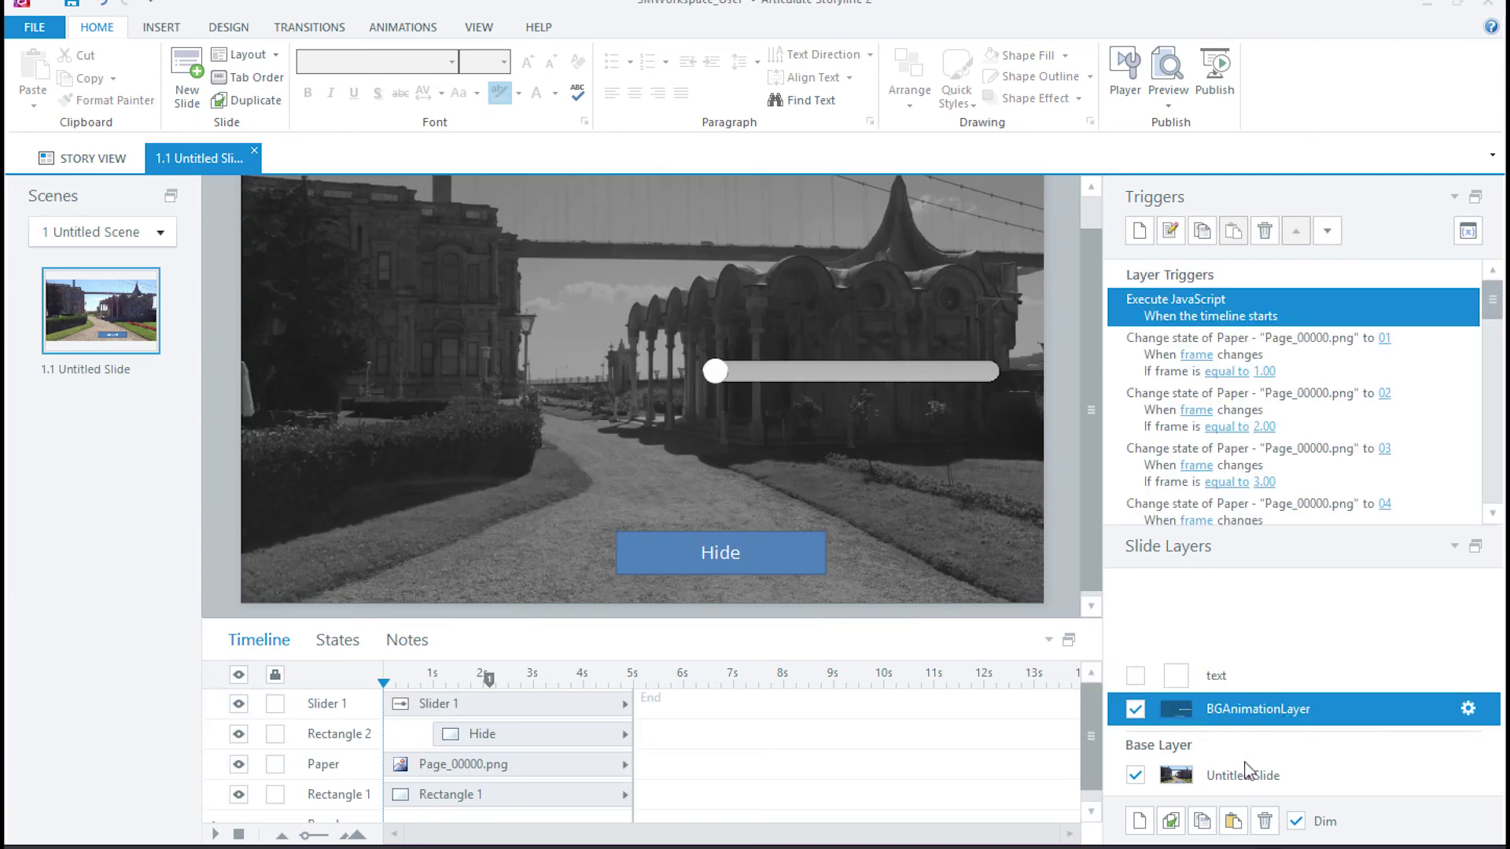
{"action": "left_click", "coordinate": [1243, 679]}
{"action": "left_click", "coordinate": [1253, 784]}
{"action": "left_click", "coordinate": [1243, 677]}
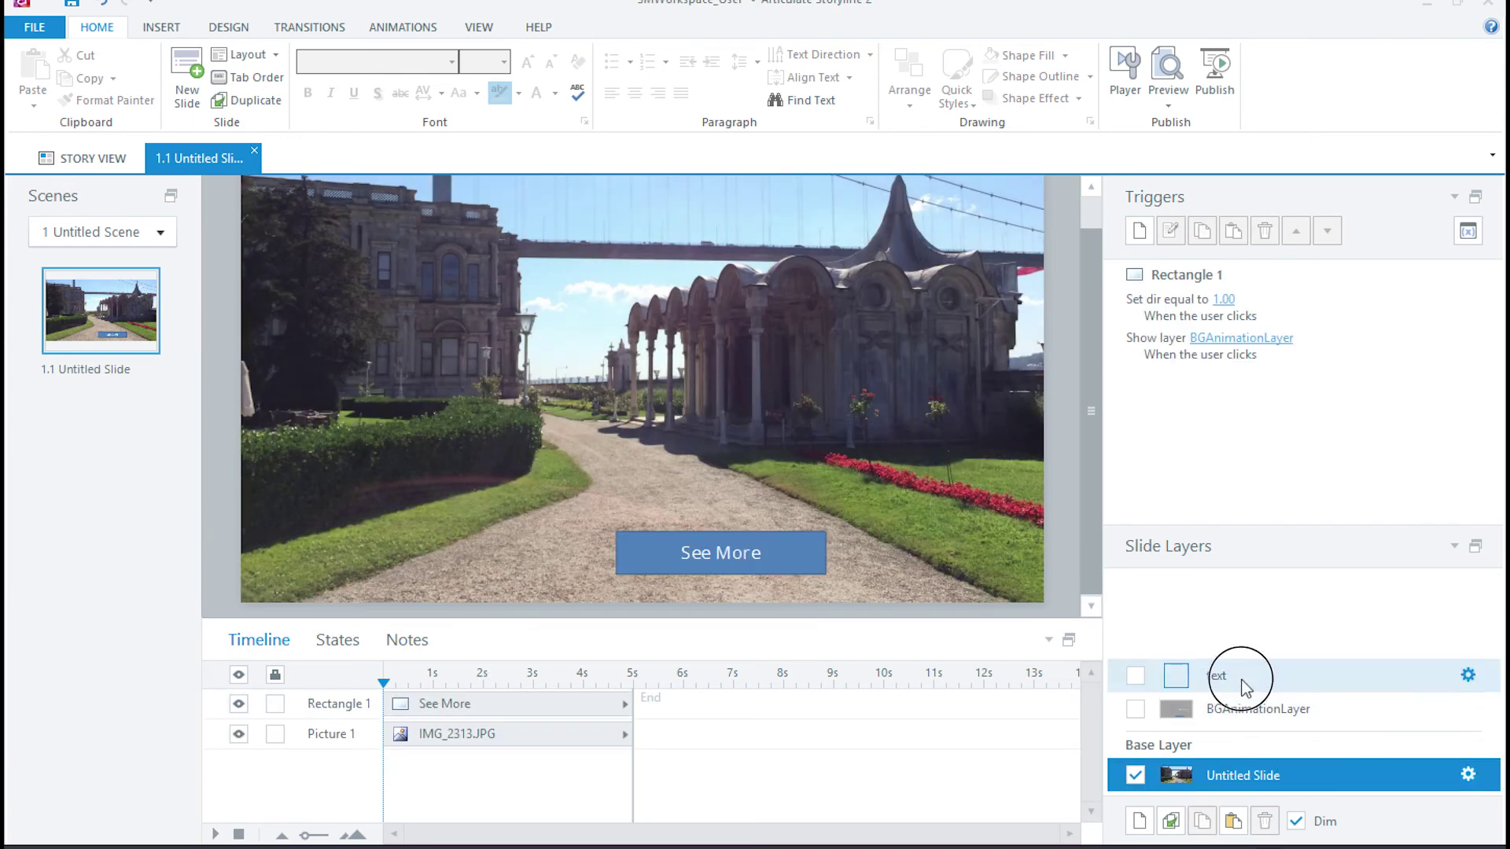
{"action": "left_click", "coordinate": [1254, 709]}
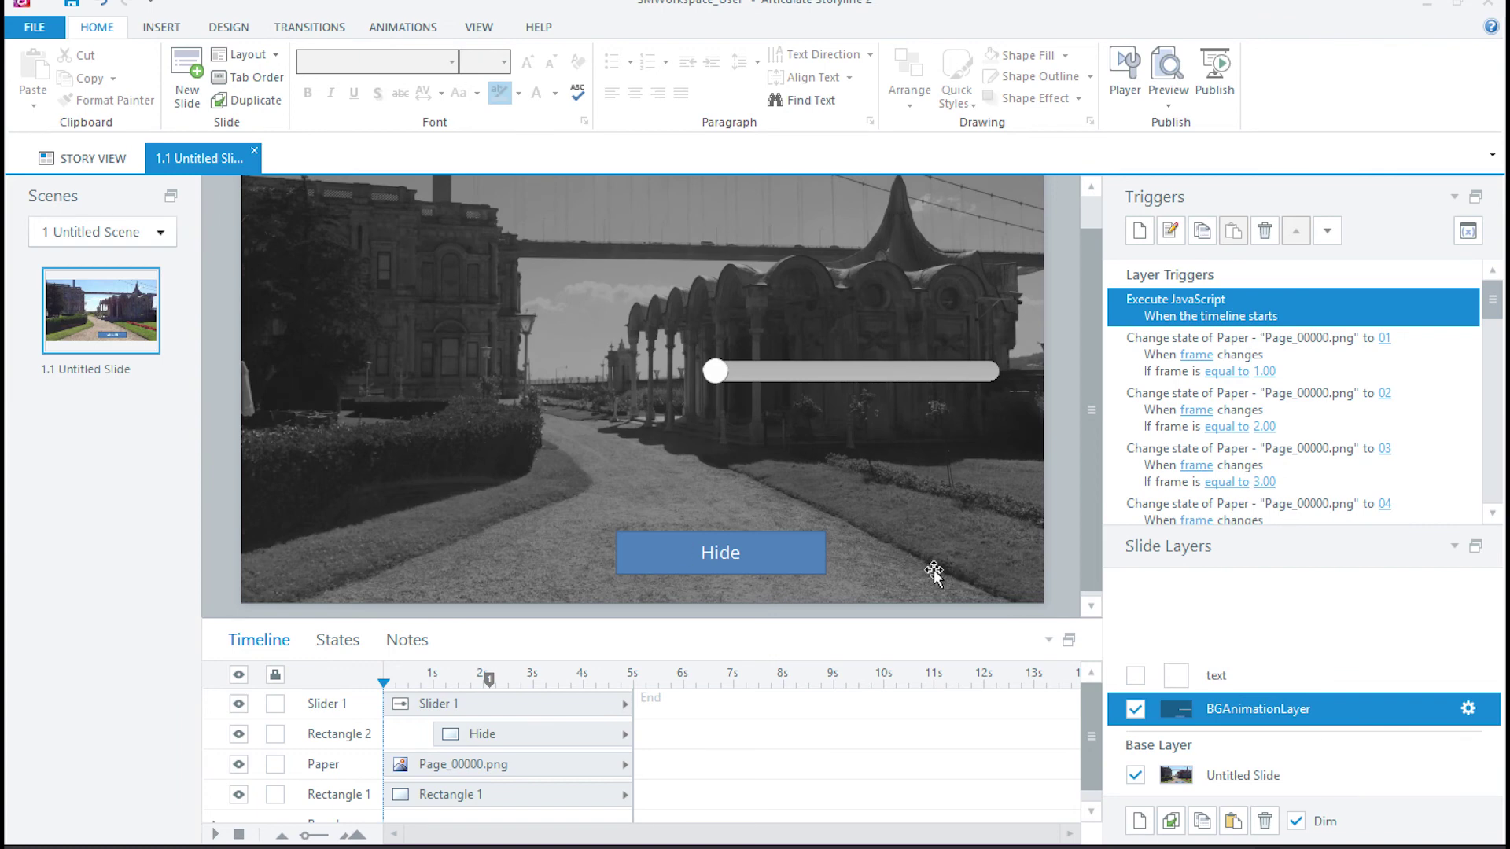
{"action": "left_click", "coordinate": [692, 543]}
{"action": "left_click", "coordinate": [363, 586]}
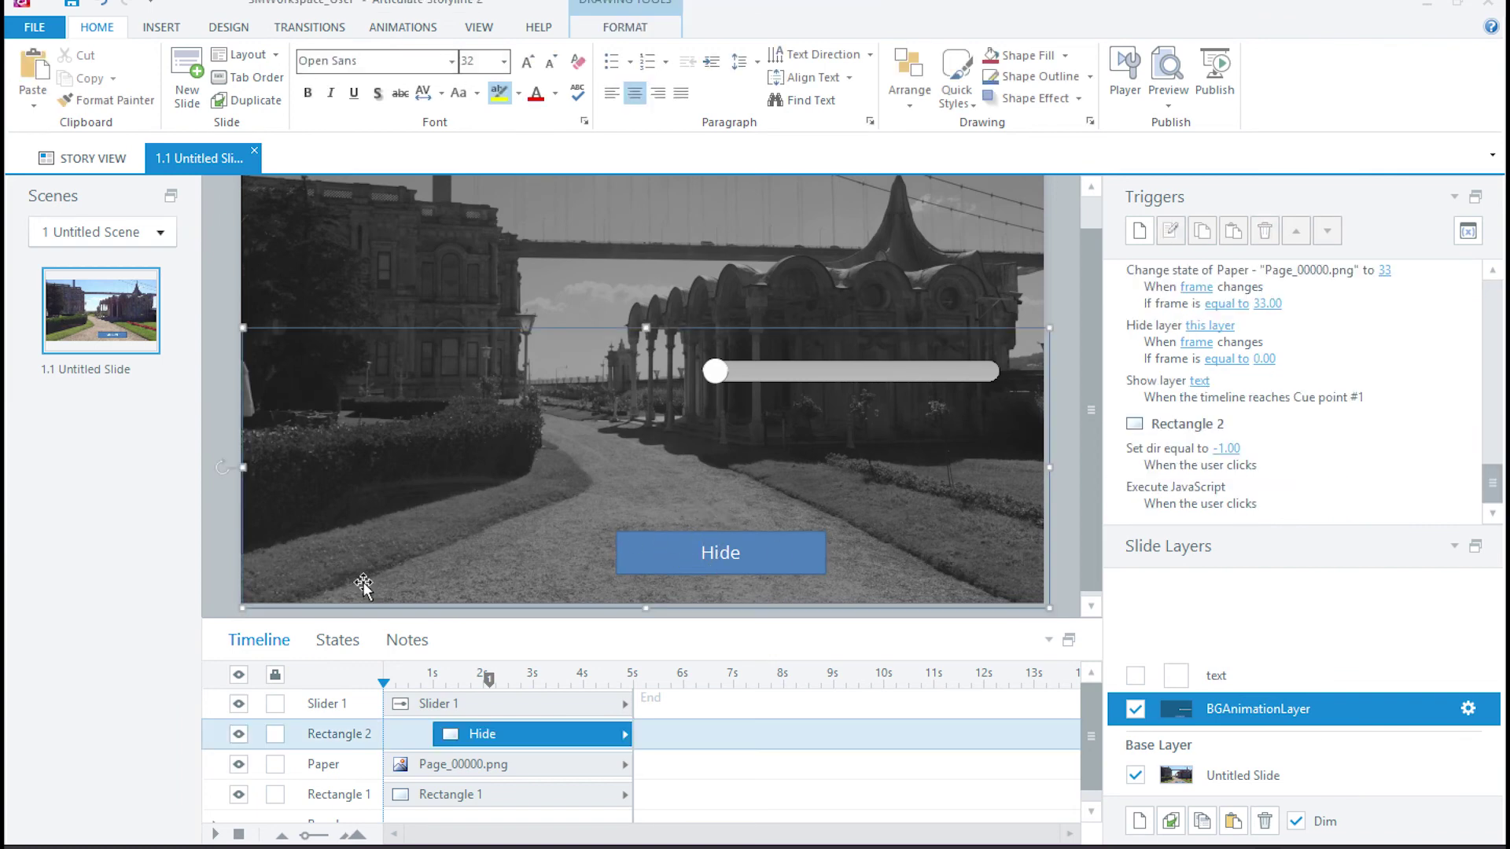
{"action": "left_click", "coordinate": [715, 483]}
Undo the cue point, the show-layer trigger, the added text layer and the Paper layer's renaming.
{"action": "key", "text": "ctrl+z"}
{"action": "key", "text": "ctrl+z"}
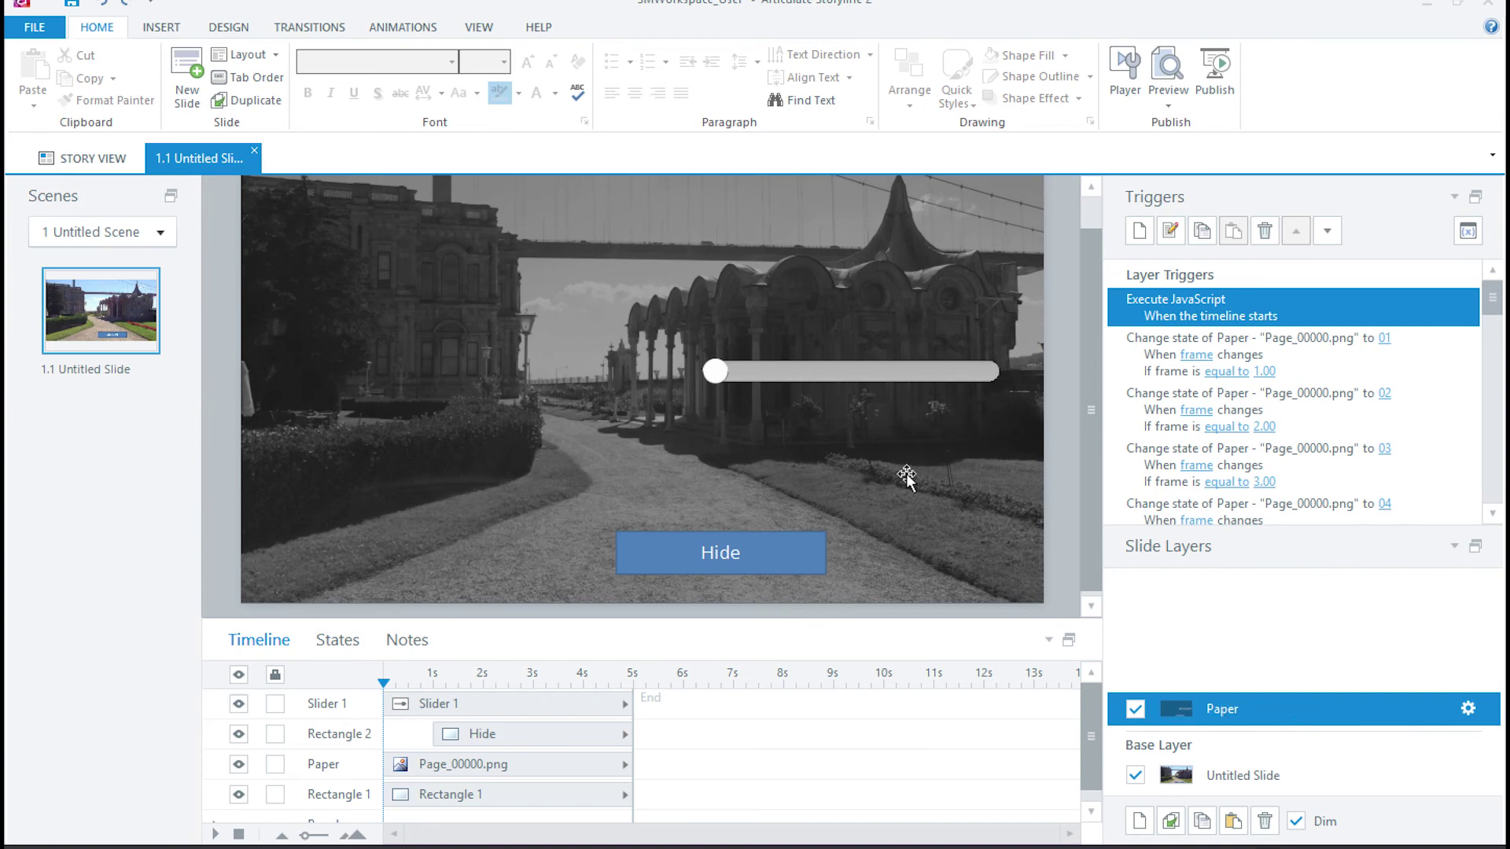
Switch to the published story in Chrome, reveal the paper with See More and move the slider most of the way toward its end.
{"action": "left_click", "coordinate": [584, 466]}
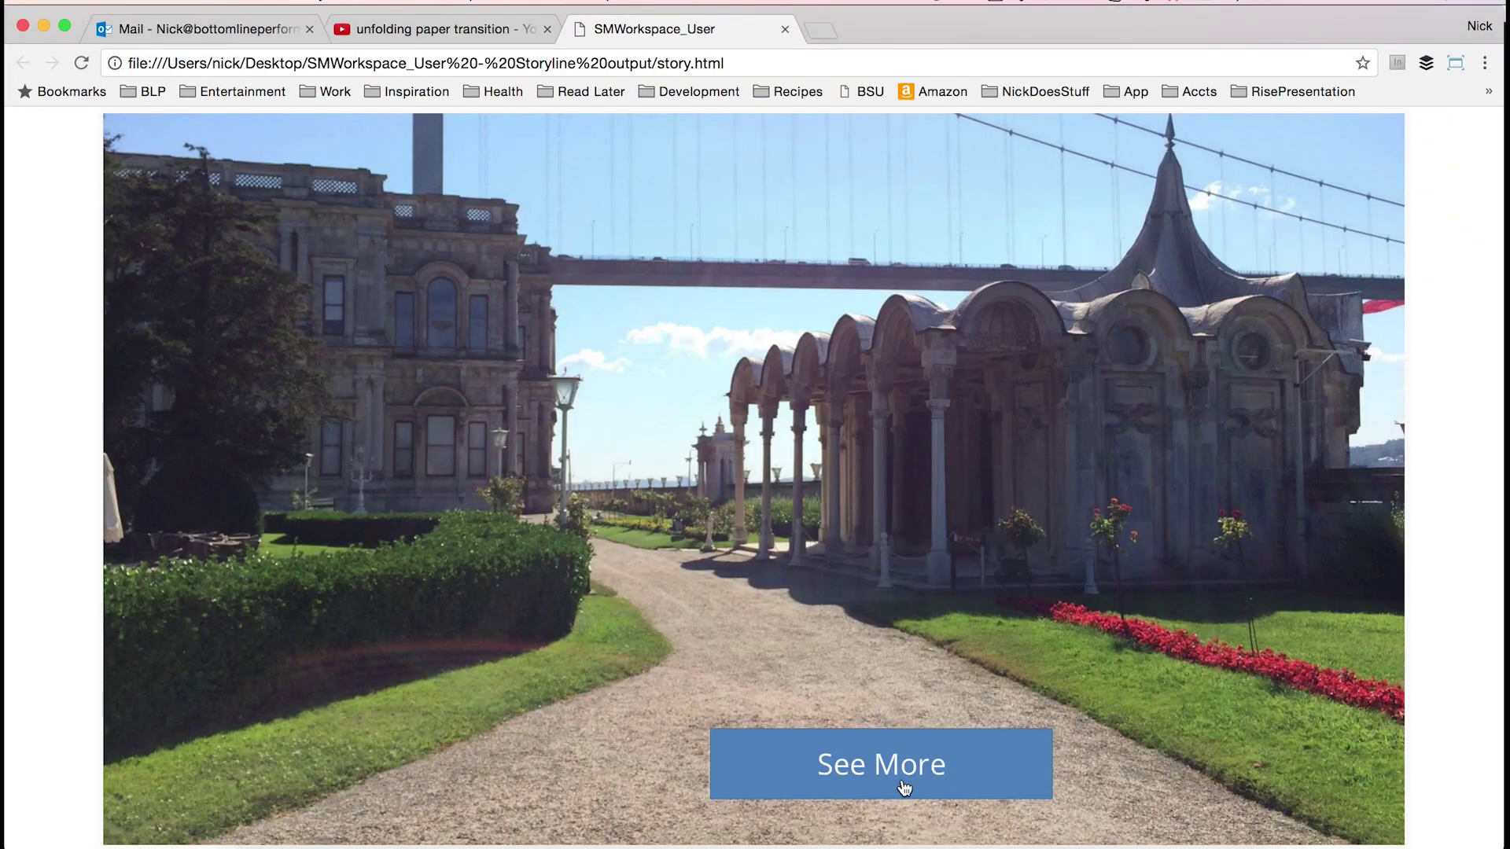
{"action": "left_click", "coordinate": [904, 788]}
{"action": "left_click_drag", "start_coordinate": [900, 468], "coordinate": [1261, 468]}
Check the page-turn composition in After Effects, return to the published story in Chrome and scrub the slider back toward its start.
{"action": "left_click", "coordinate": [849, 832]}
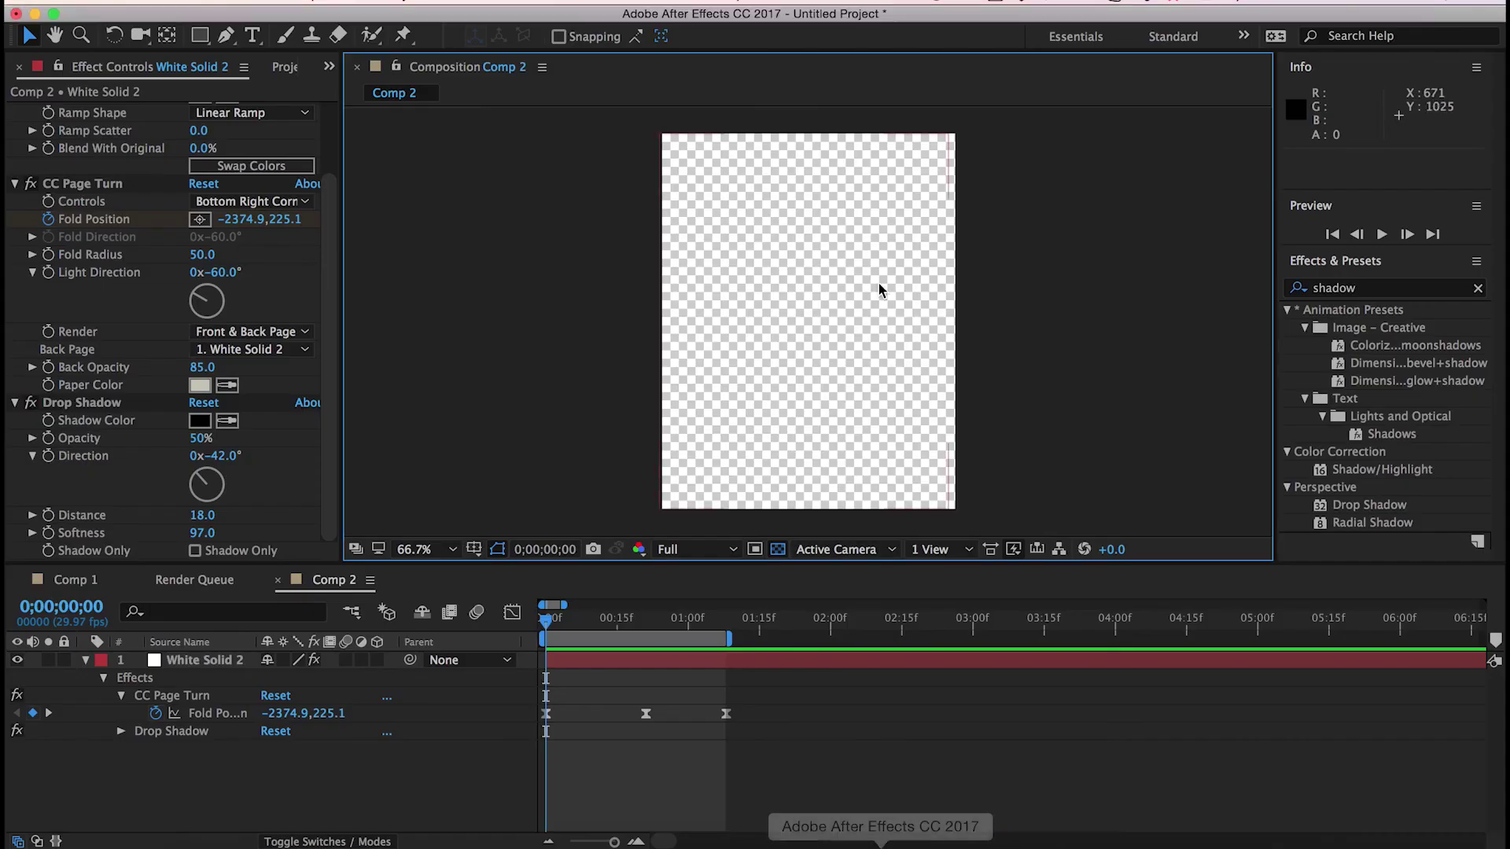
{"action": "left_click", "coordinate": [499, 832]}
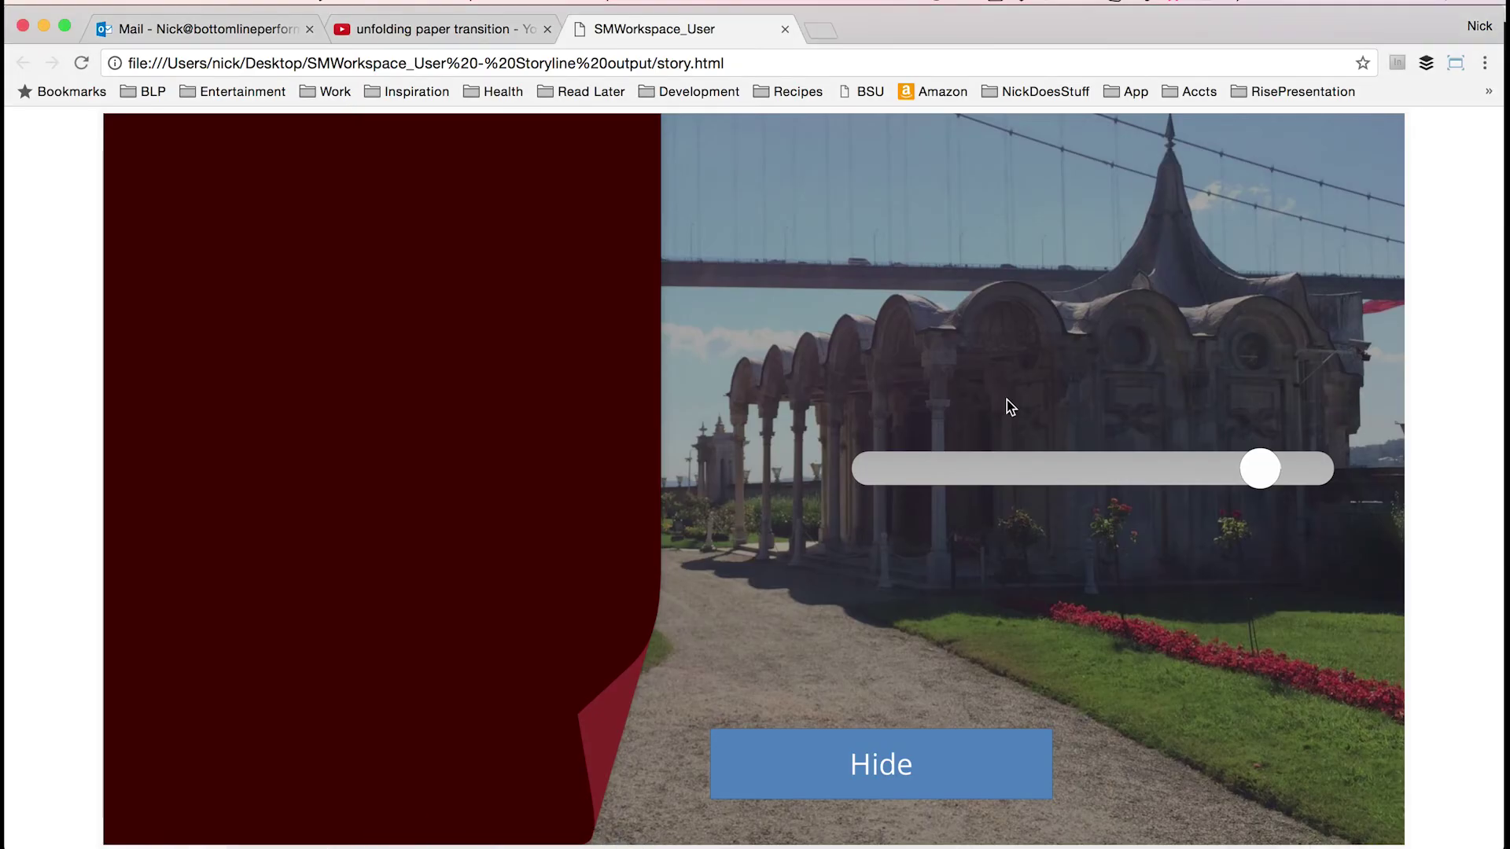
{"action": "left_click_drag", "start_coordinate": [1261, 469], "coordinate": [1083, 459]}
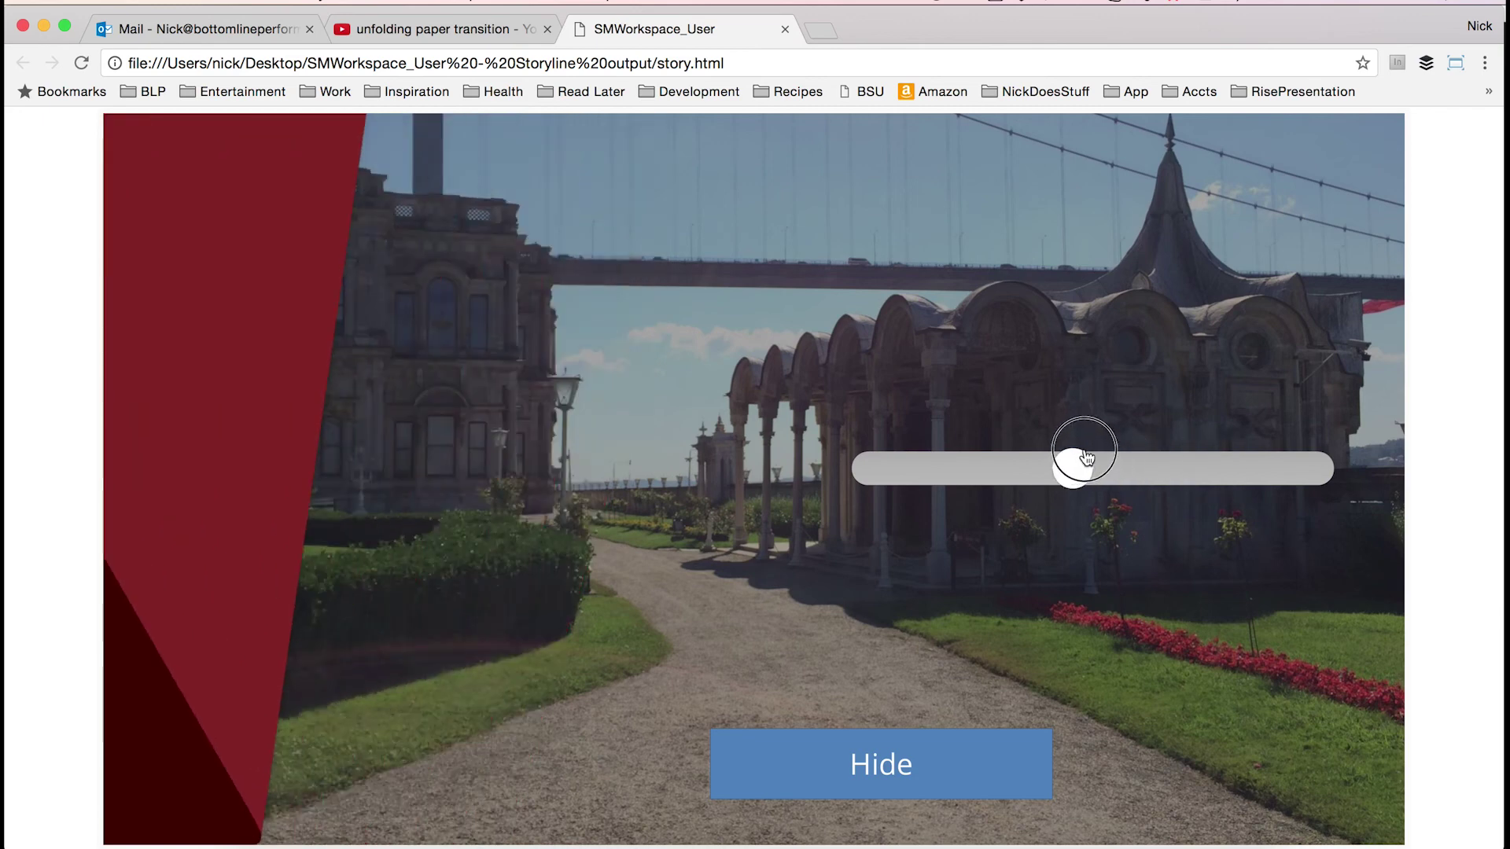
{"action": "left_click_drag", "start_coordinate": [1085, 456], "coordinate": [910, 438]}
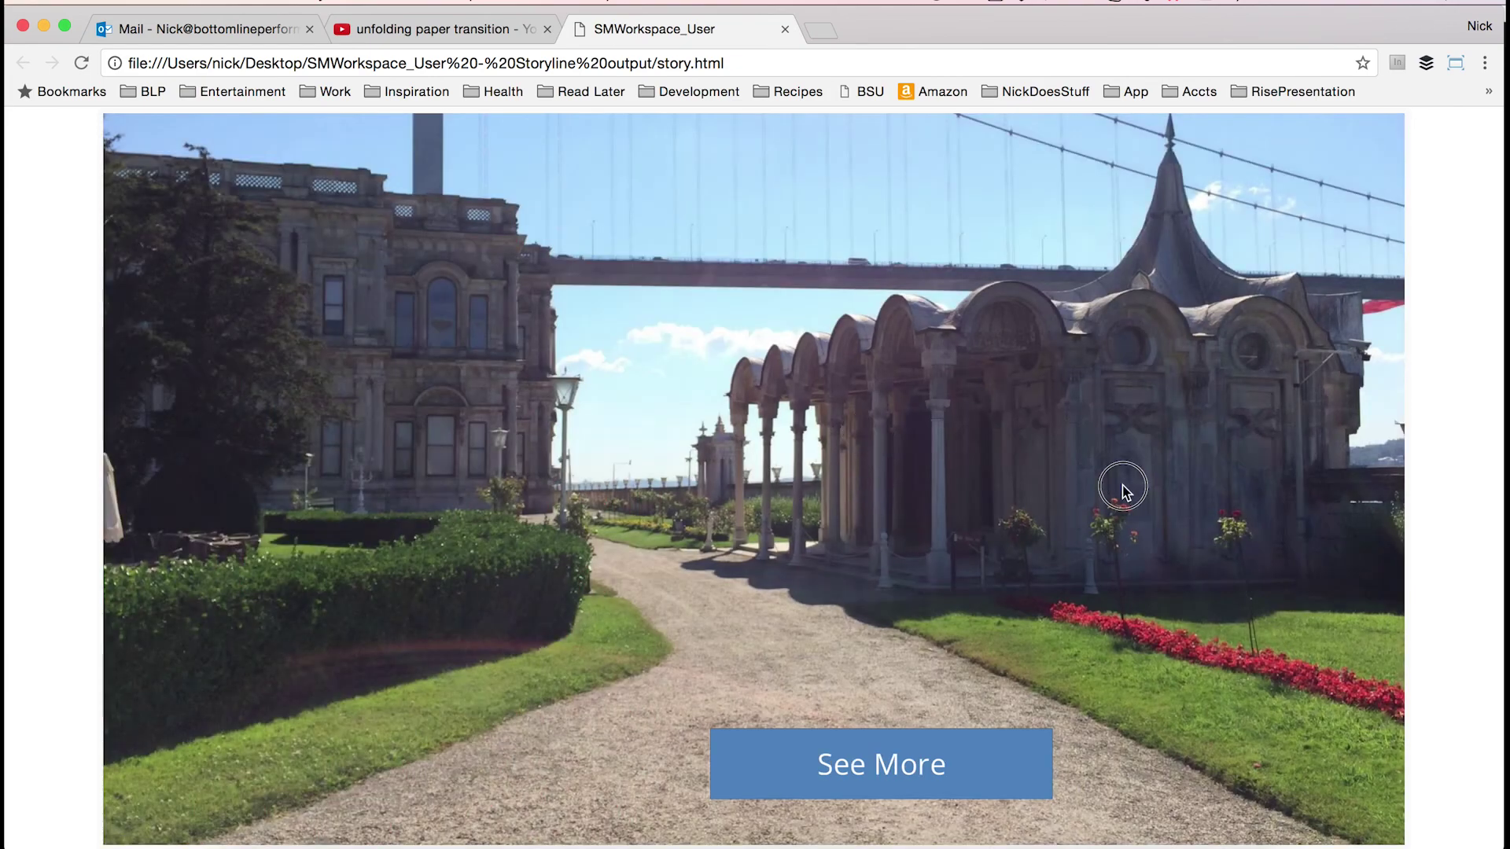
Replay the paper unfolding with See More and scrub the slider back from its end to fold the page partway.
{"action": "left_click", "coordinate": [954, 767]}
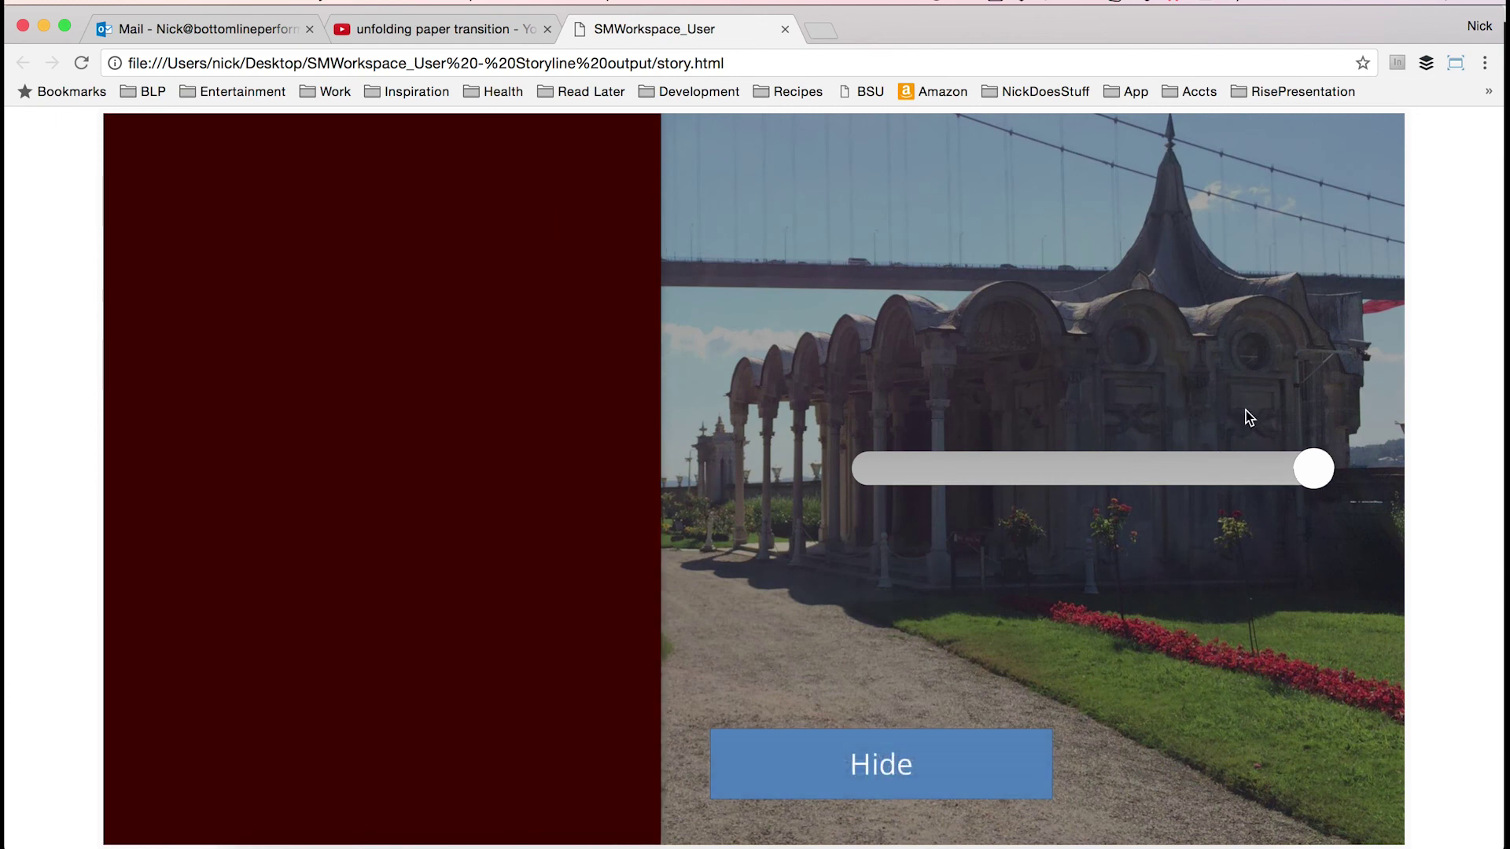
{"action": "left_click_drag", "start_coordinate": [1318, 470], "coordinate": [1201, 537]}
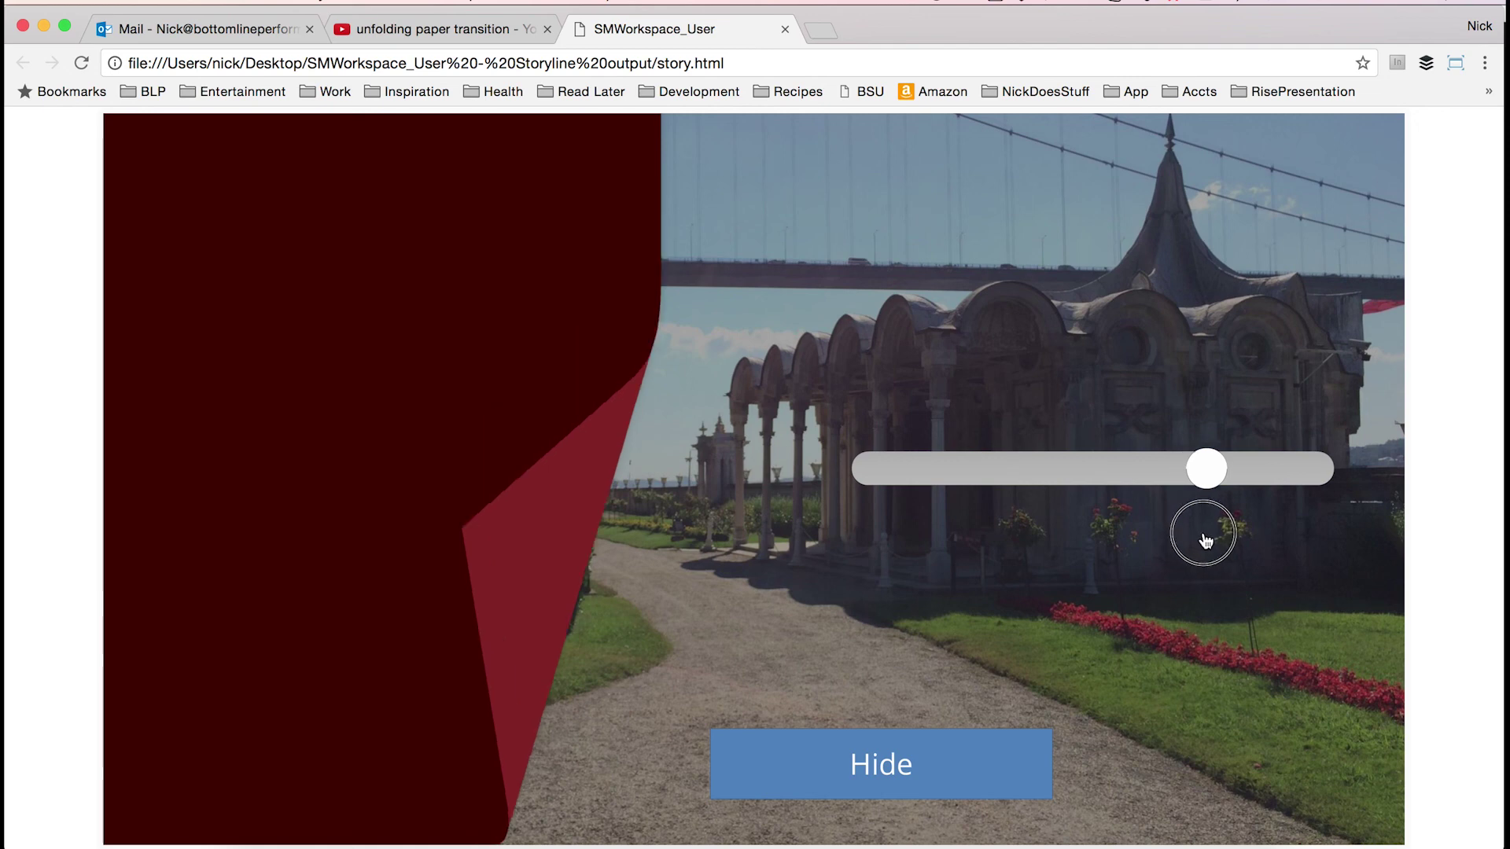
{"action": "left_click", "coordinate": [1043, 489]}
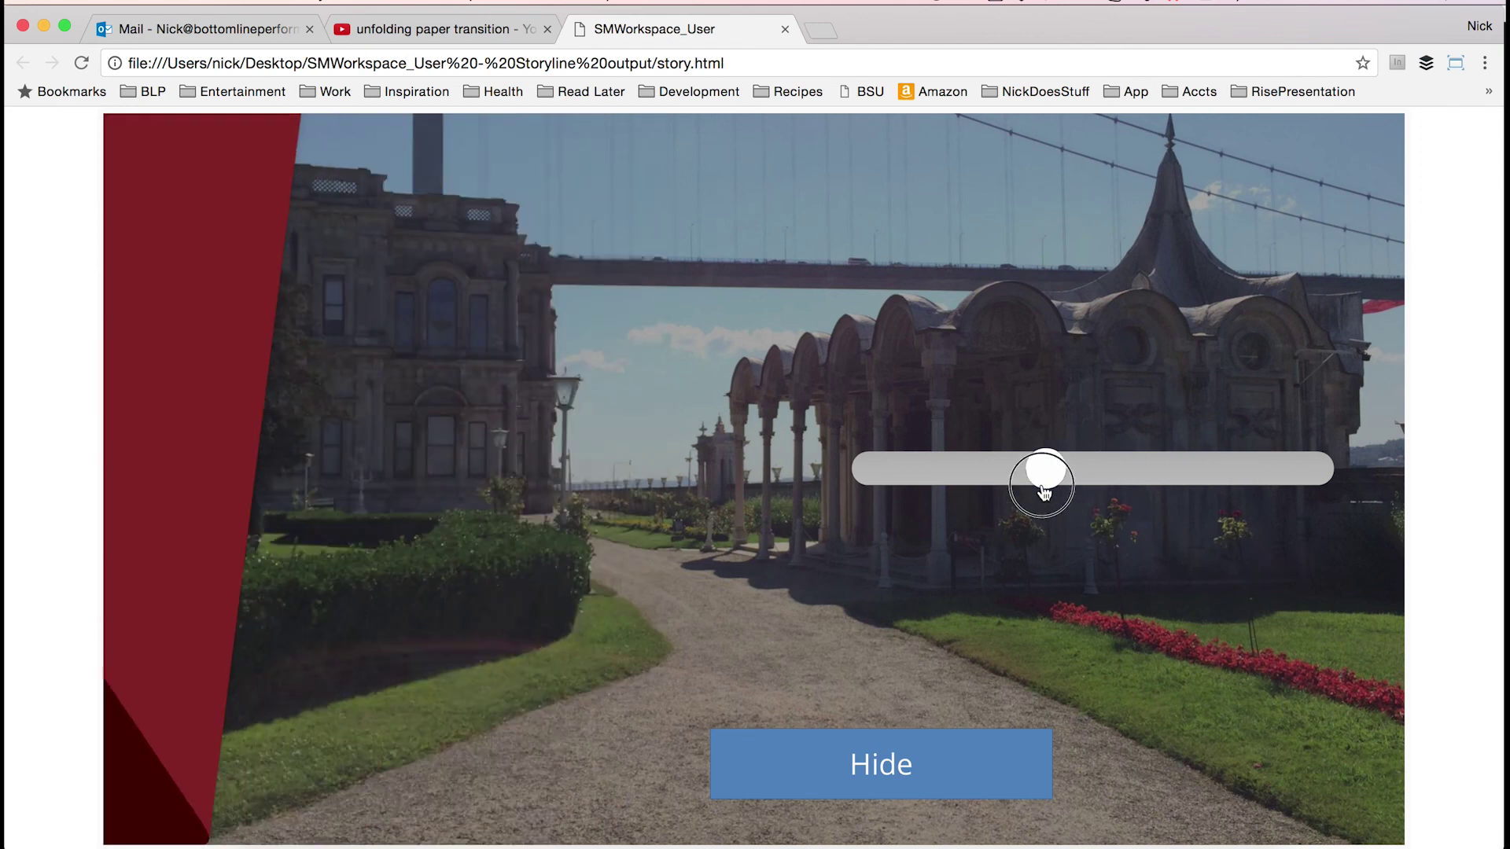